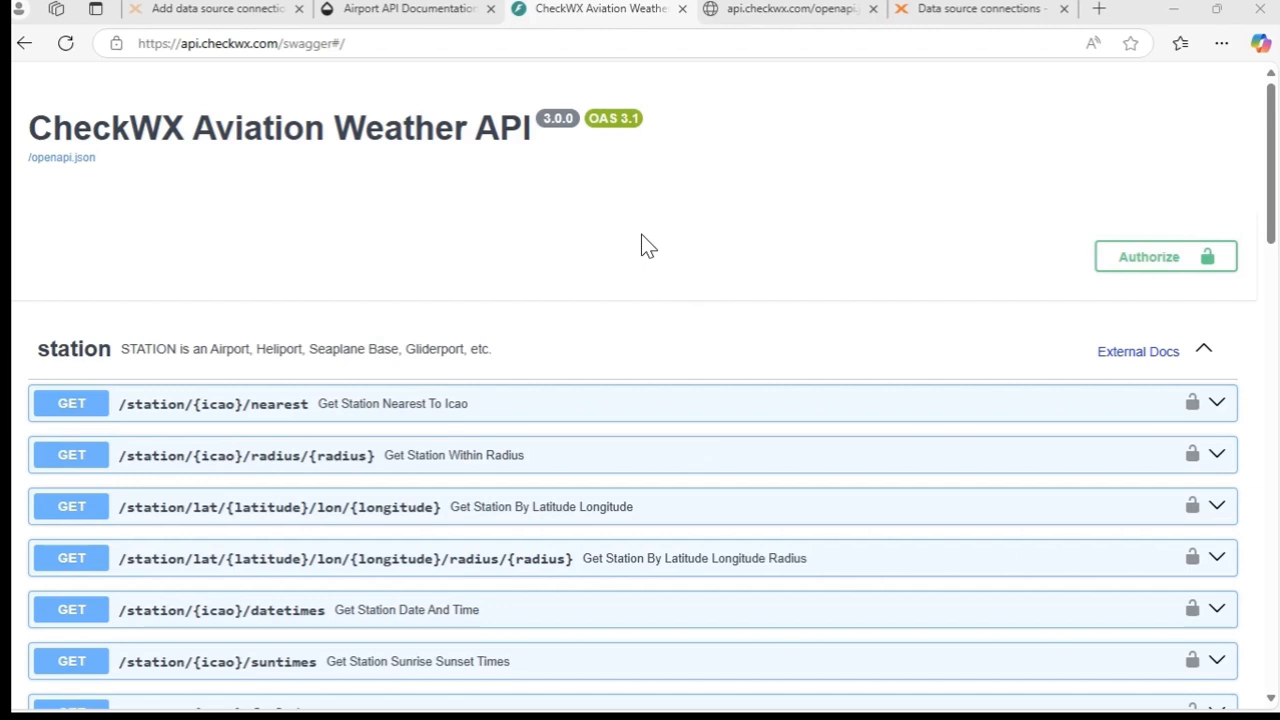
- Open the CheckWX Aviation Weather API's openapi.json, turn on pretty-print and copy the entire specification
drag(1271, 208, 1266, 677)
key(Home)
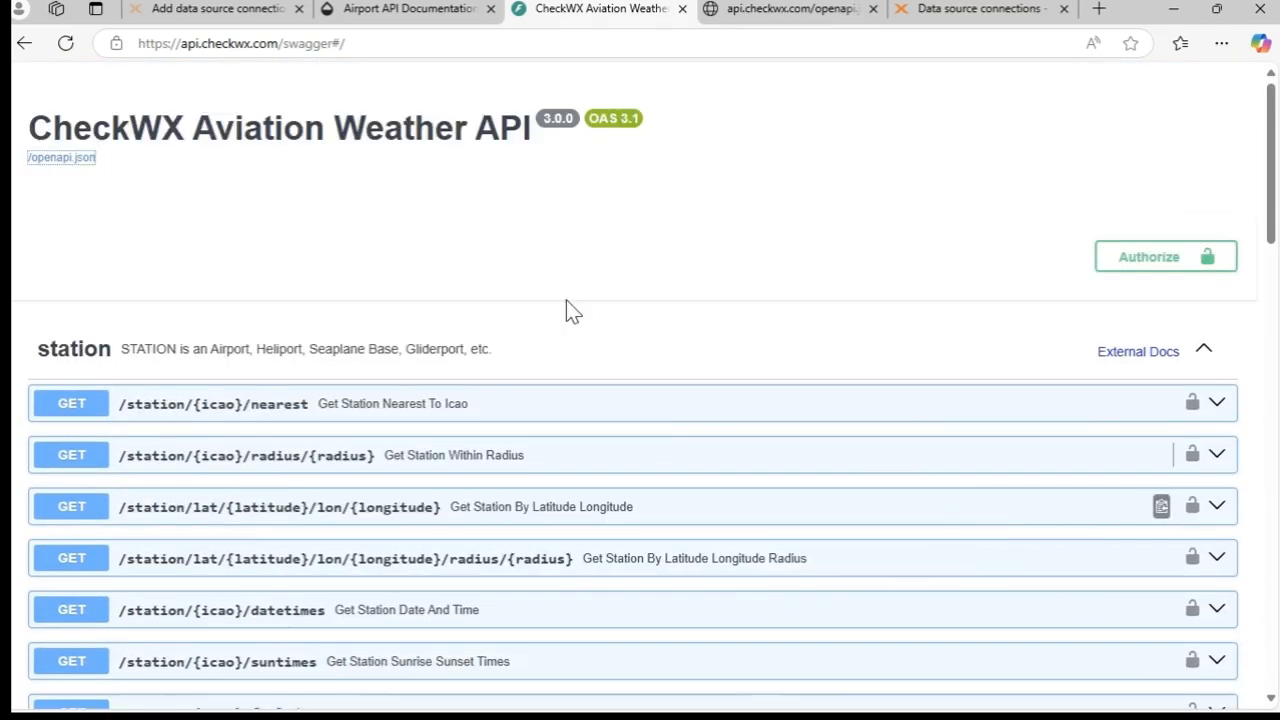
click(47, 160)
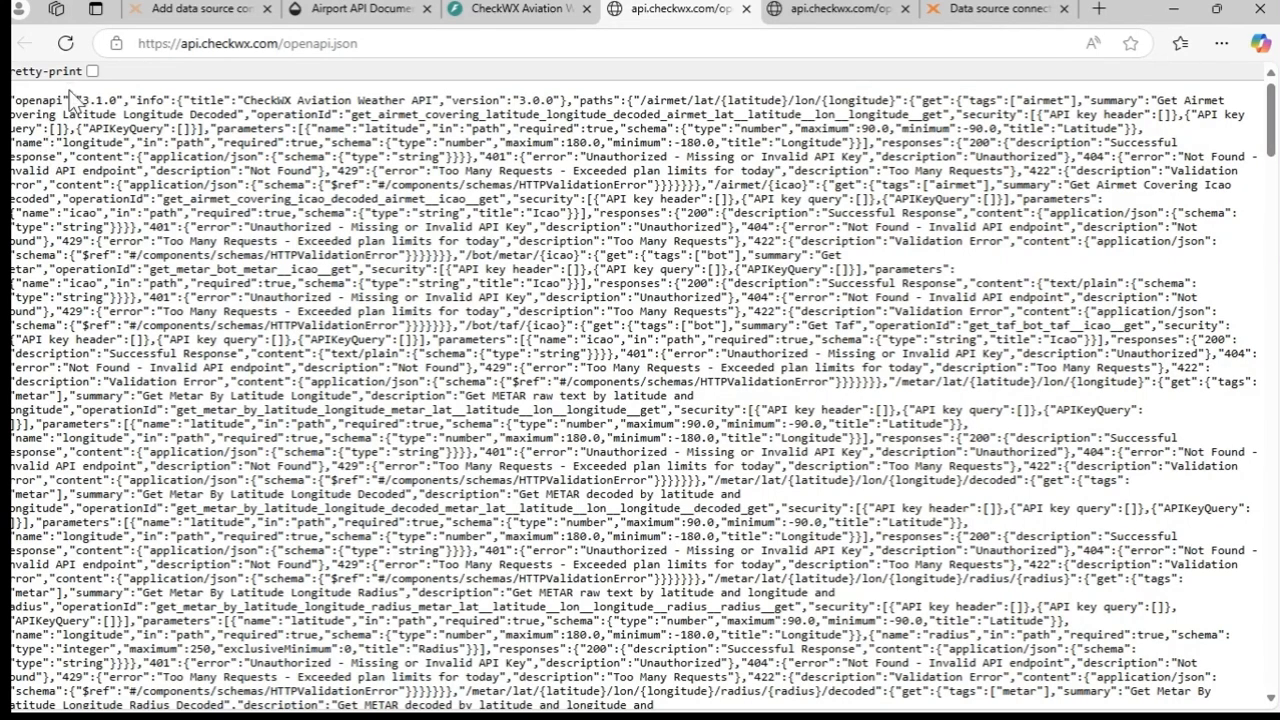
click(92, 71)
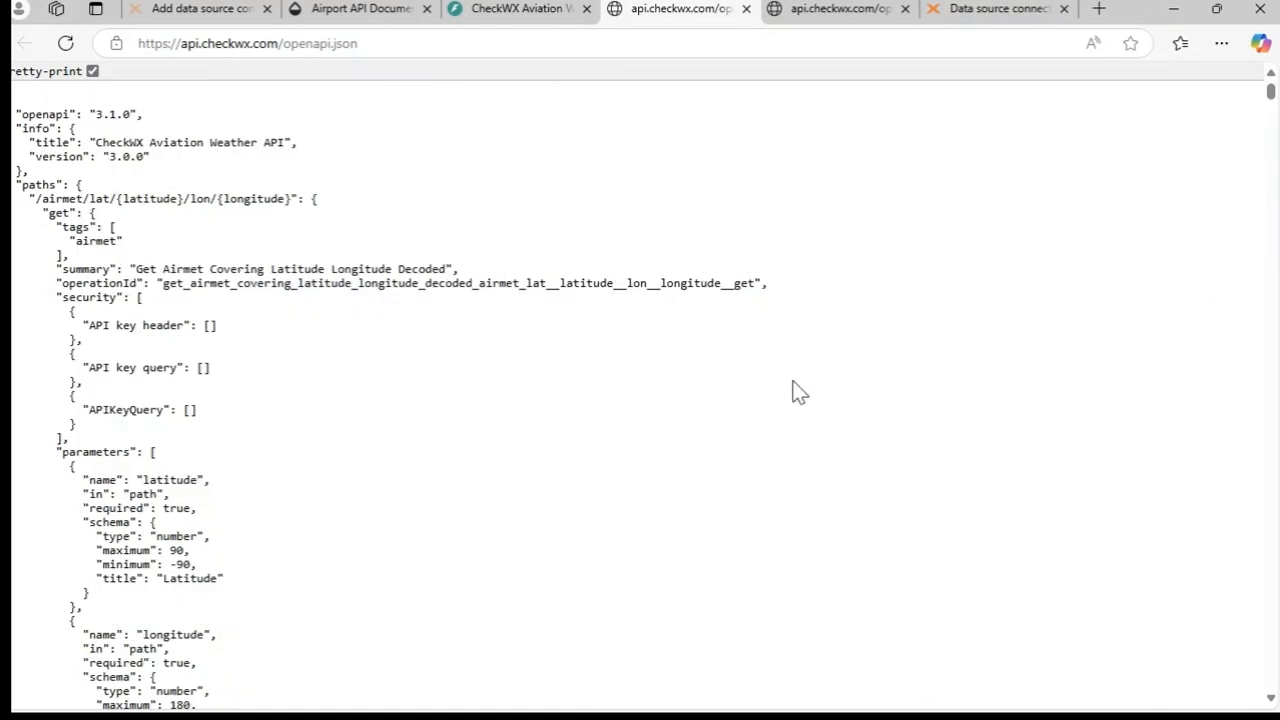
key(ctrl+a)
right_click(140, 270)
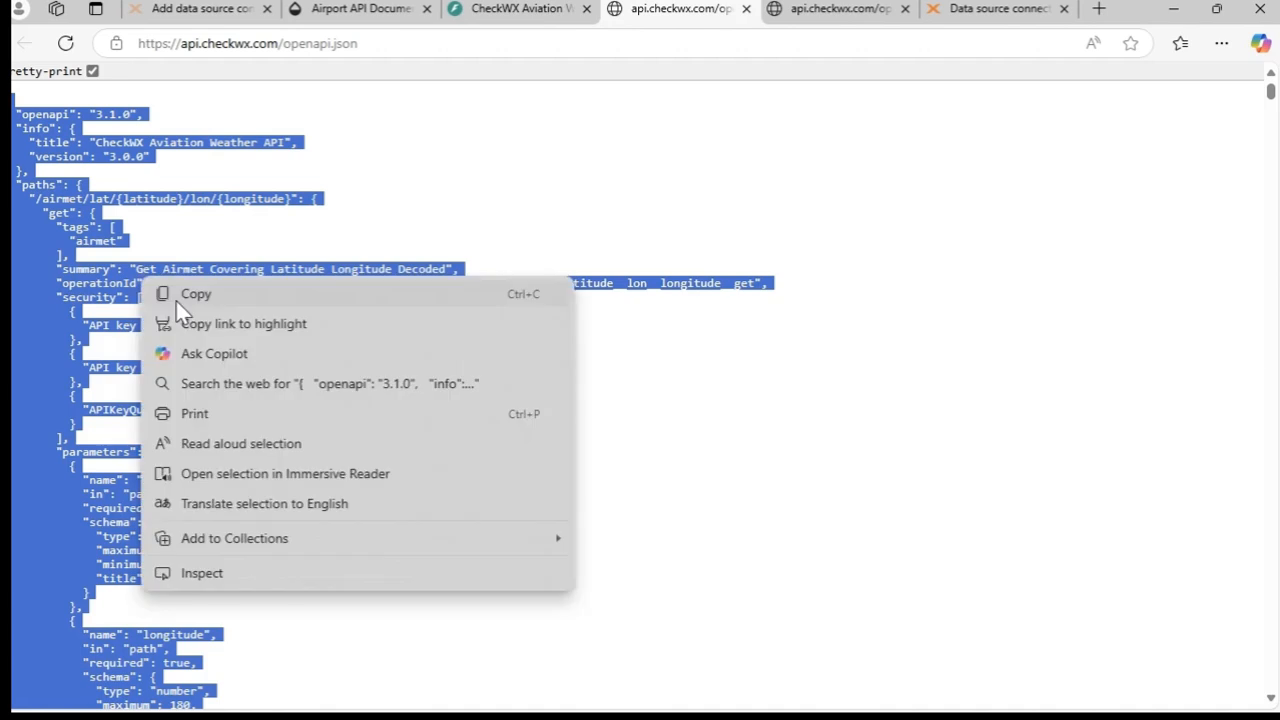
click(206, 294)
click(703, 171)
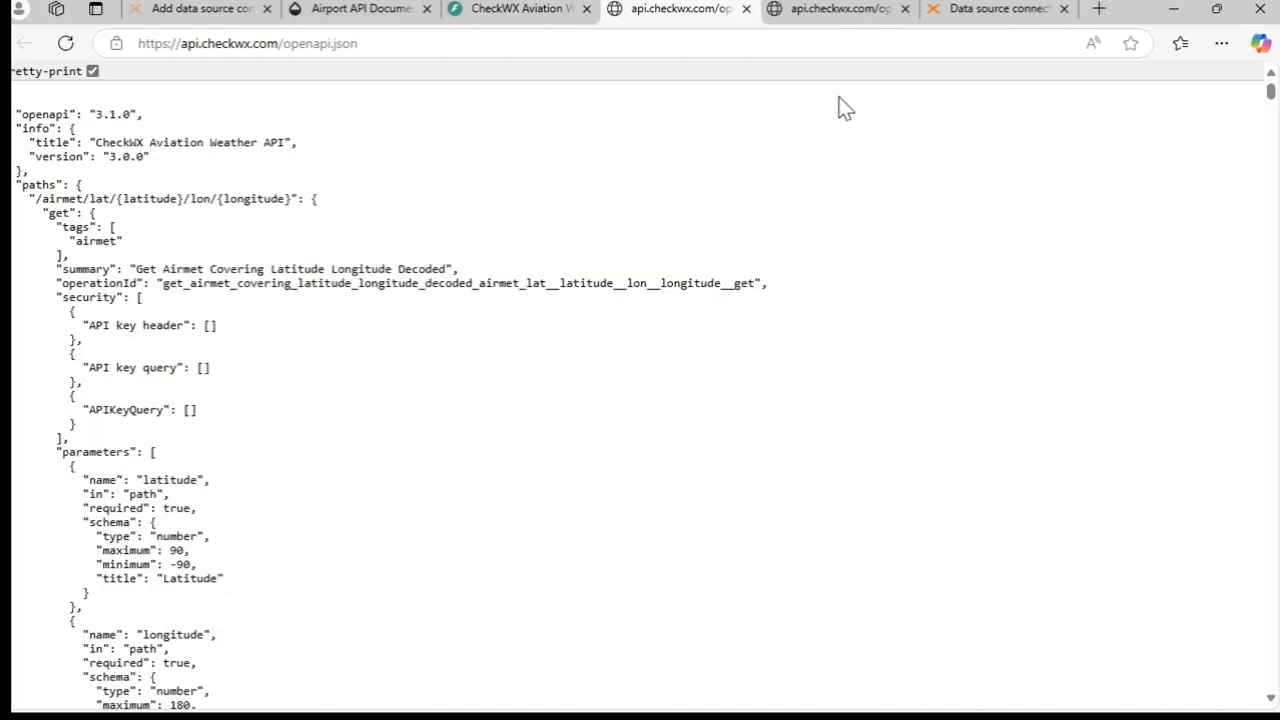
- Switch to TimeXtender's data source connections and start adding a new connection of type REST
click(986, 12)
click(1041, 262)
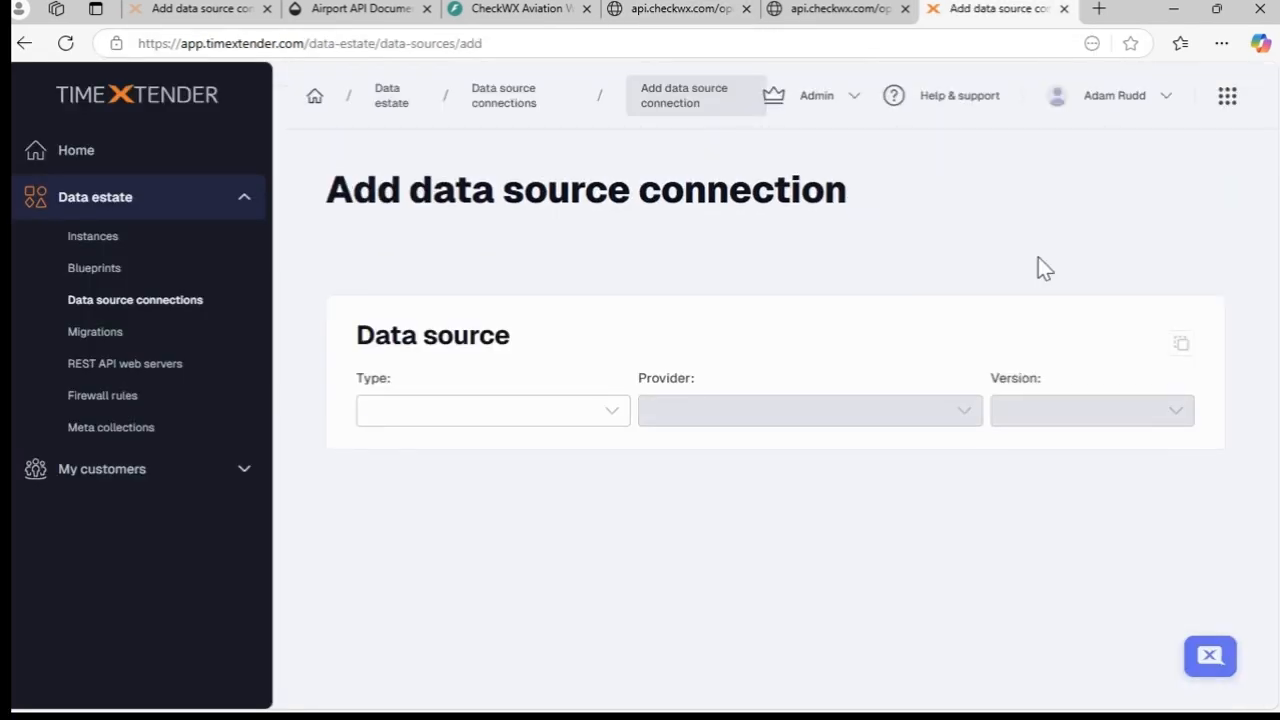
click(430, 419)
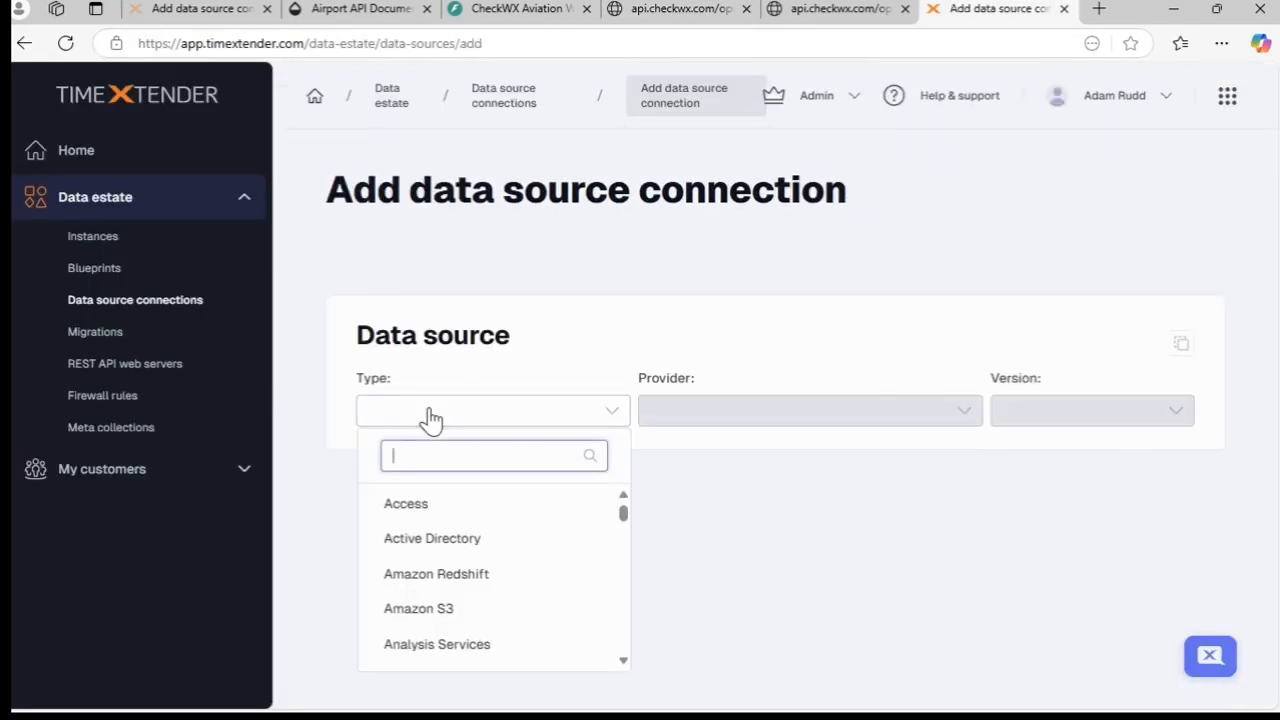
text(REST)
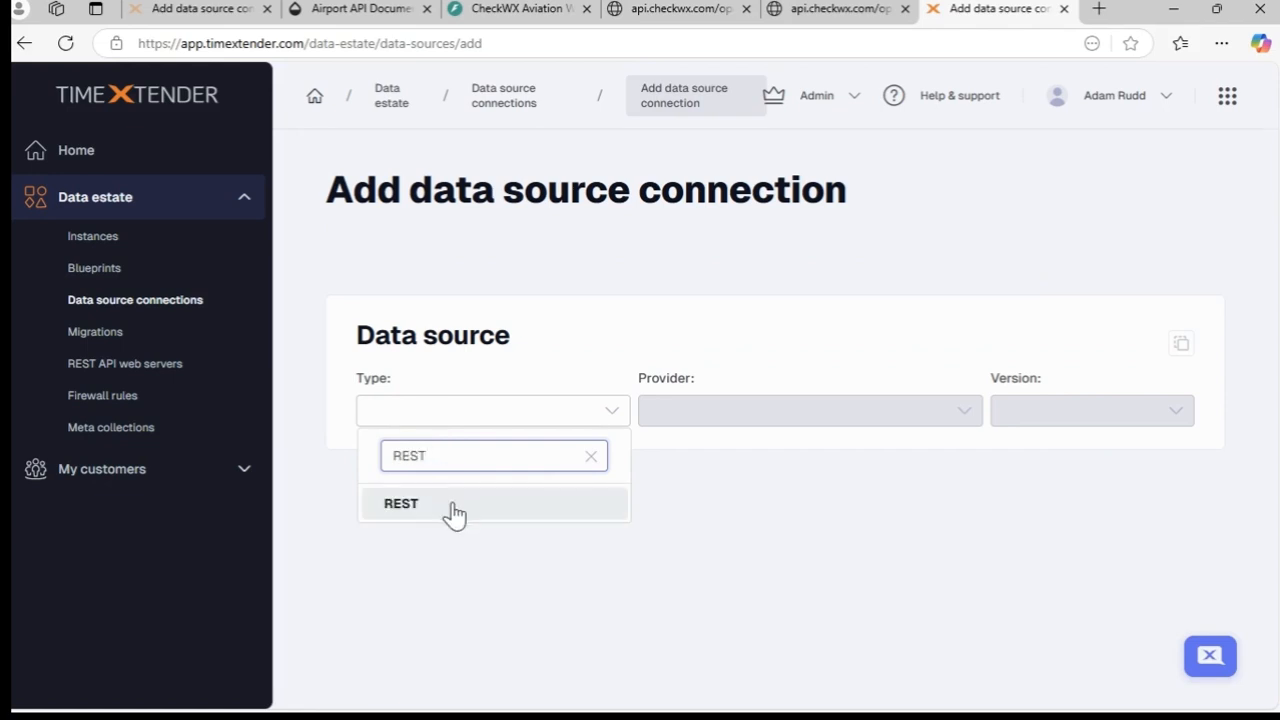
click(449, 506)
- Name the data source connection CheckWXApi and give it the description "CheckWX Aviation Weather API"
click(682, 614)
key(Caps_Lock)
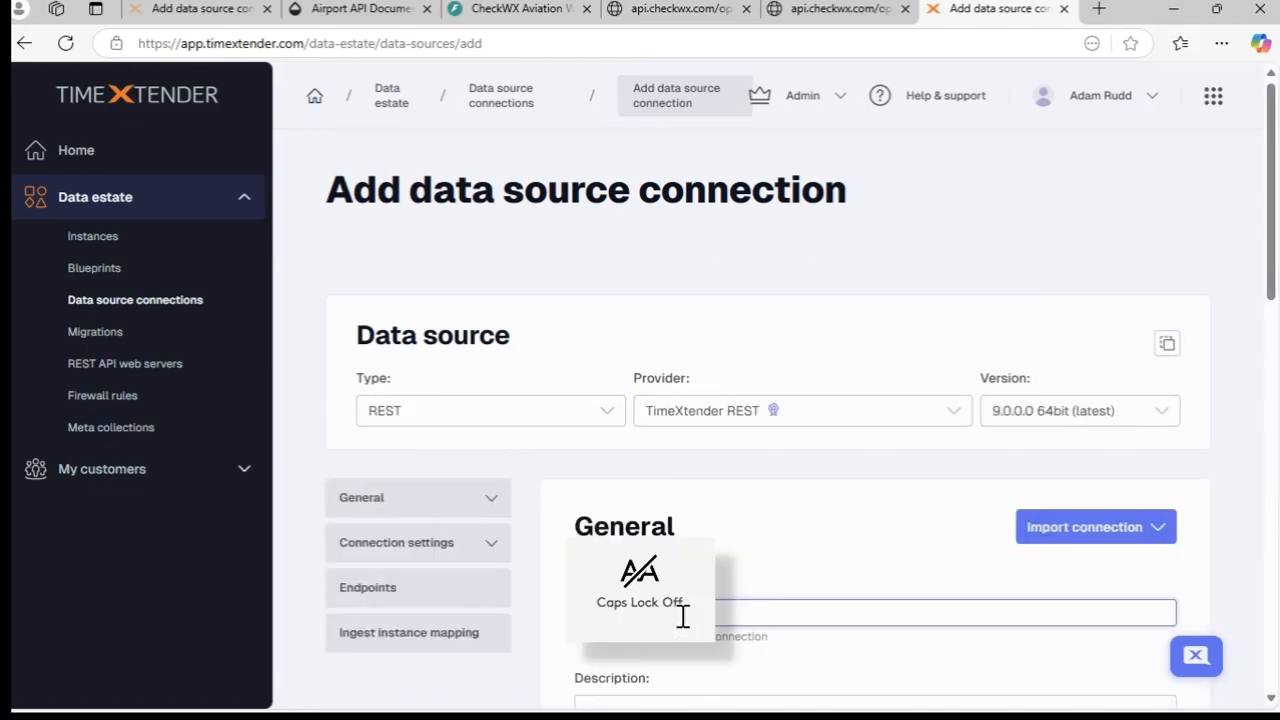
text(CheckWXApi)
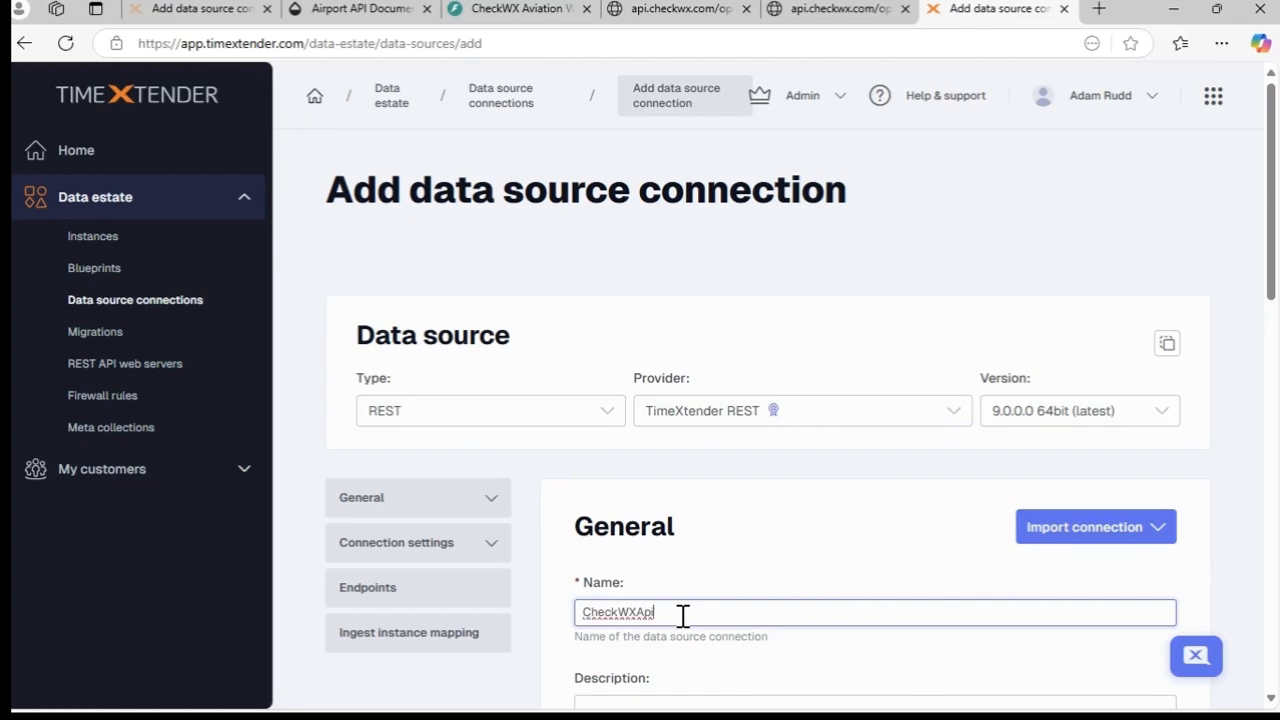
scroll(682, 614, down, 2)
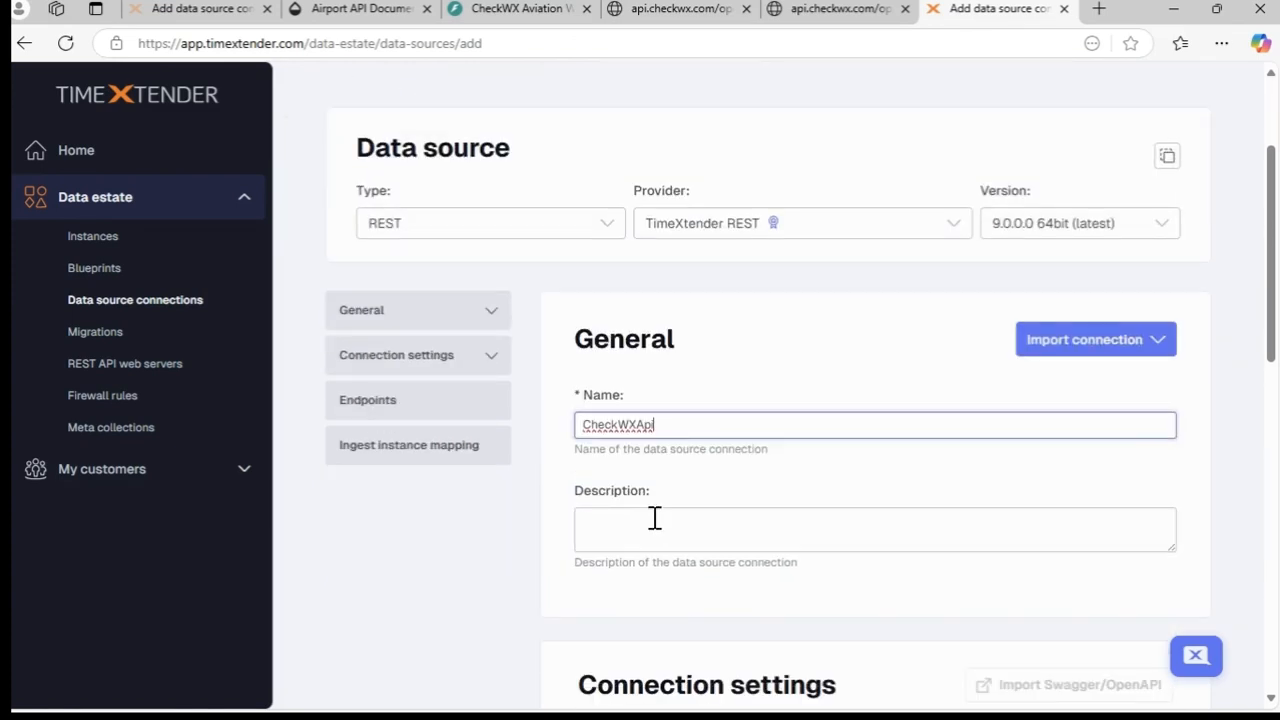
click(655, 517)
key(ctrl+v)
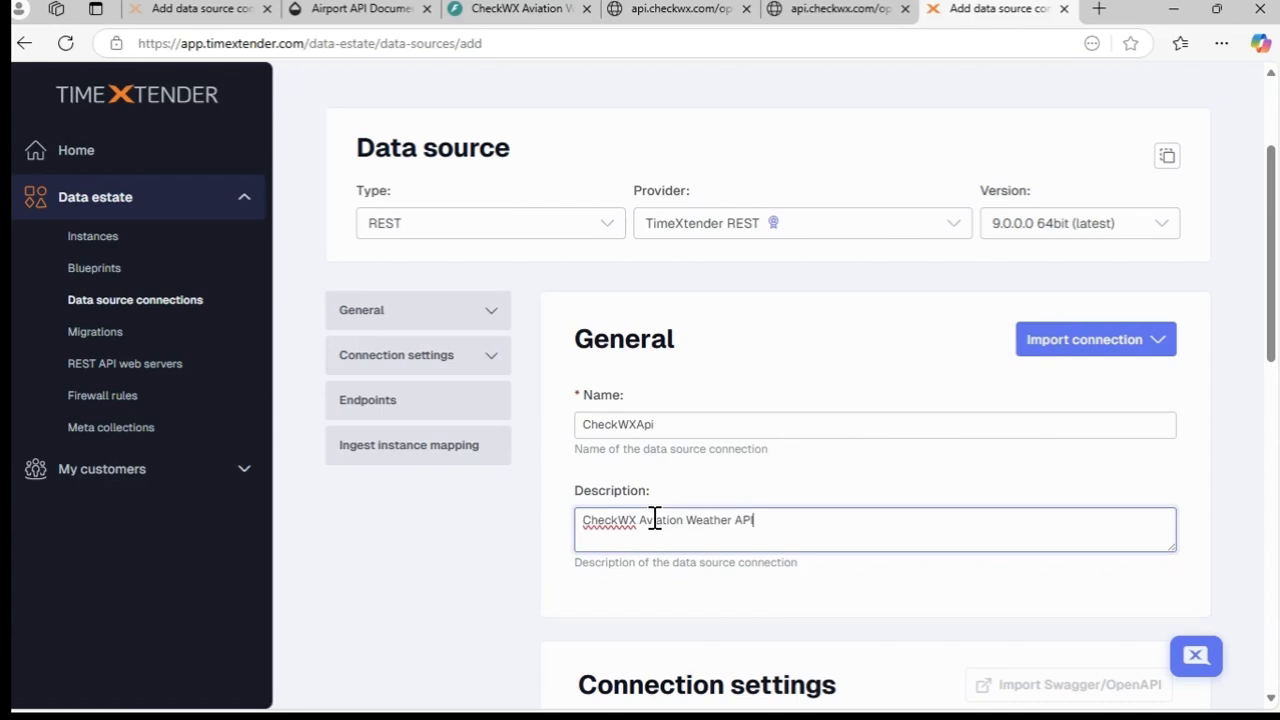
- Map the new data source to the TX Tuesdays ingest instance
scroll(788, 518, down, 3)
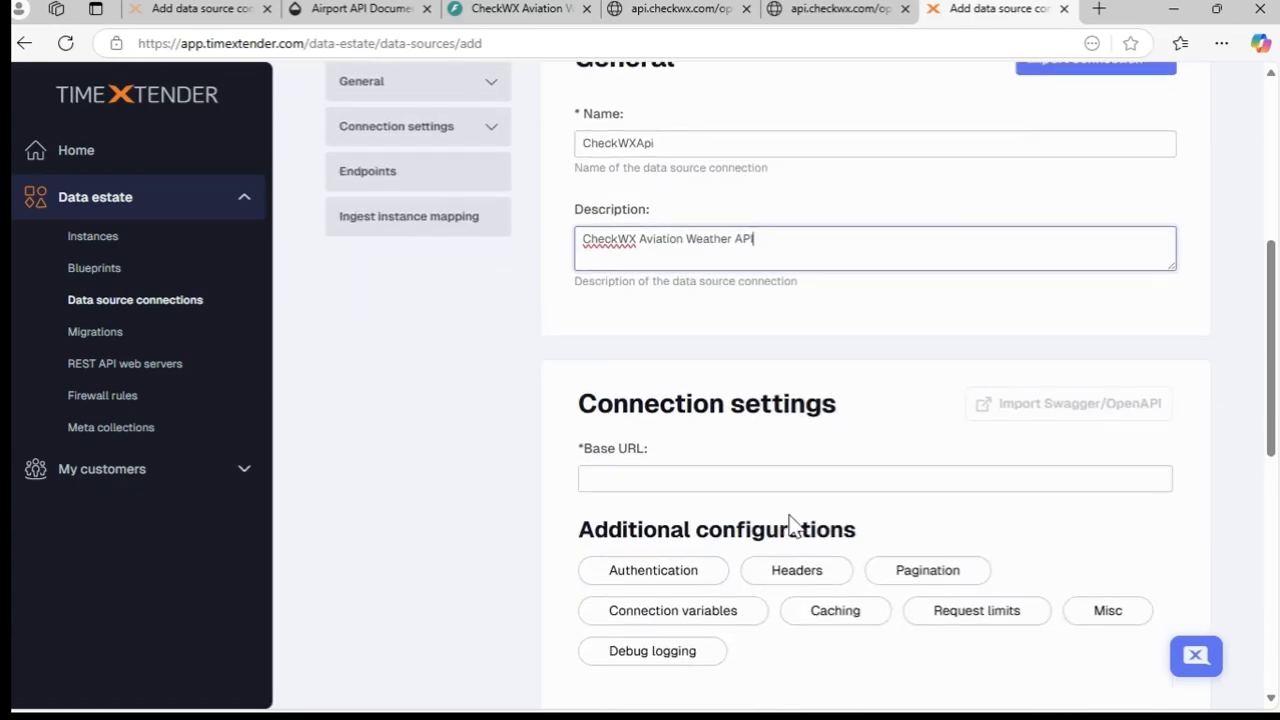
scroll(788, 518, down, 7)
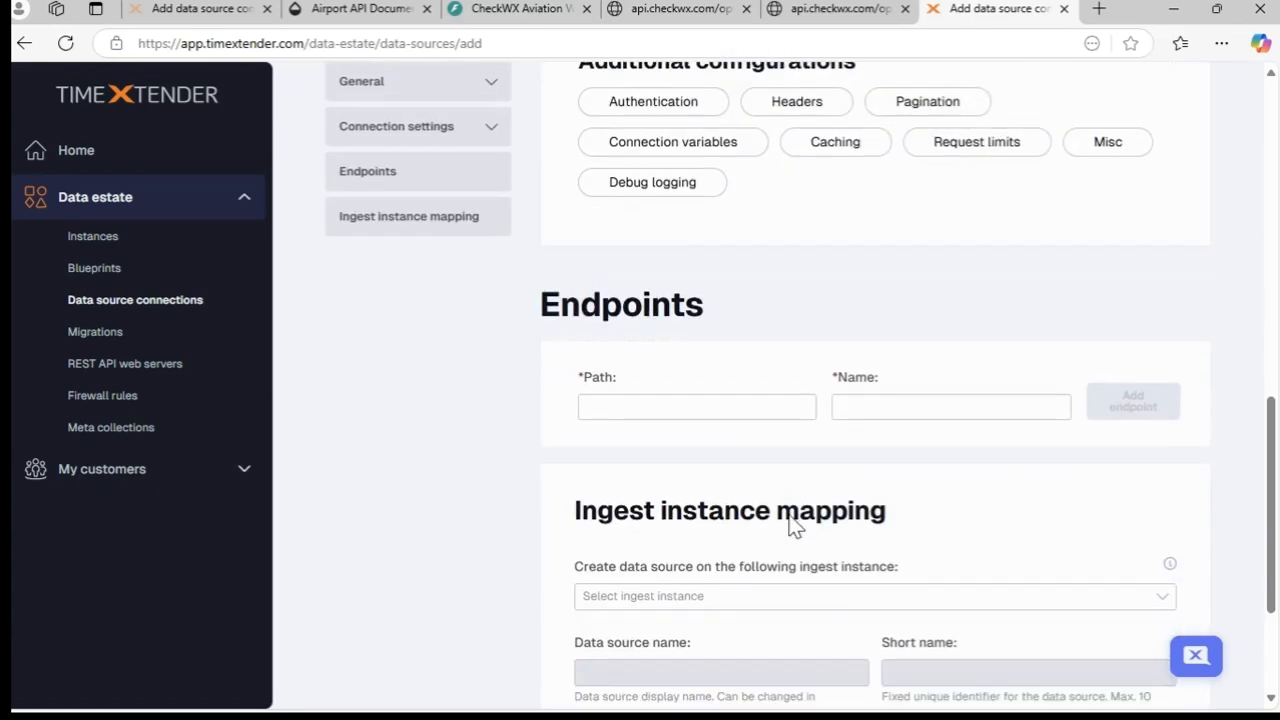
click(791, 411)
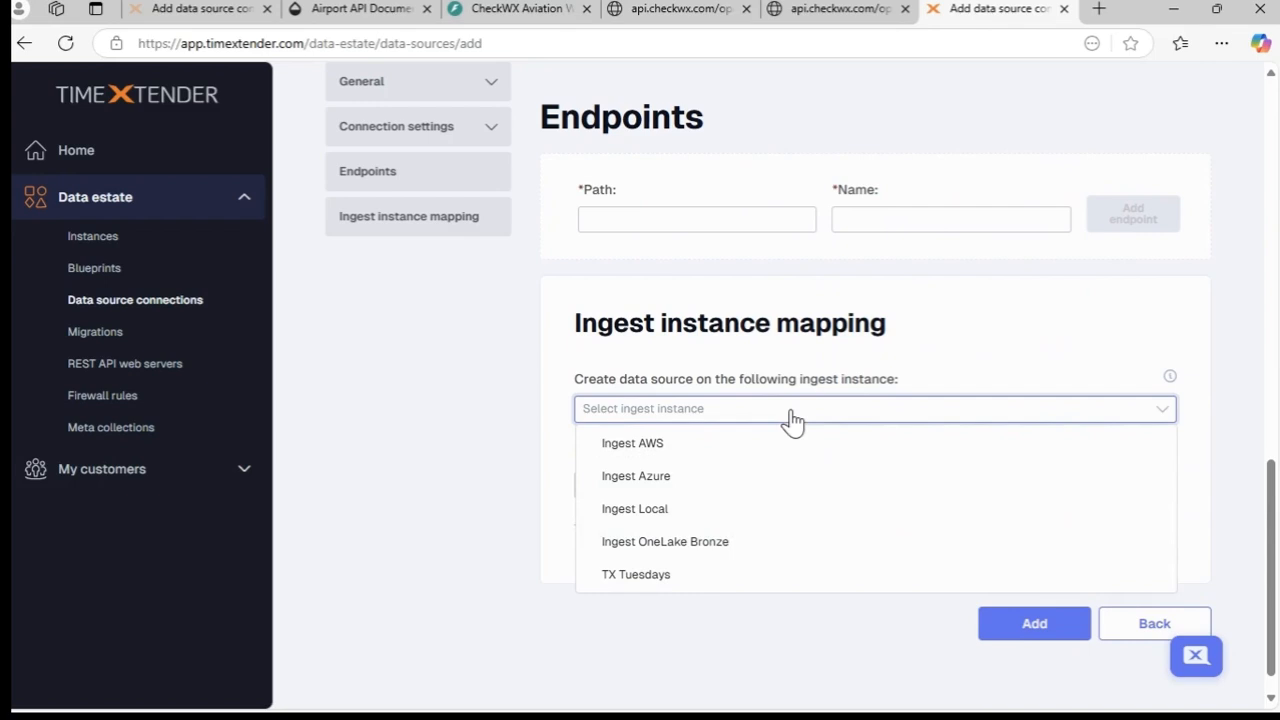
click(687, 576)
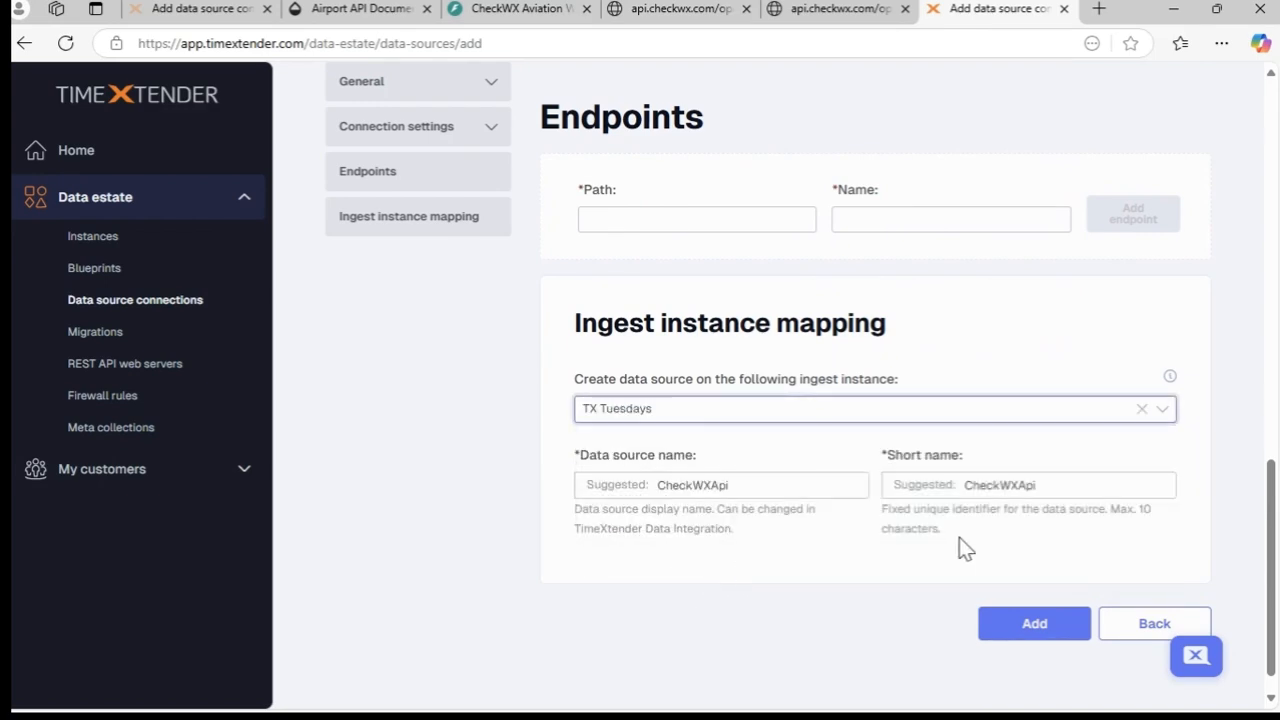
- Start a Swagger/OpenAPI import using Json, paste the copied specification and proceed to the import selection
scroll(963, 548, up, 6)
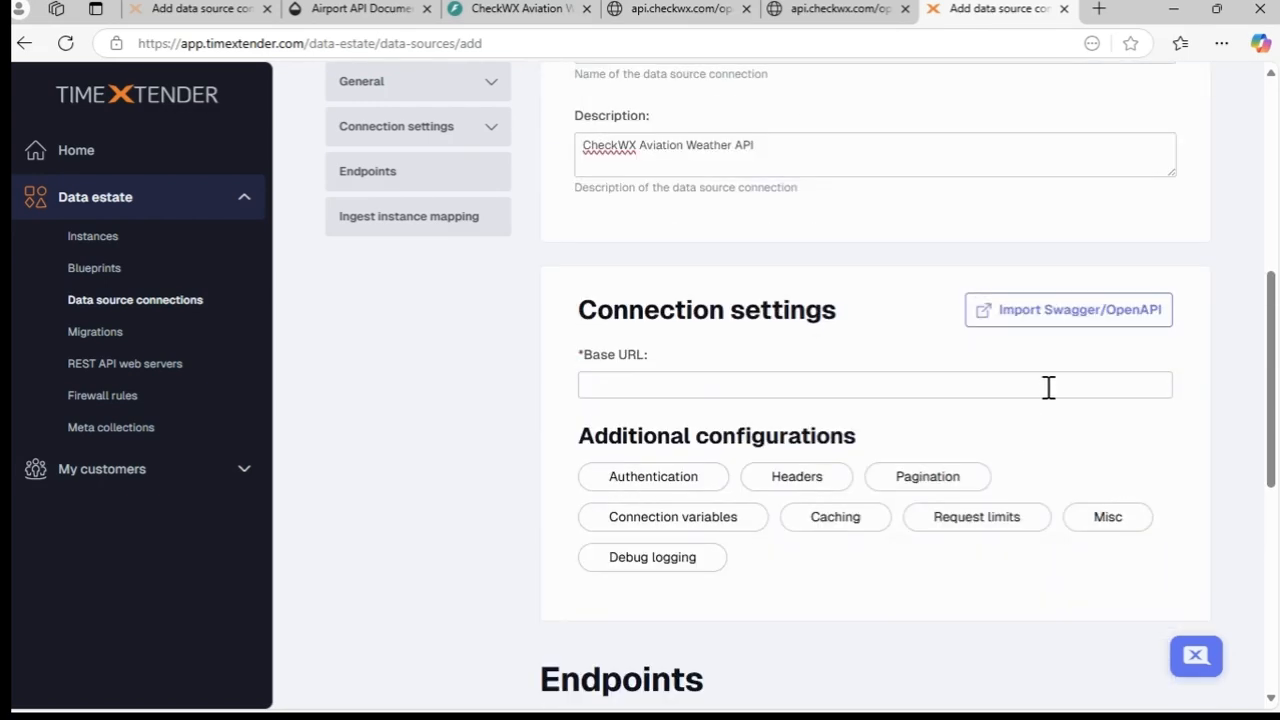
click(1103, 314)
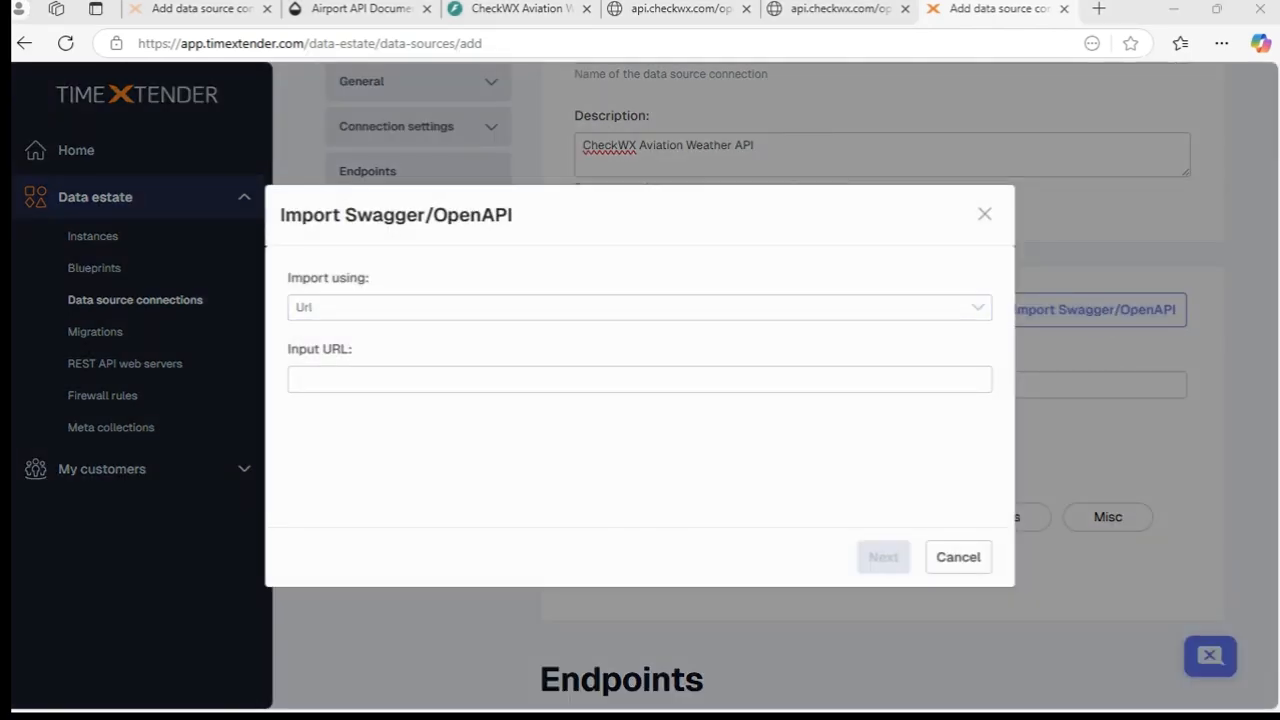
click(667, 307)
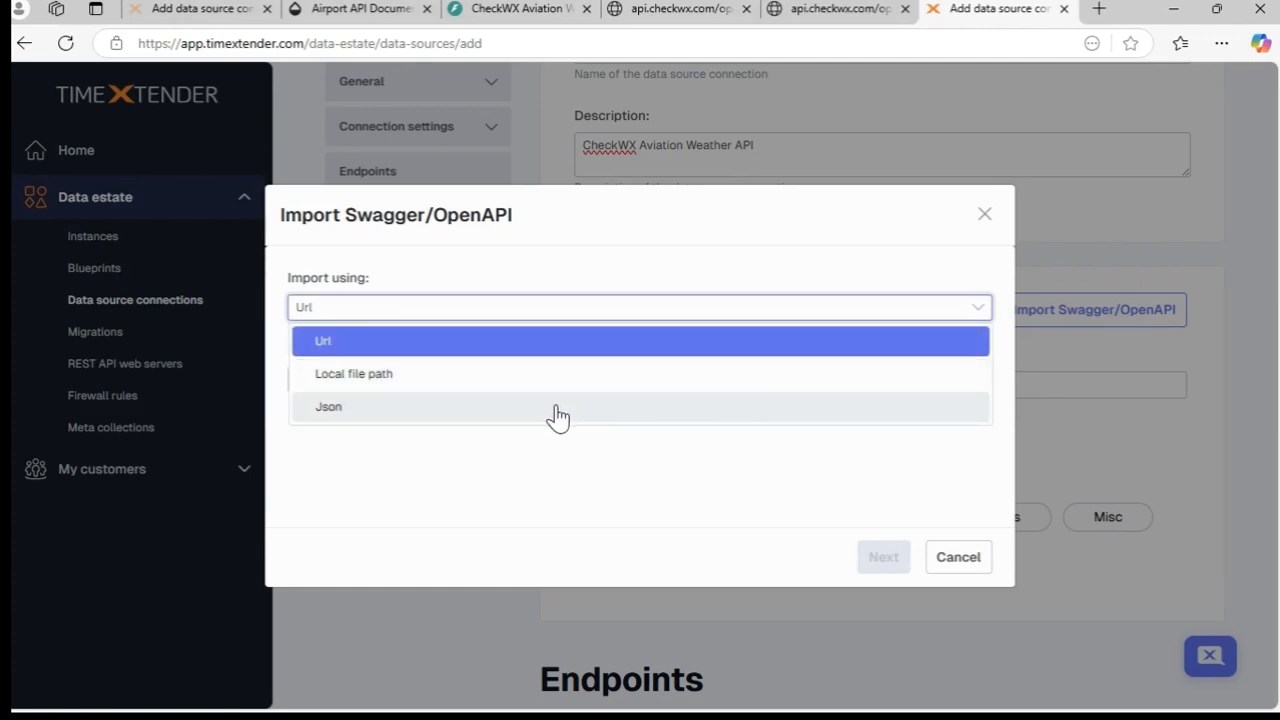
click(557, 408)
click(558, 390)
key(ctrl+v)
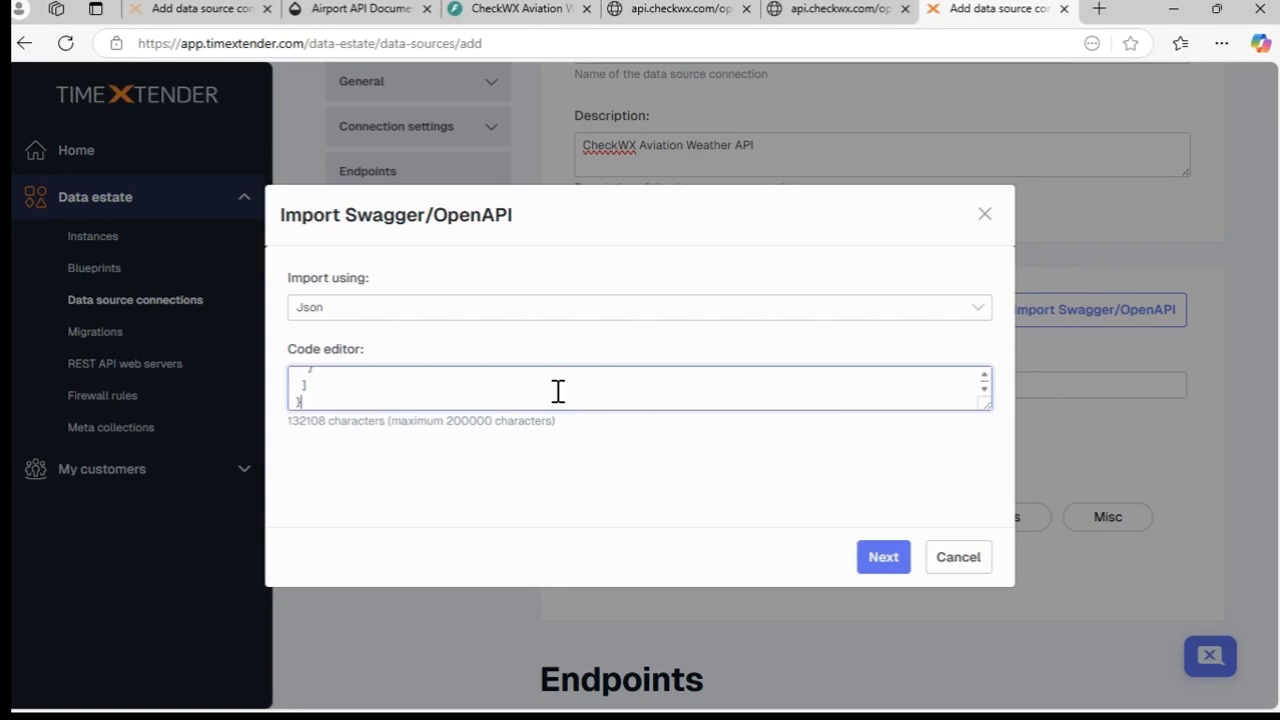
click(890, 562)
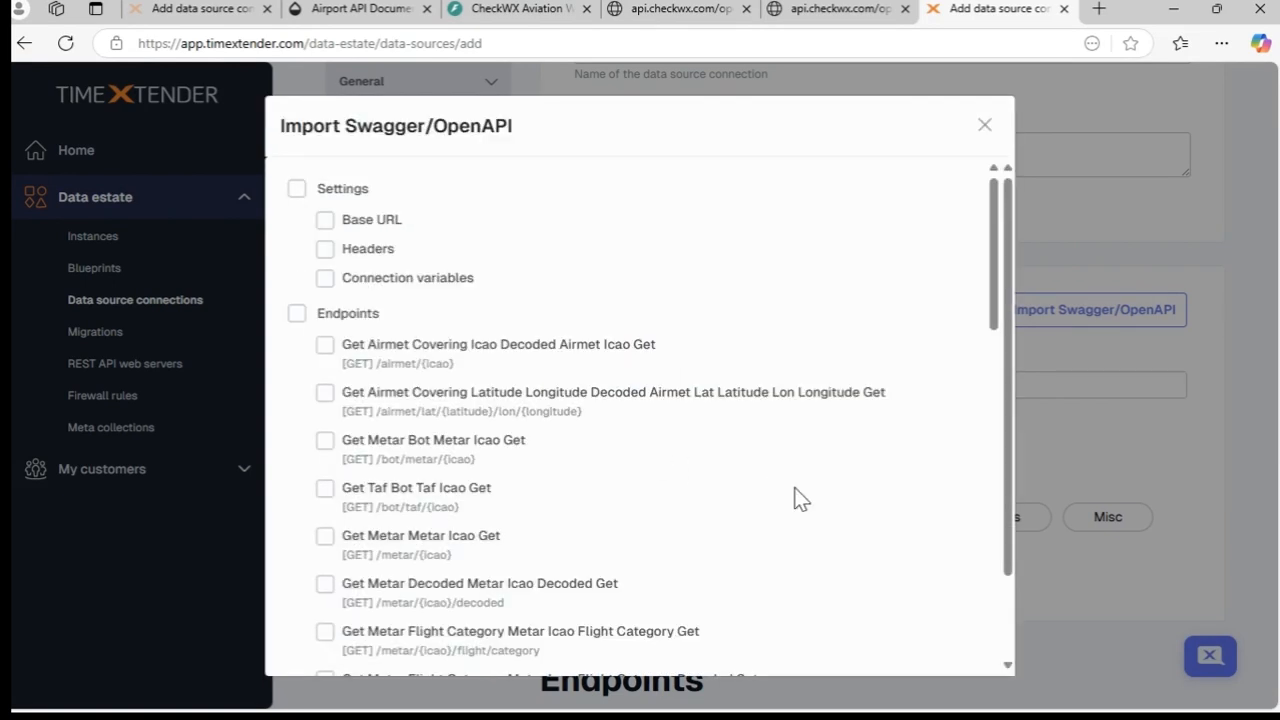
- Import the Base URL and Headers settings together with the GET endpoints /metar/{icao}/decoded and /station/{icao}
click(326, 221)
click(326, 250)
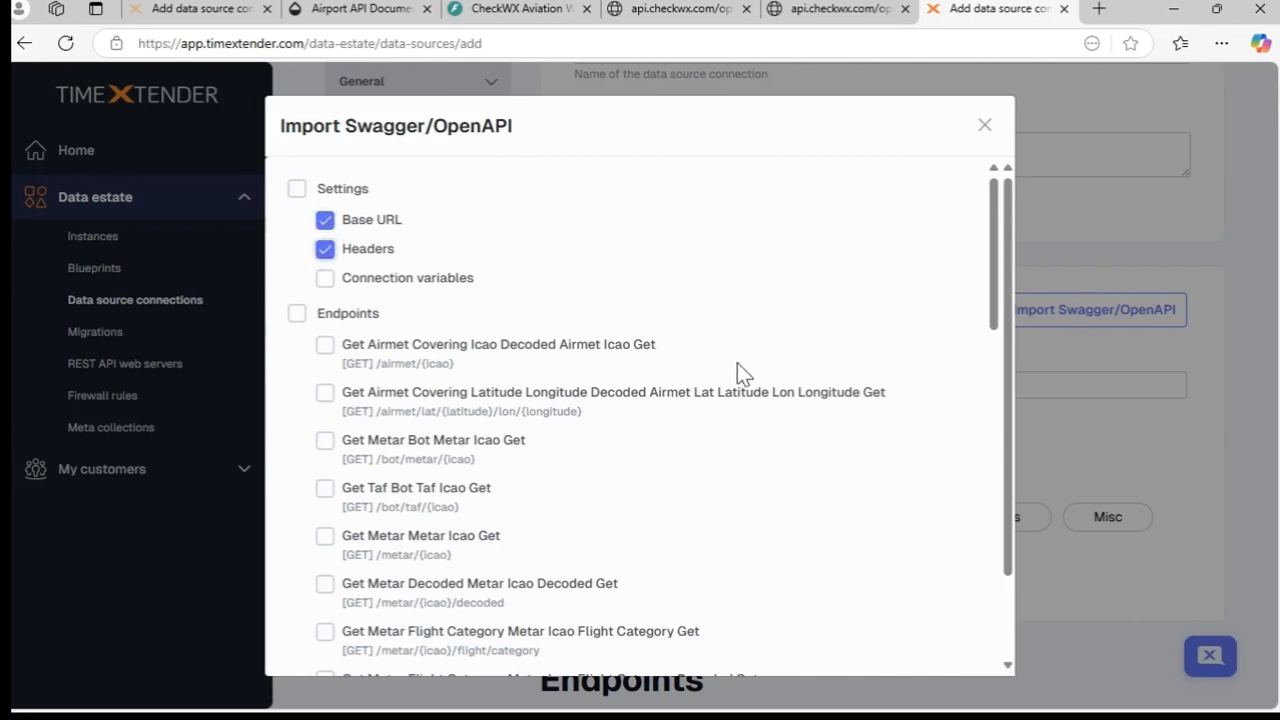
click(325, 585)
scroll(785, 460, down, 4)
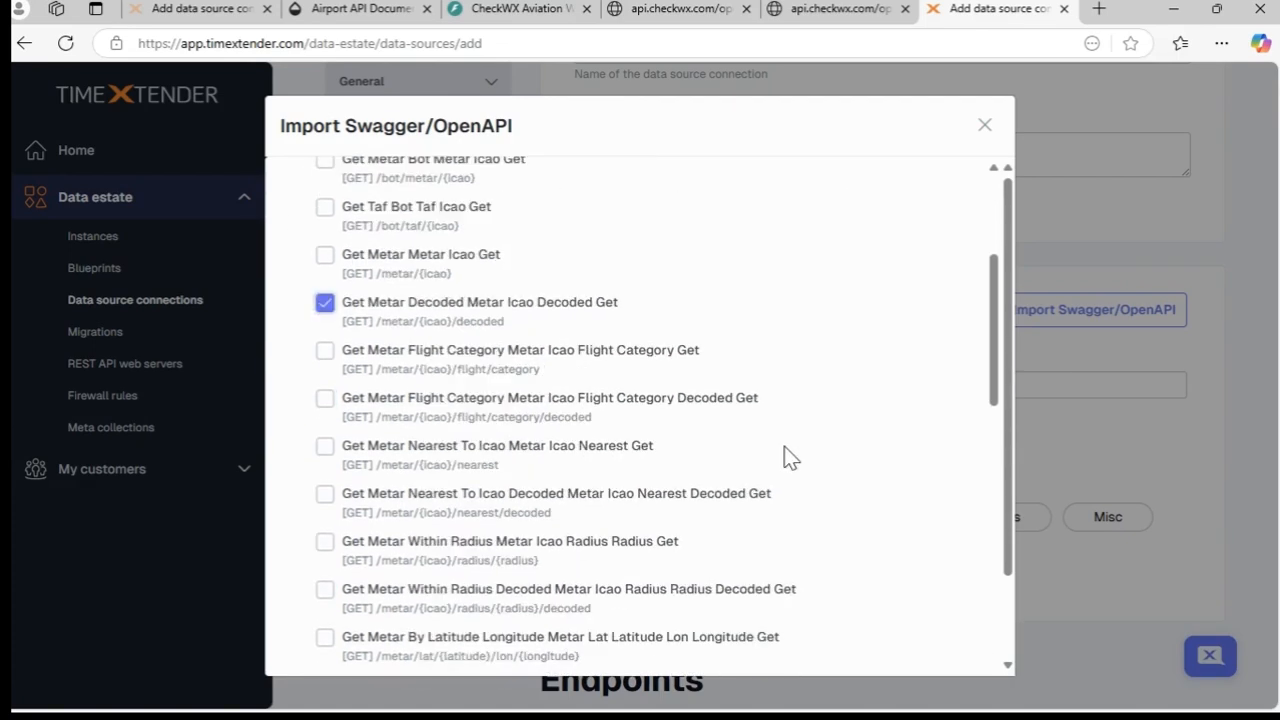
scroll(785, 458, down, 4)
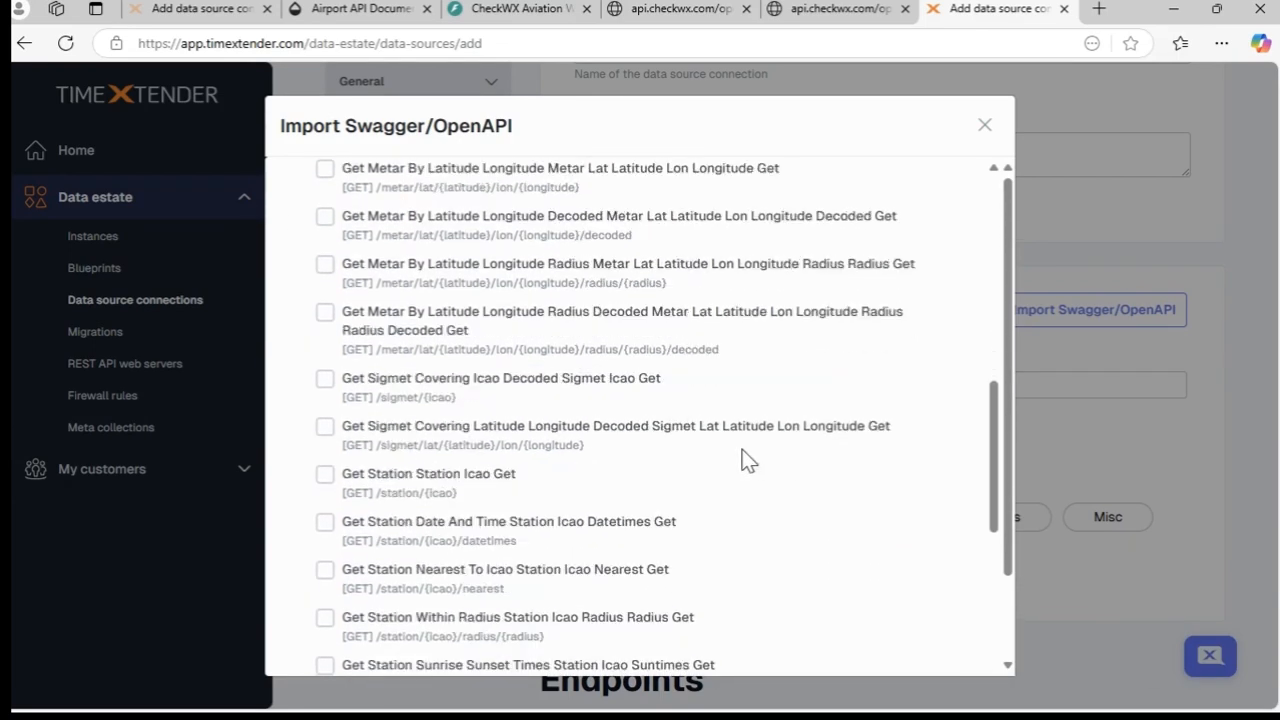
click(325, 476)
drag(991, 434, 991, 634)
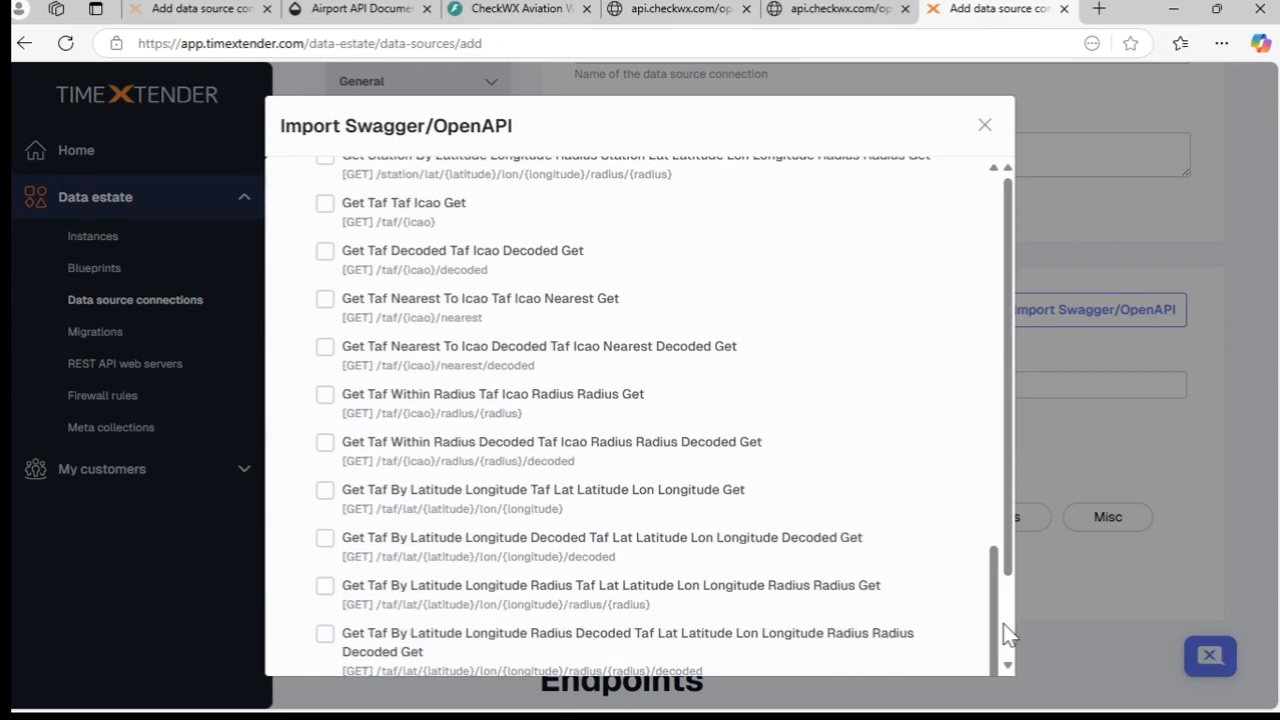
scroll(1007, 635, down, 1)
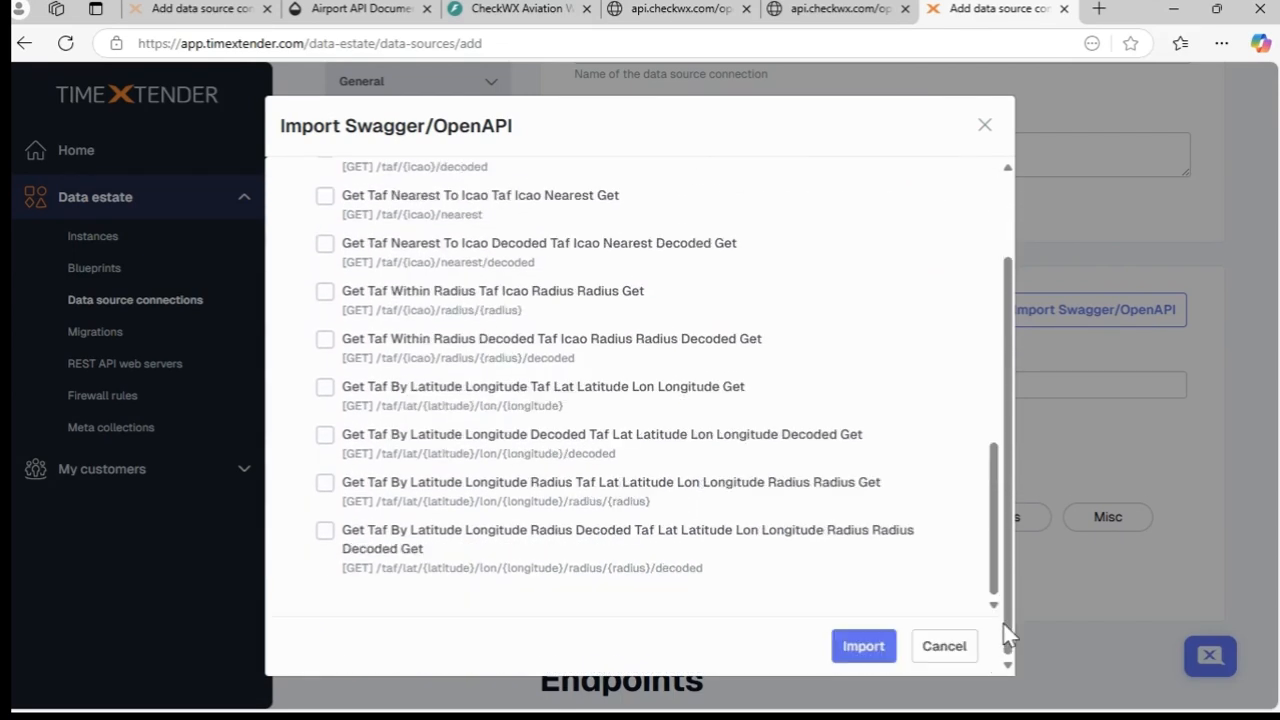
click(863, 647)
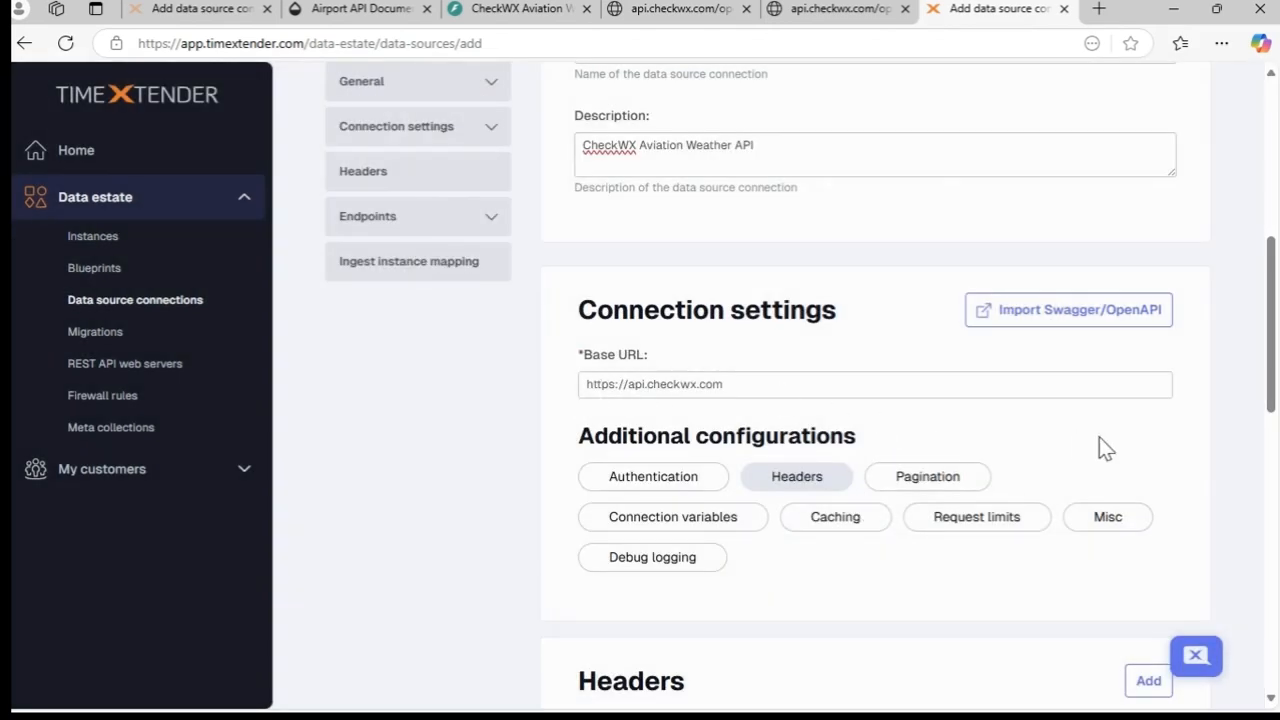
- Replace the x-api-key header's placeholder value with the API key and mark the header as sensitive
scroll(1098, 436, down, 4)
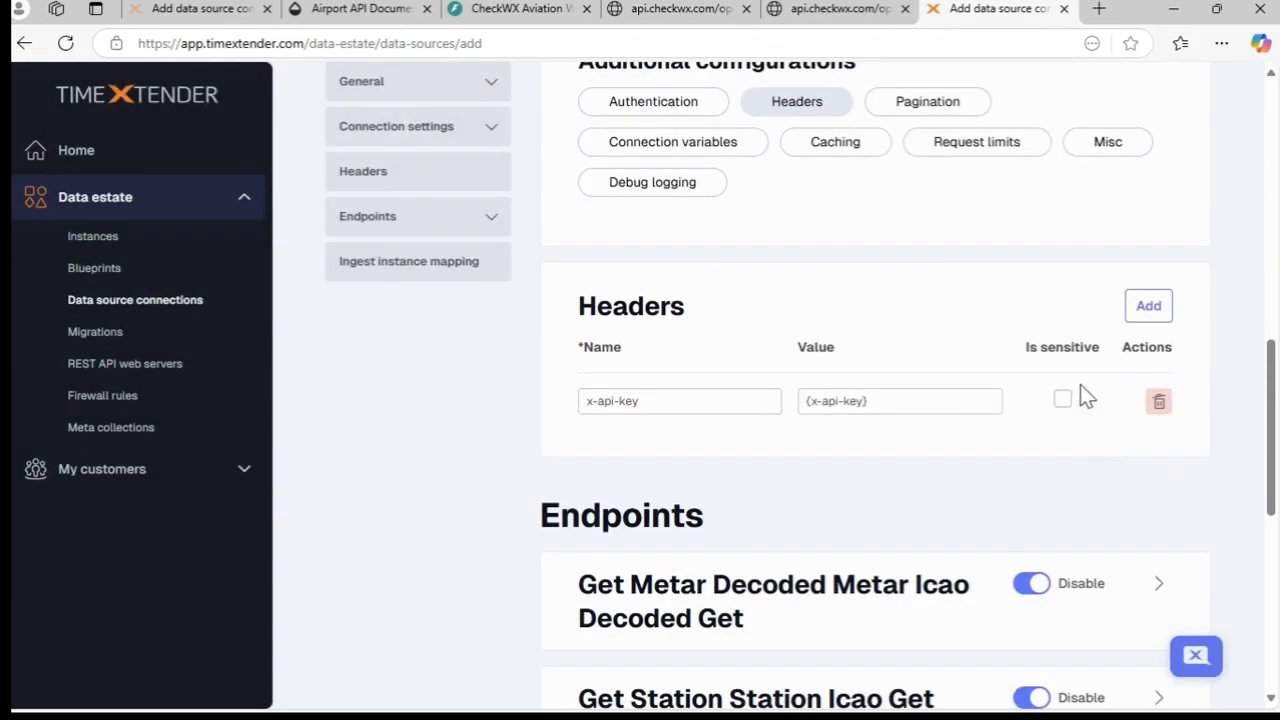
drag(909, 406, 523, 408)
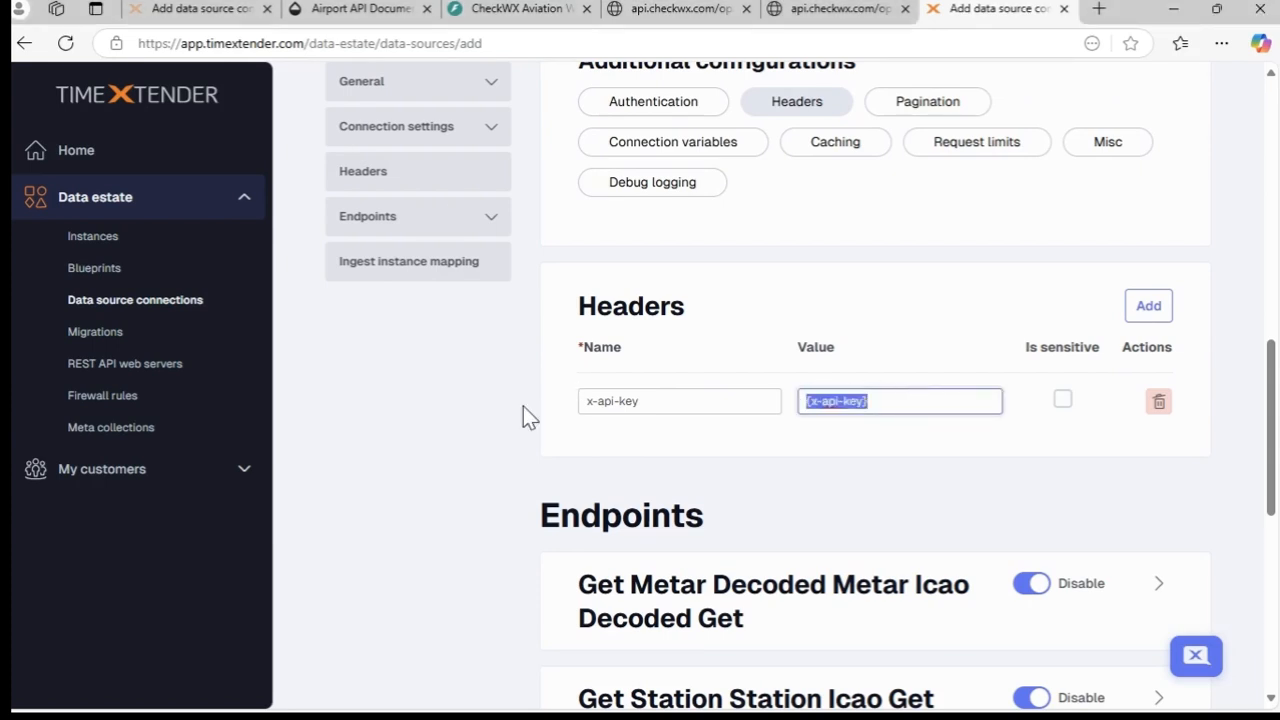
key(ctrl+v)
click(1063, 400)
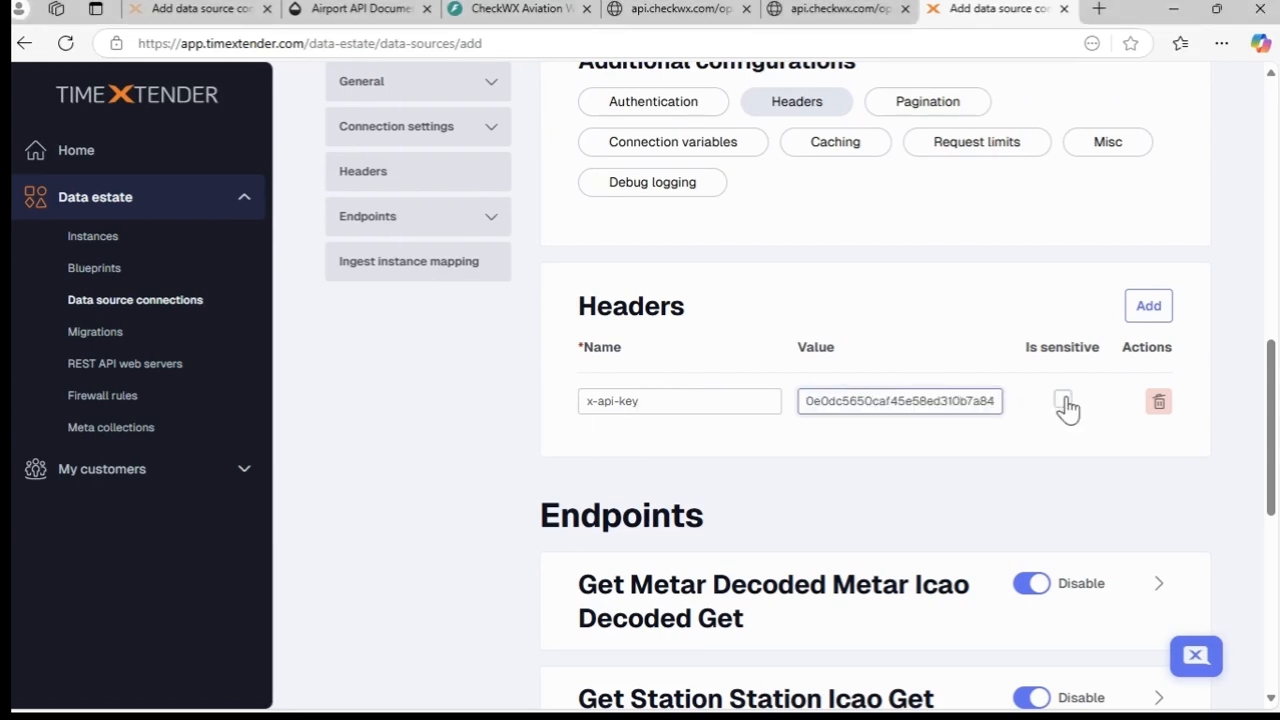
- Expand the settings of the Get Metar Decoded Metar Icao Decoded Get endpoint
scroll(1082, 457, down, 4)
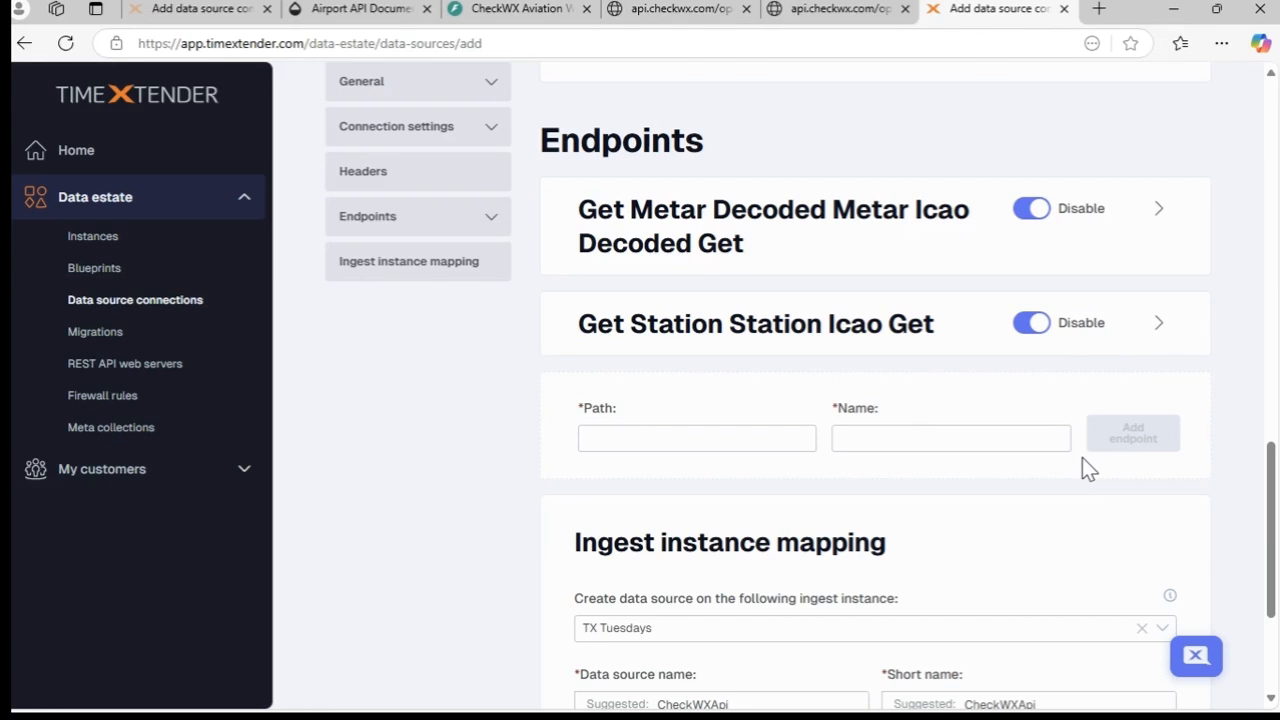
click(1158, 209)
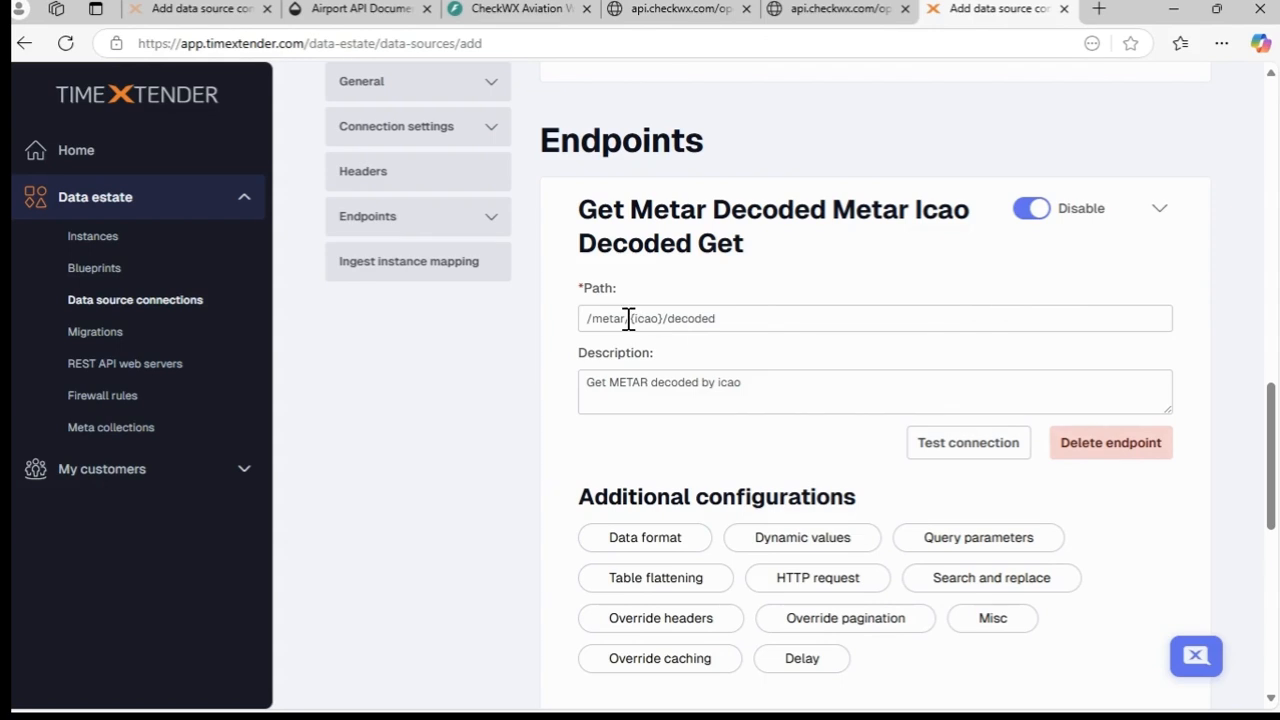
- Try replacing {icao} in the endpoint path with KATL, ZBAA, OMDB, KLAX, KORD, EGLL, RJTT, VHHH, ZSPD, and undo the replacement
drag(632, 318, 662, 318)
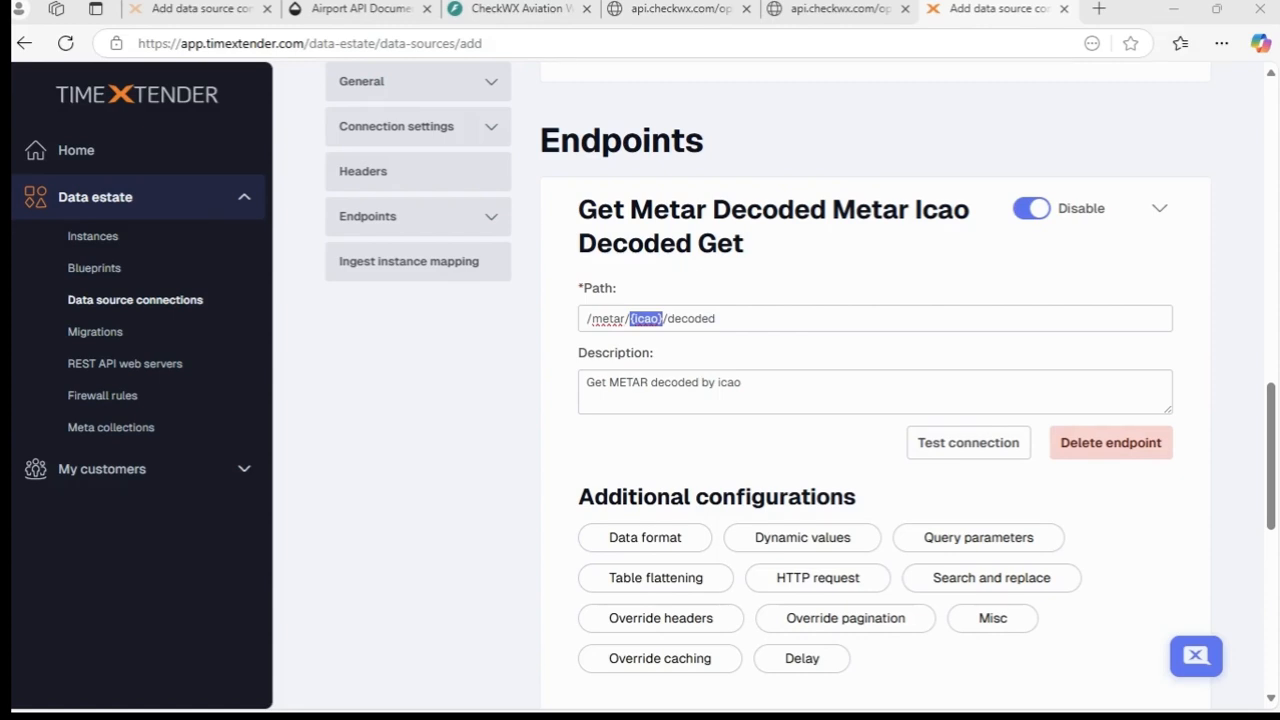
right_click(650, 324)
click(714, 499)
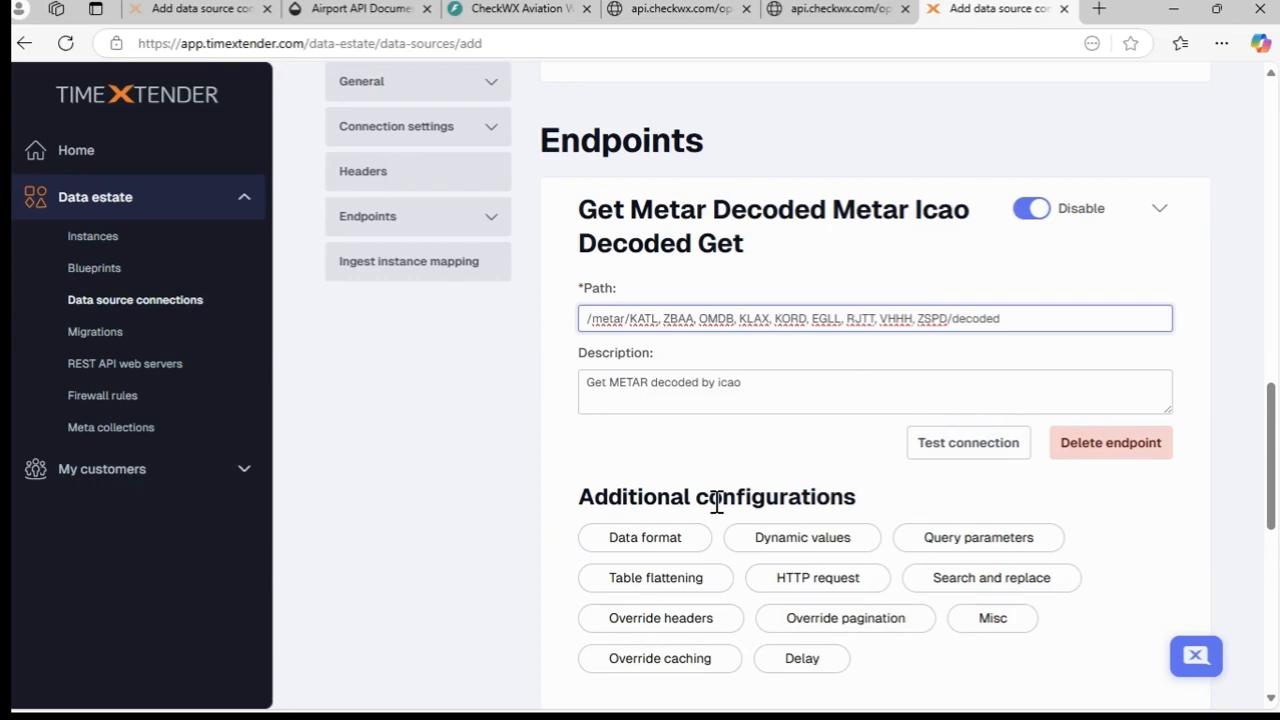
key(ctrl+z)
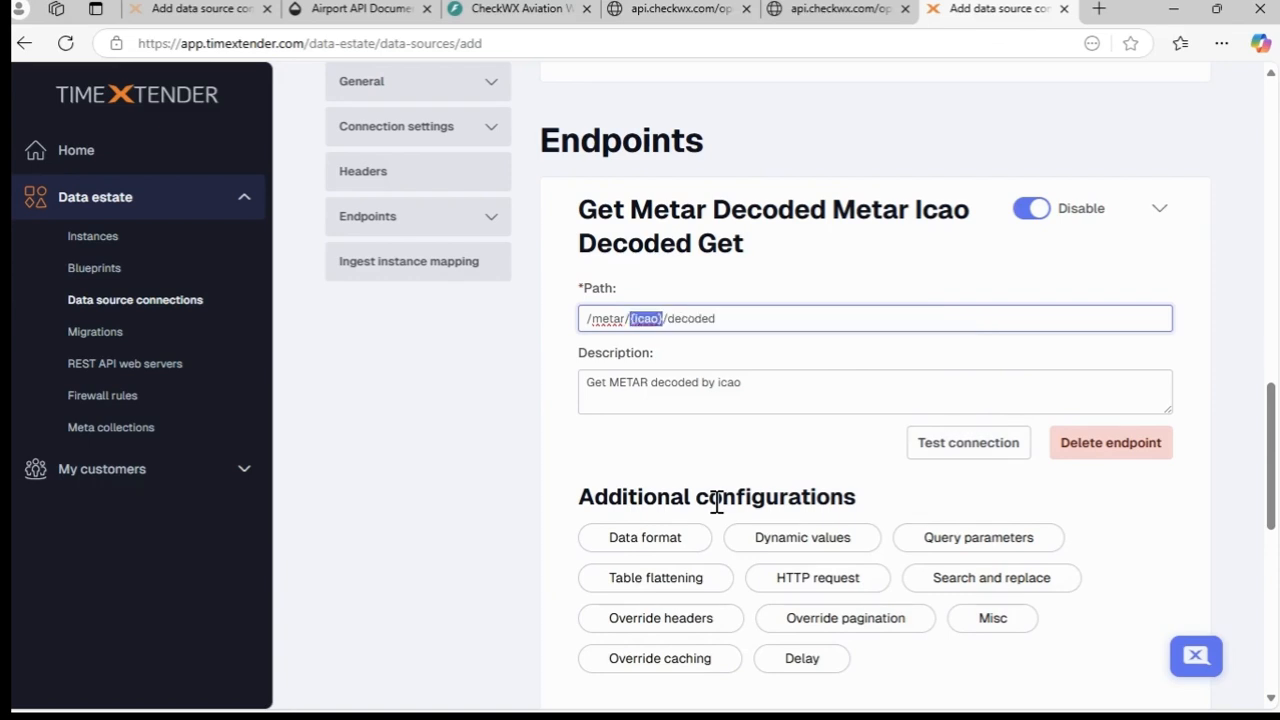
- Add dynamic values to the METAR endpoint with Endpoint query as the source, pasting the union-all query that selects airport code lists as icao
click(684, 342)
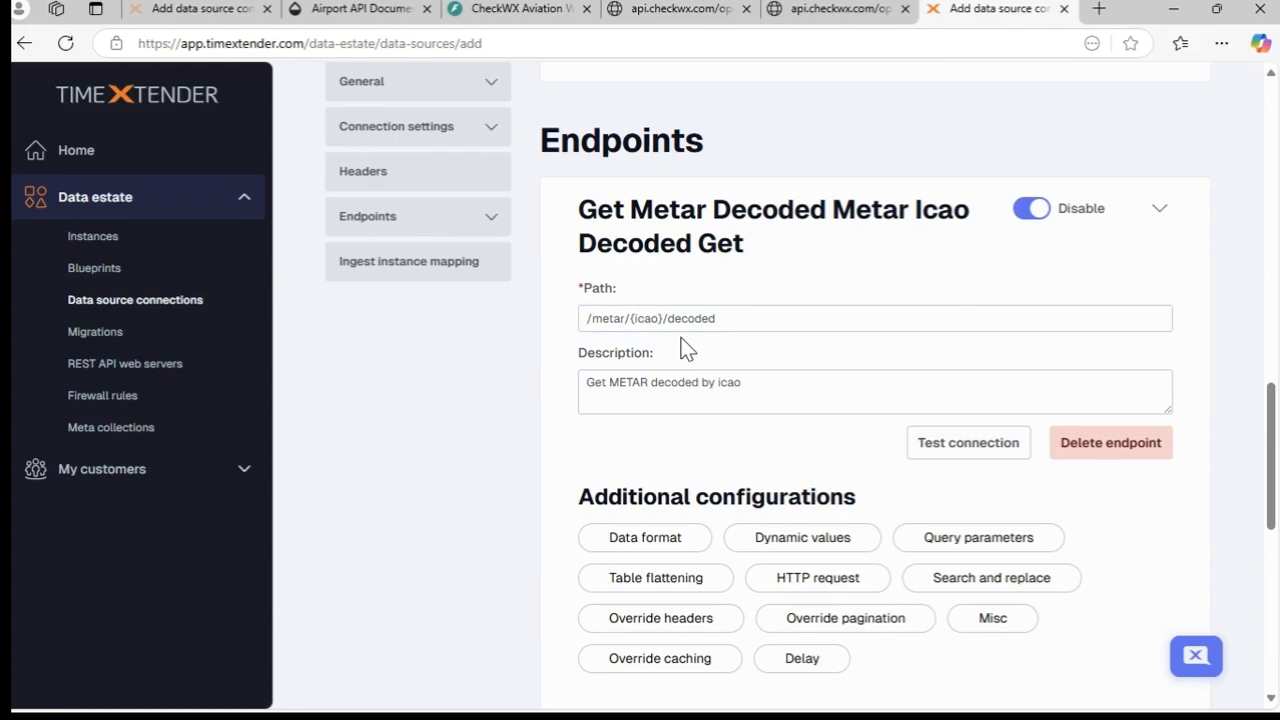
scroll(760, 395, down, 1)
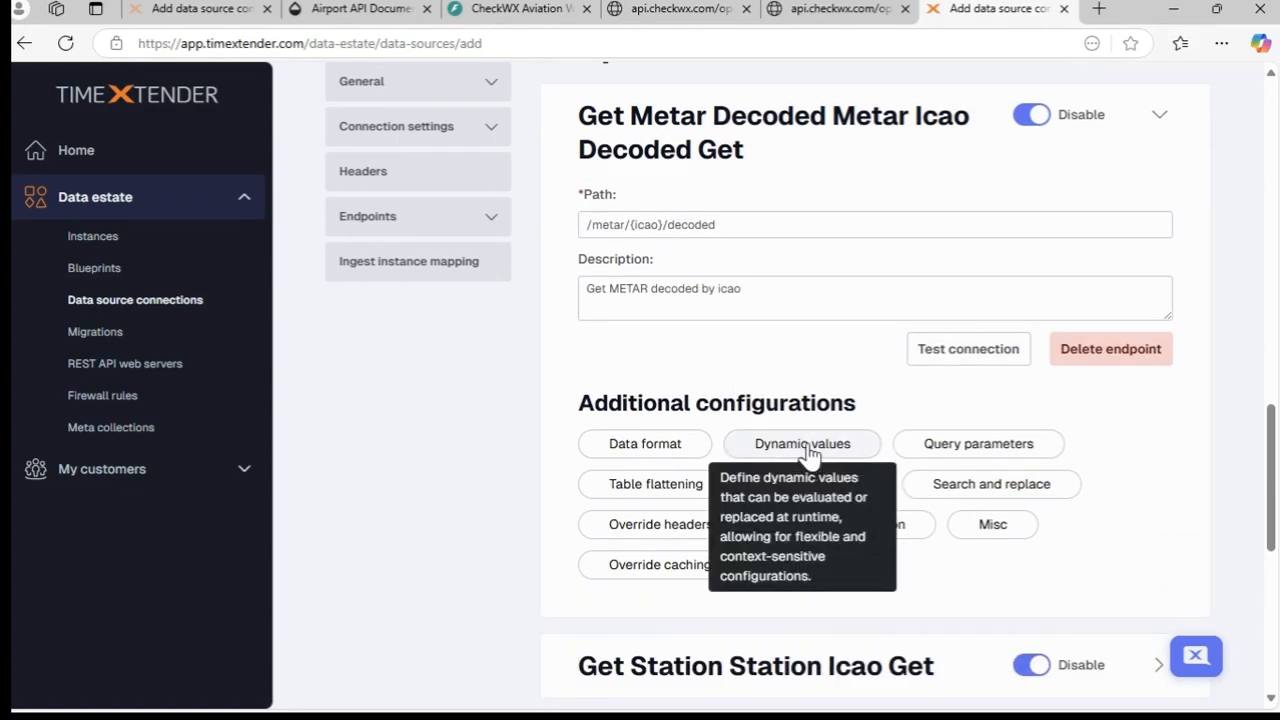
click(803, 448)
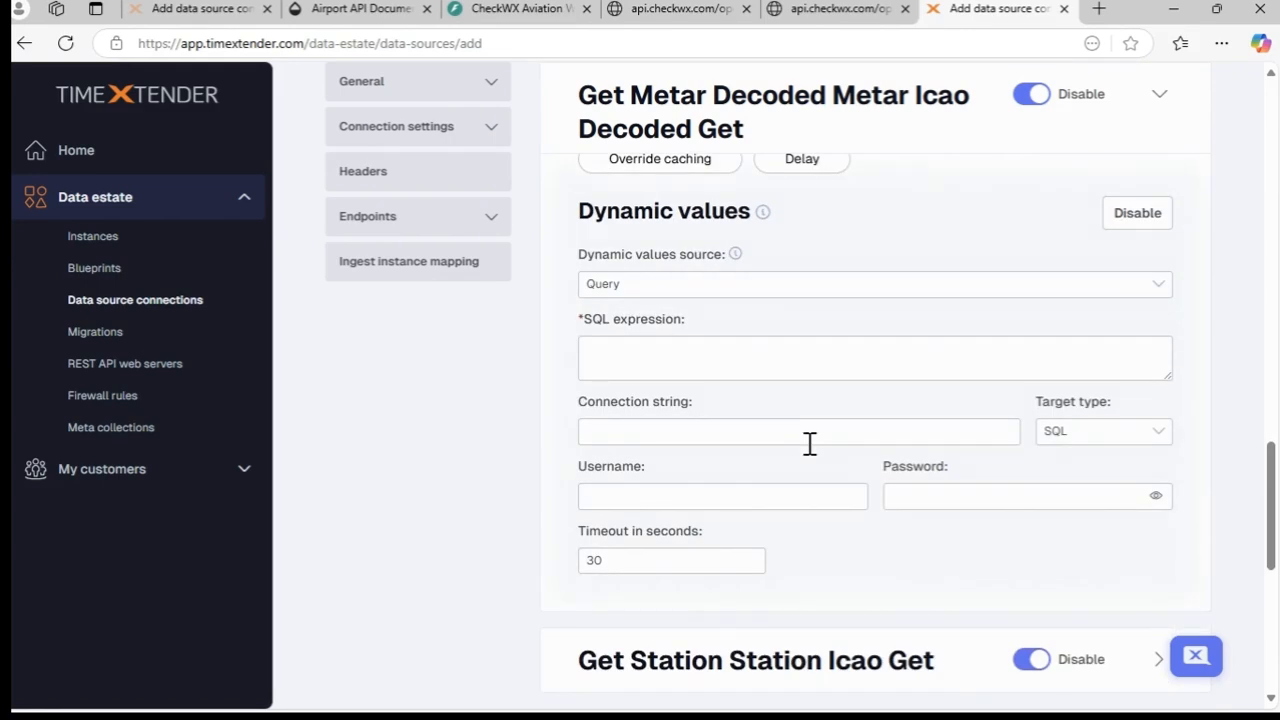
click(758, 290)
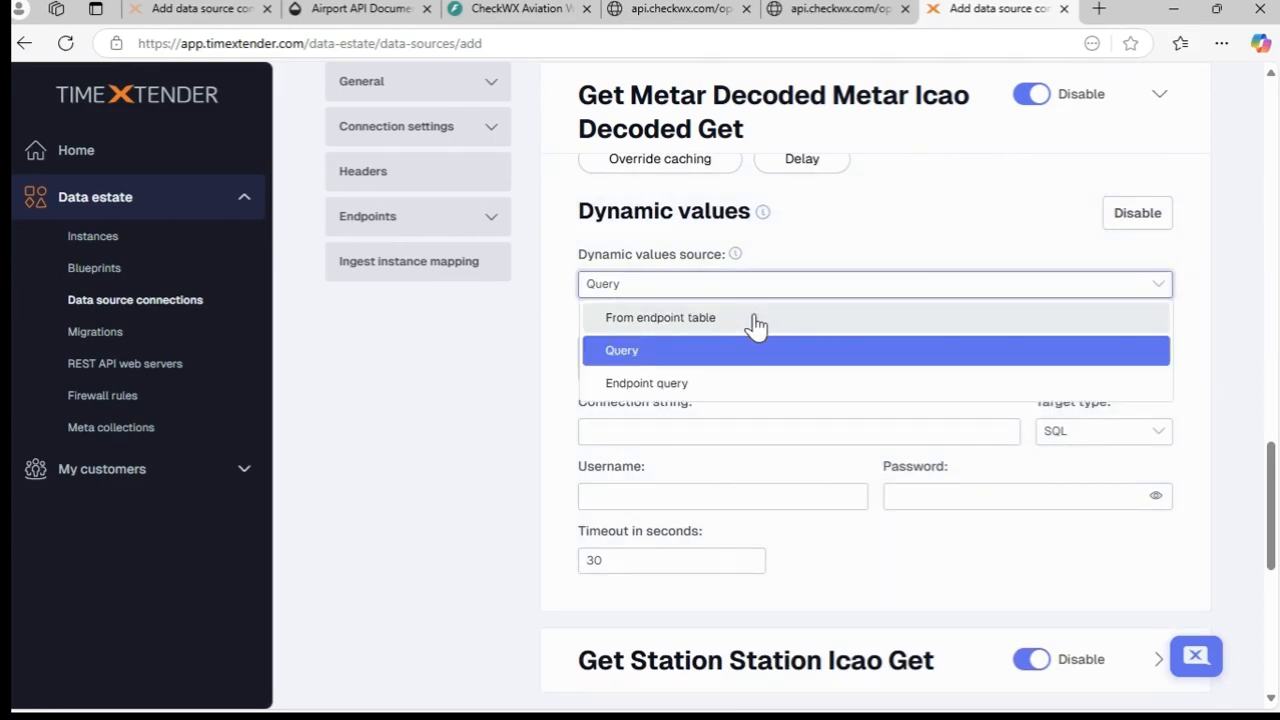
click(755, 380)
drag(1169, 420, 1157, 663)
click(723, 429)
key(ctrl+v)
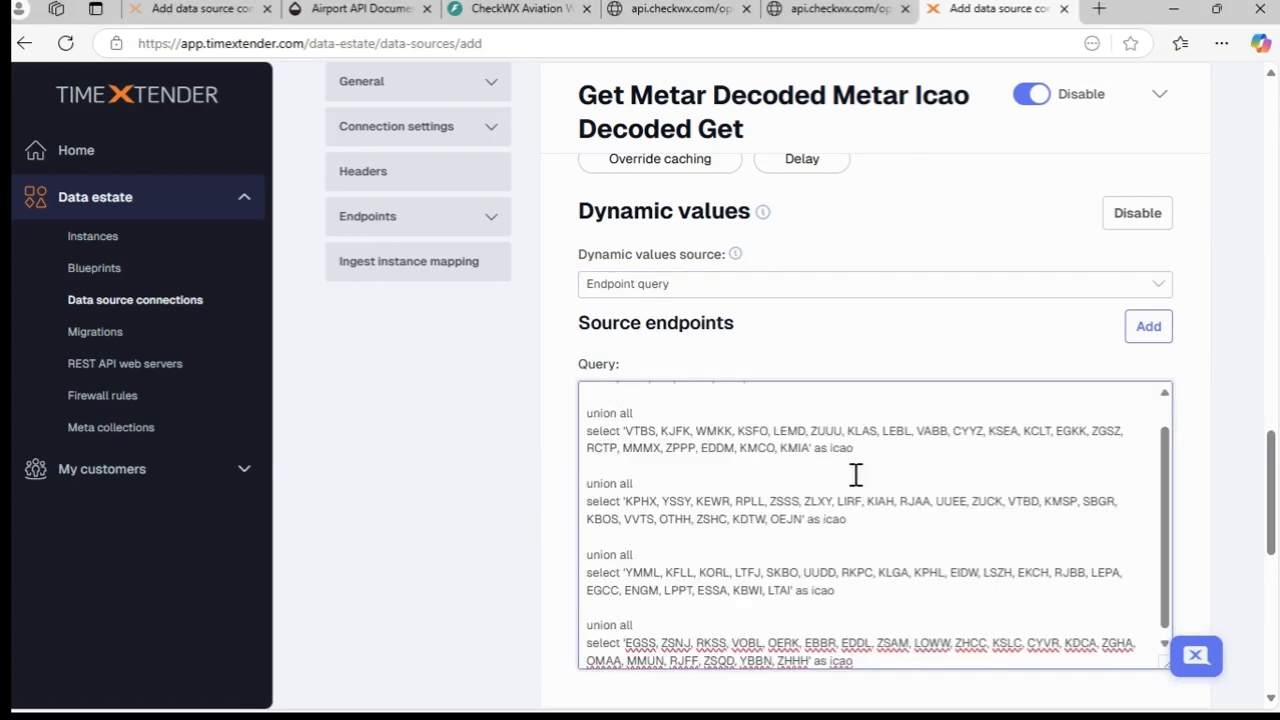
drag(1175, 583, 1172, 543)
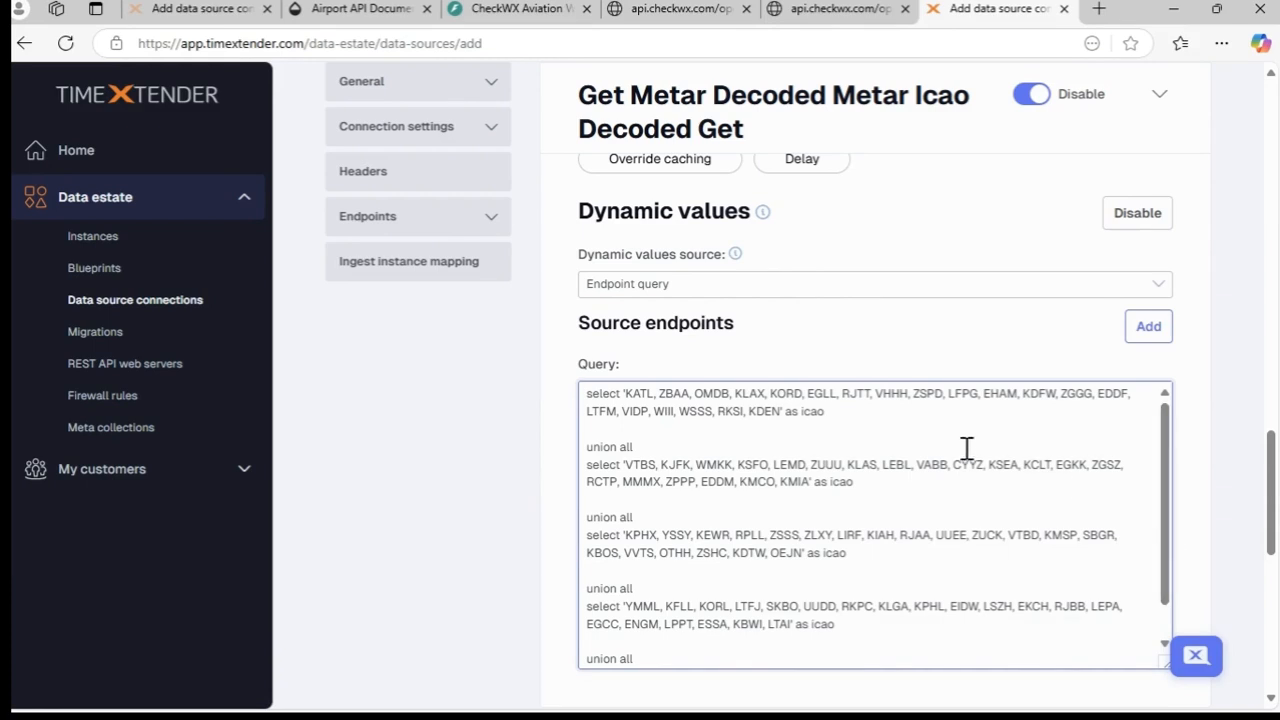
drag(825, 411, 805, 412)
mouse_move(1170, 495)
mouse_down()
mouse_move(1182, 547)
mouse_move(1171, 486)
mouse_up()
- Test the METAR endpoint's connection and collapse its settings
scroll(986, 360, up, 4)
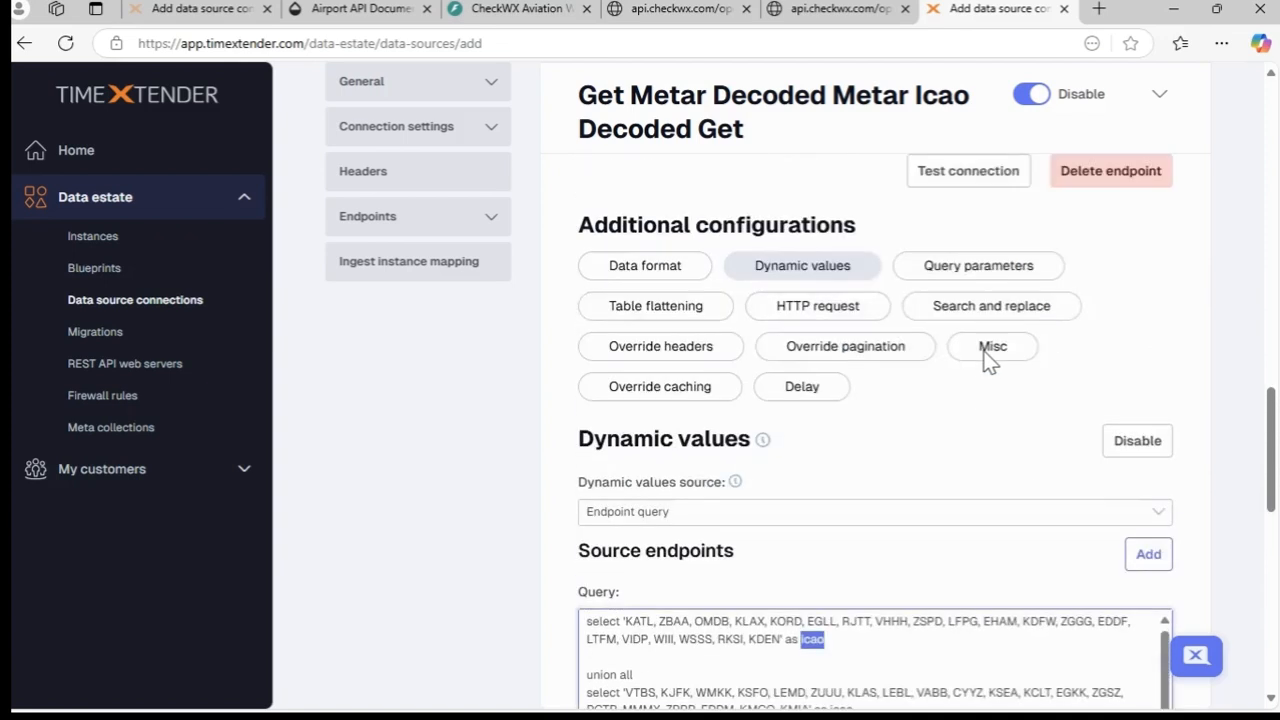
scroll(986, 360, up, 1)
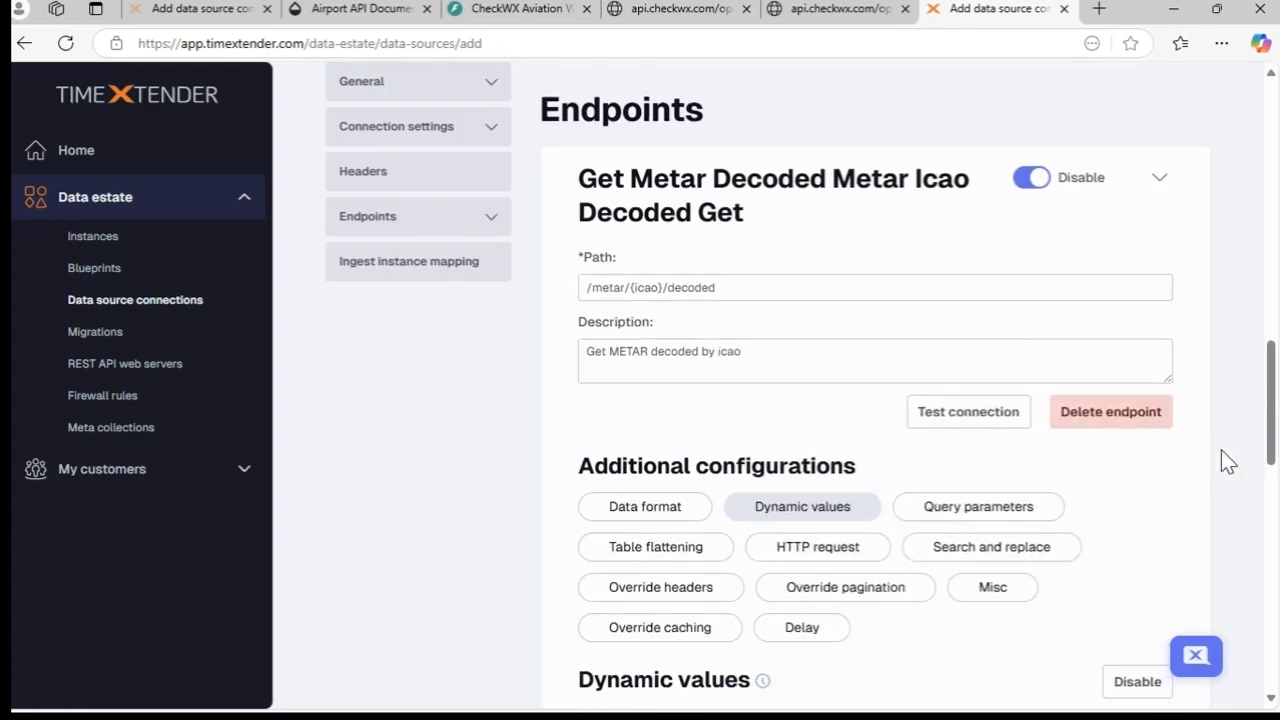
click(995, 421)
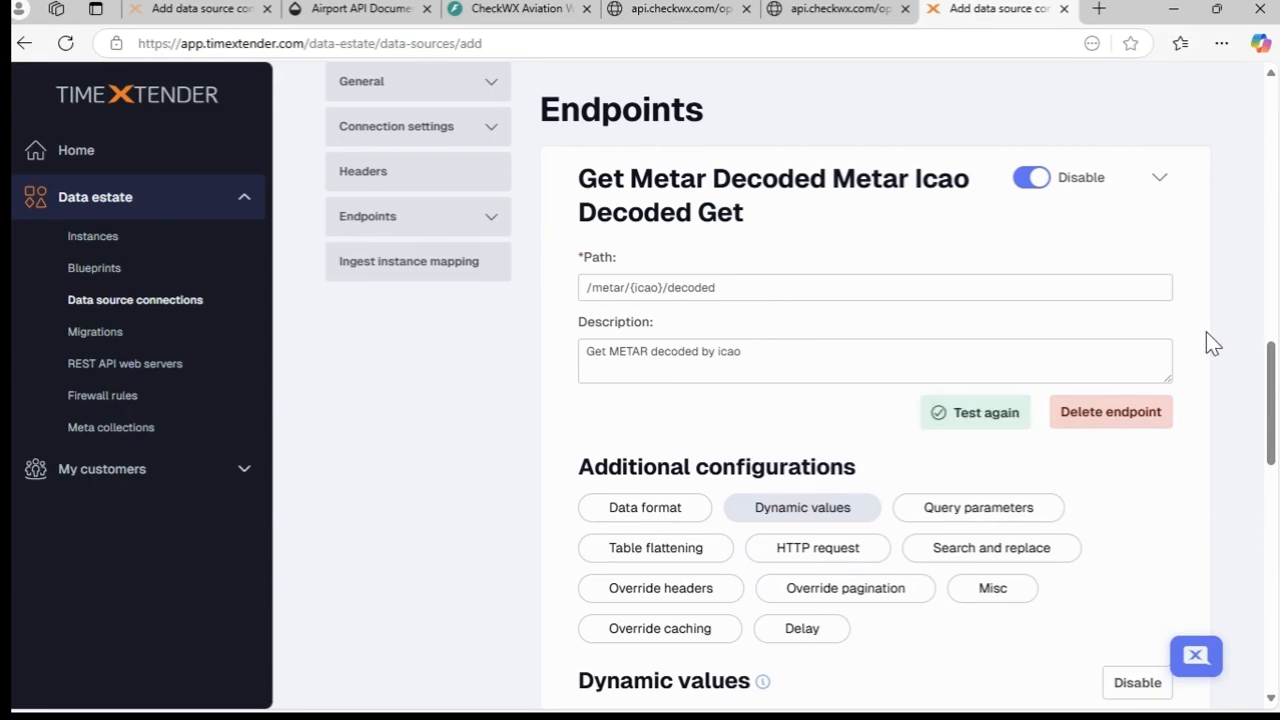
click(1161, 181)
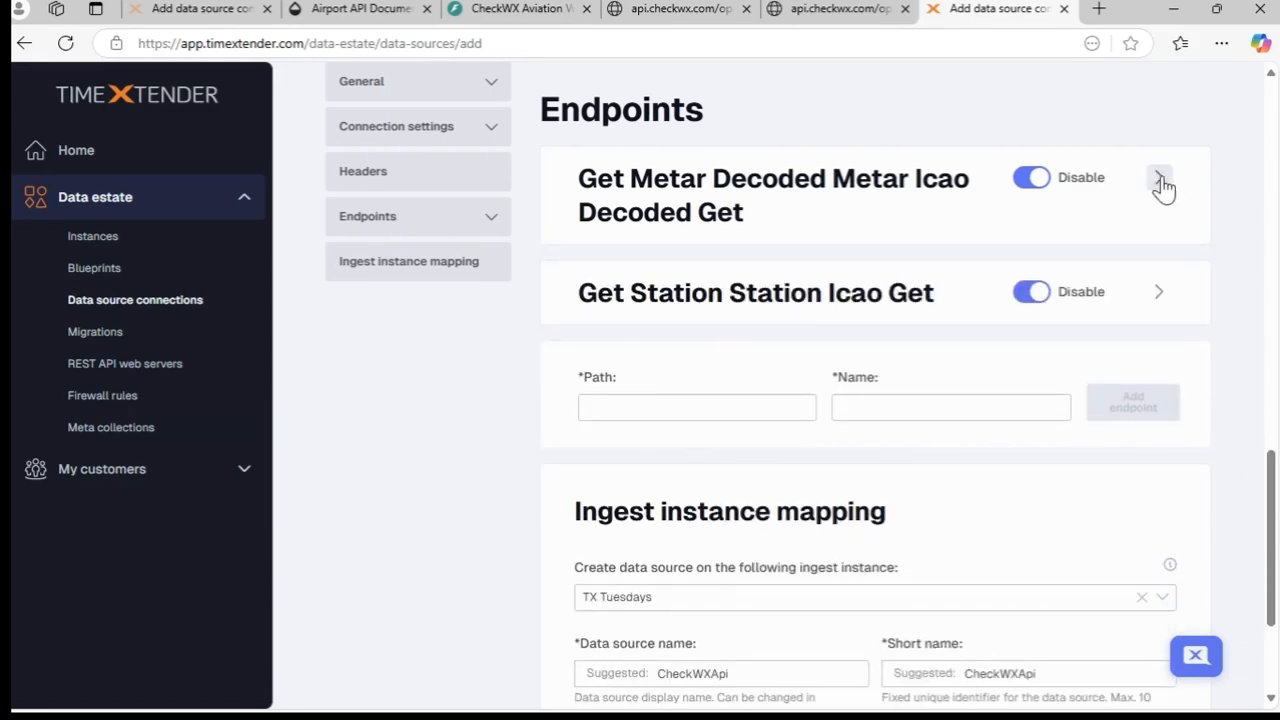
- Give the Get Station Station Icao Get endpoint dynamic values from an Endpoint query, pasting the same union-all query of airport codes as icao
click(1159, 295)
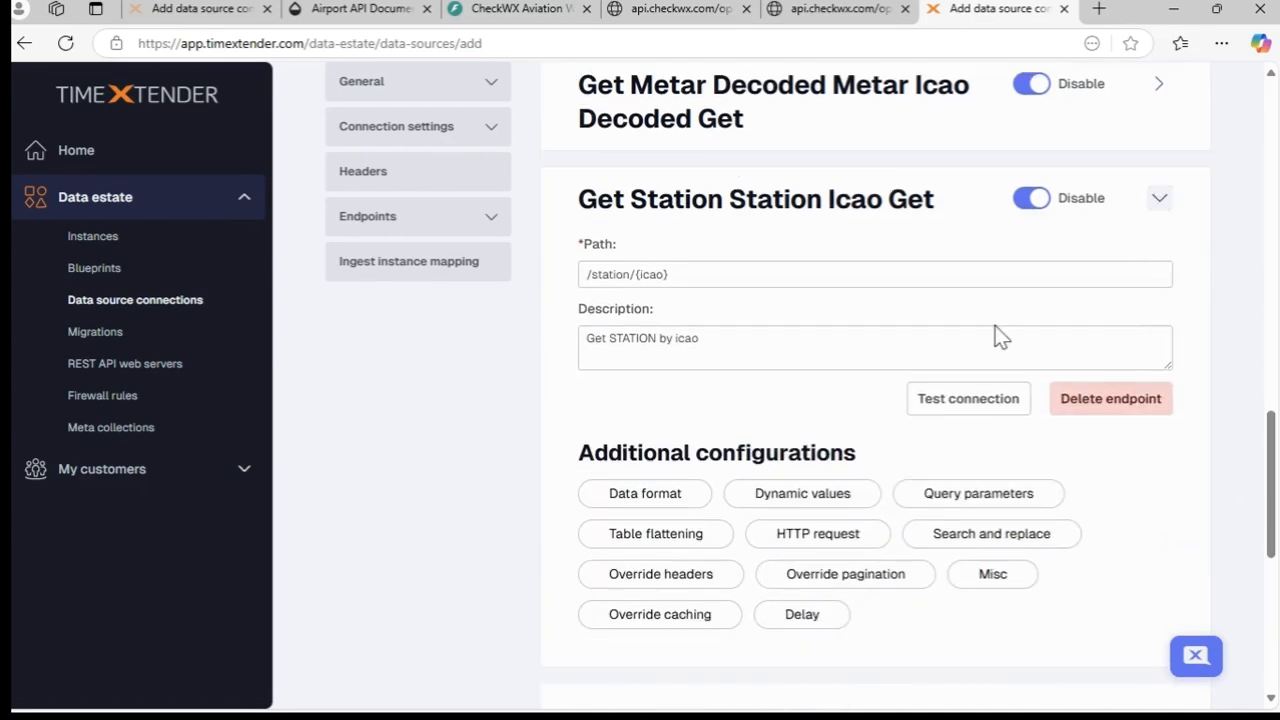
click(840, 500)
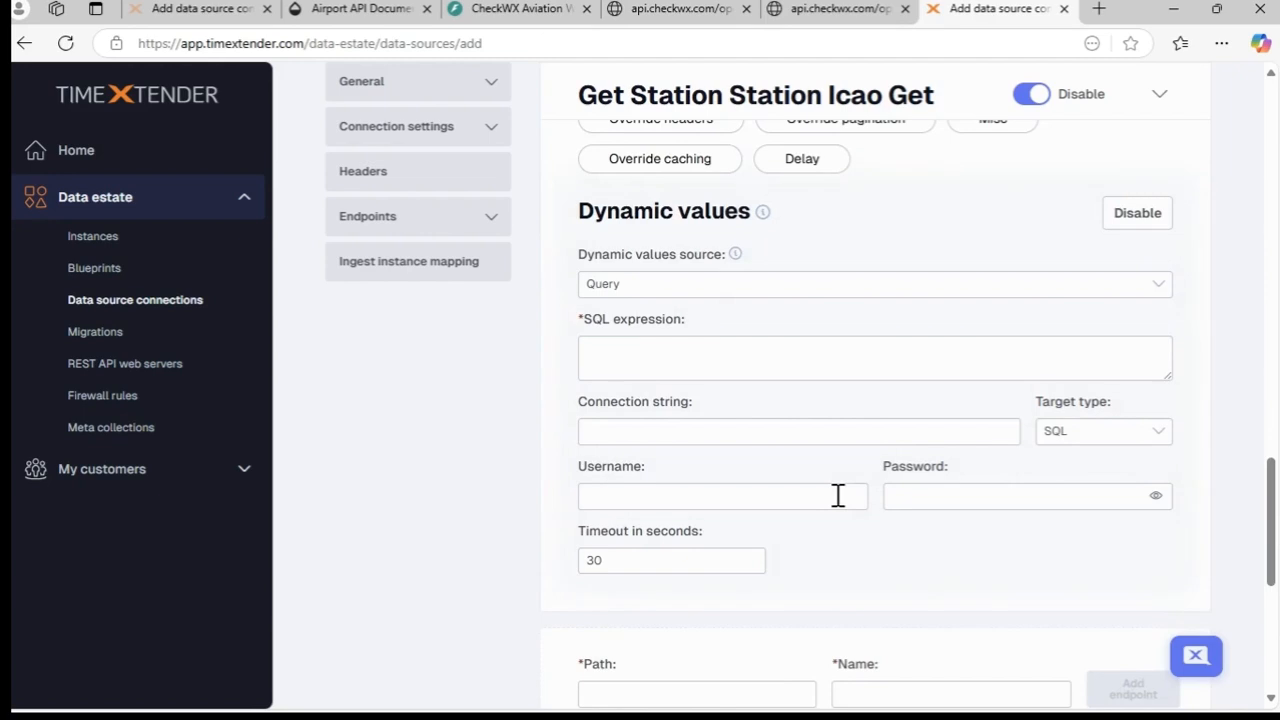
click(798, 298)
click(783, 386)
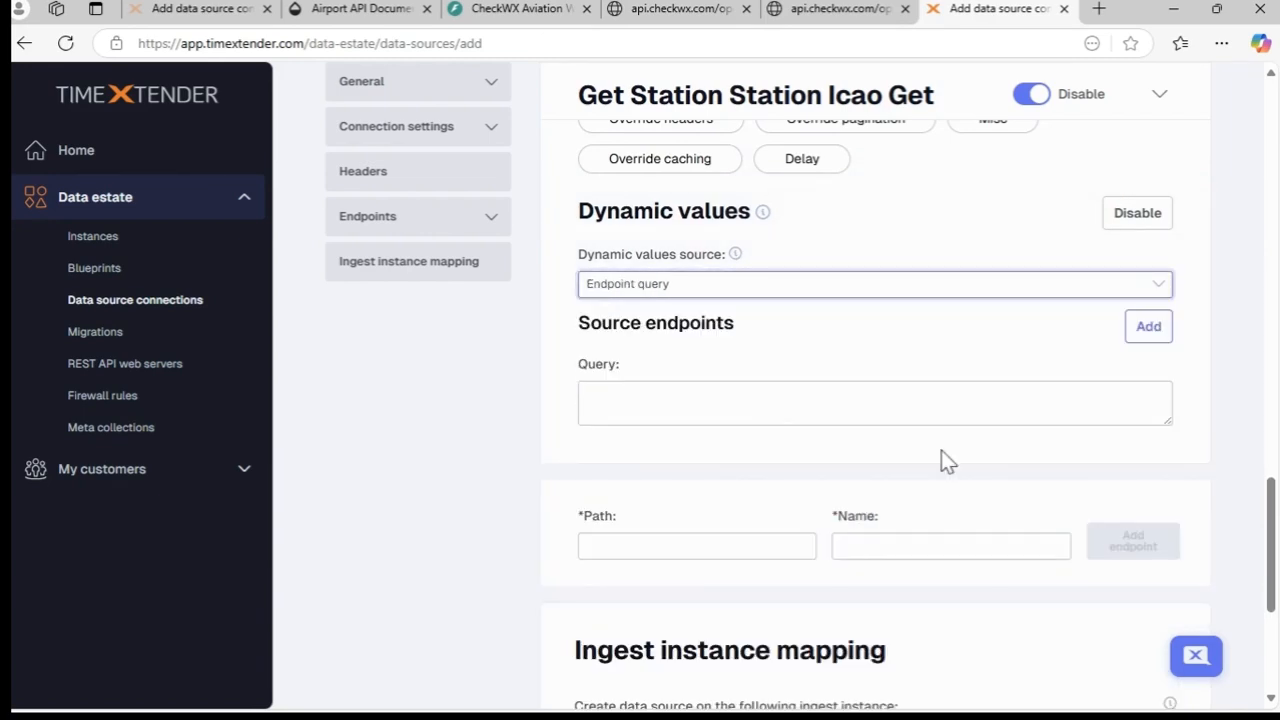
drag(1166, 420, 1128, 660)
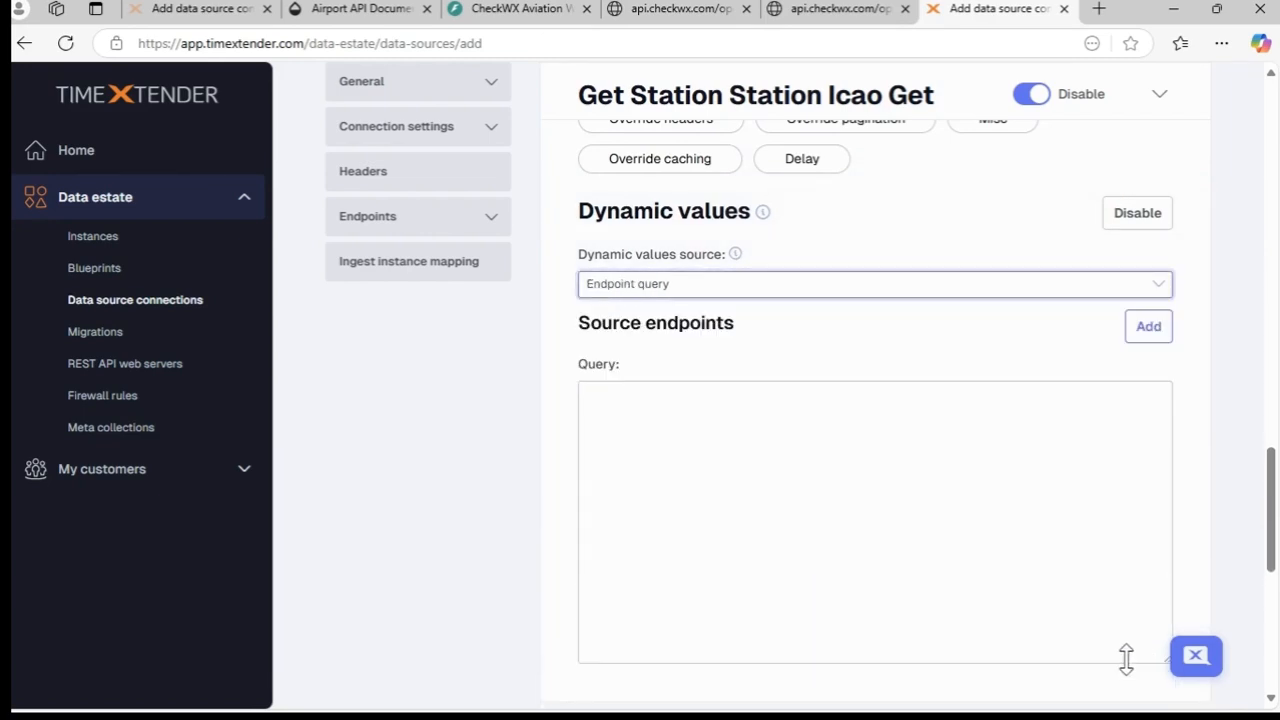
click(705, 413)
key(ctrl+v)
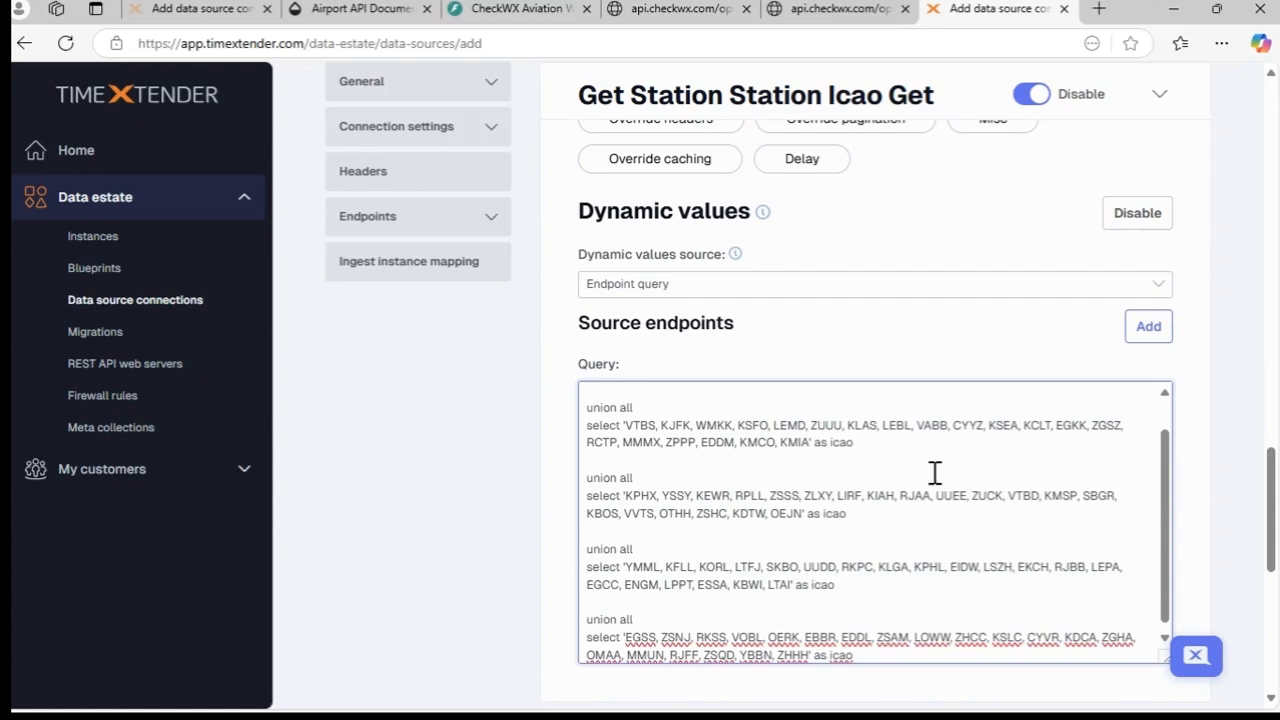
scroll(936, 472, up, 1)
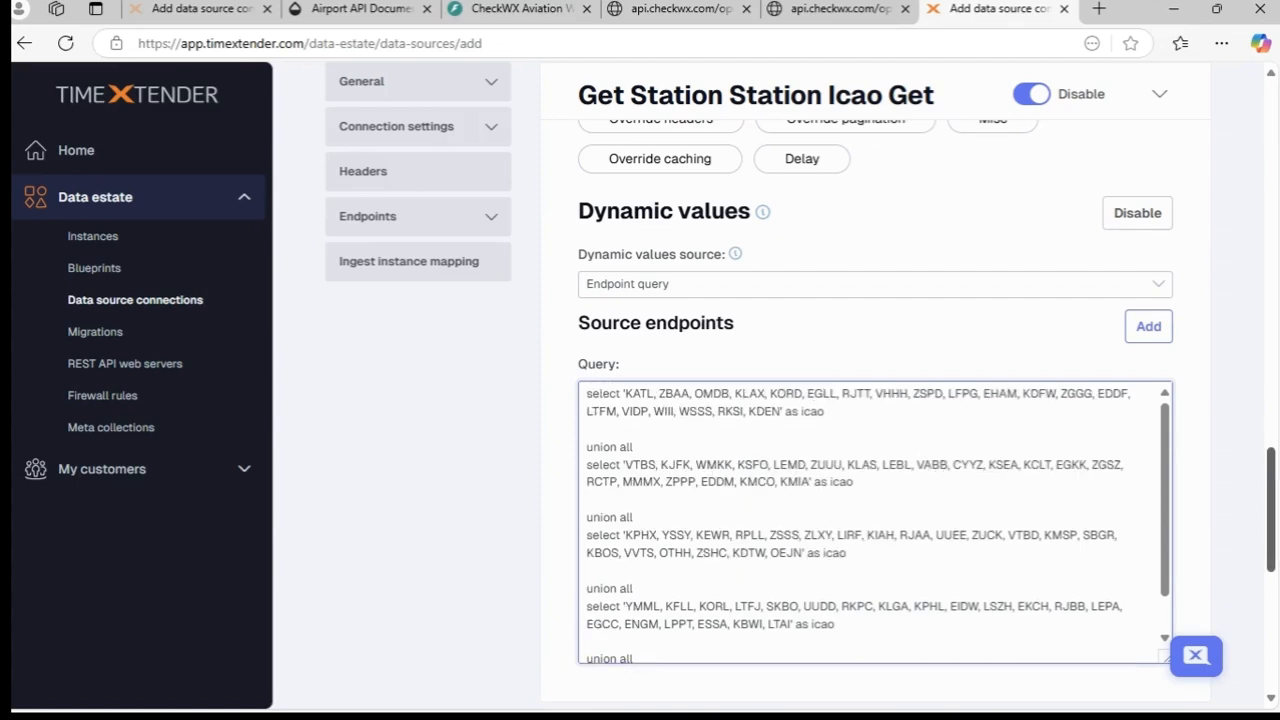
- Test the station endpoint's connection and add the CheckWXApi data source connection
drag(1272, 488, 1273, 432)
click(966, 185)
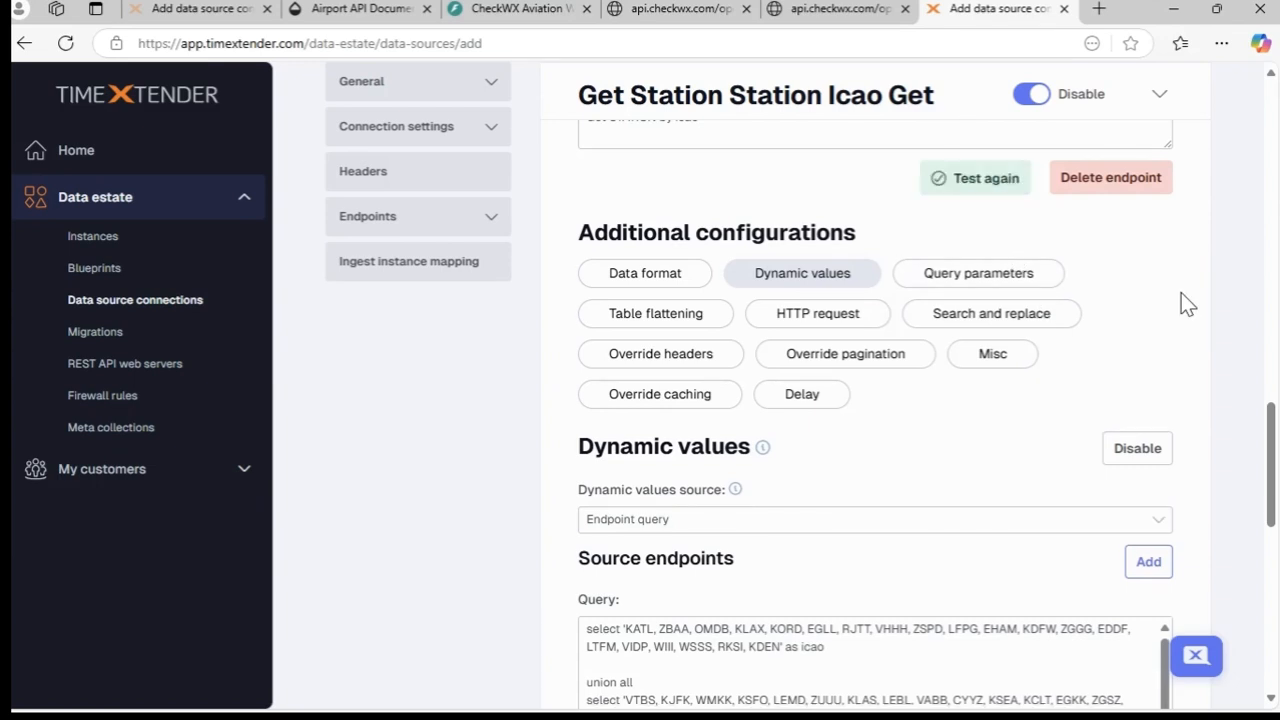
drag(1268, 434, 1276, 650)
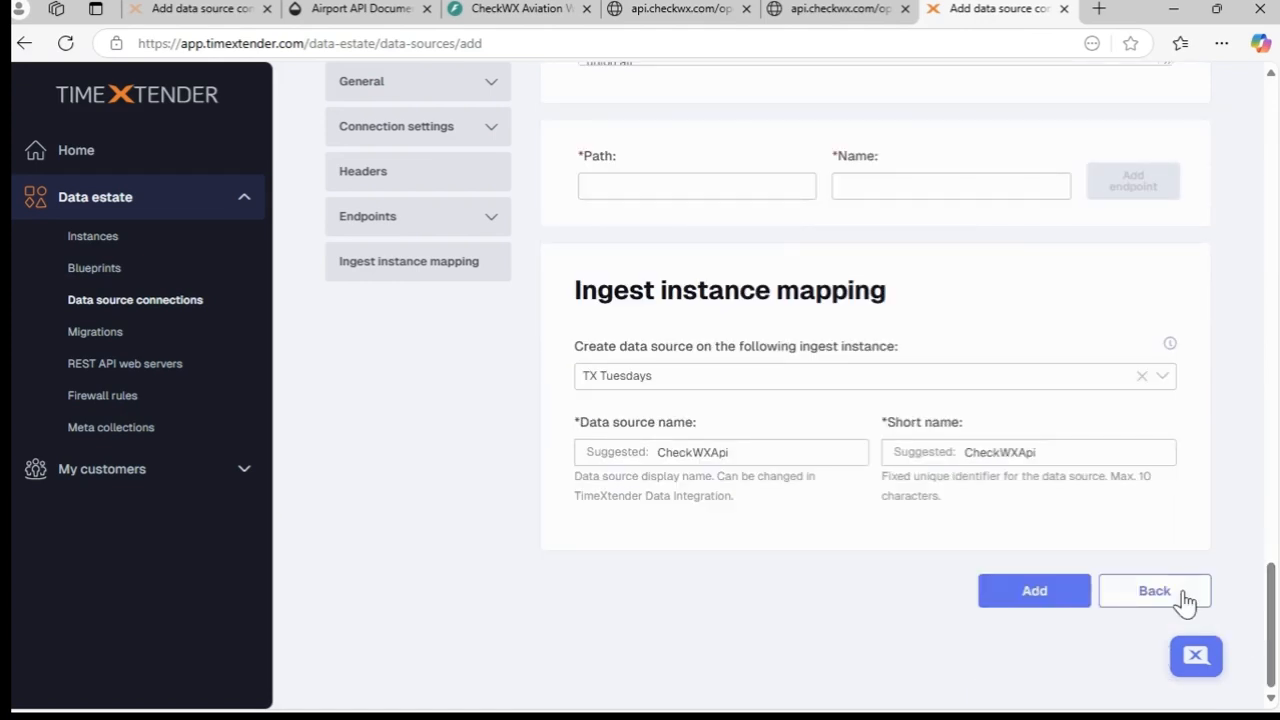
click(1036, 591)
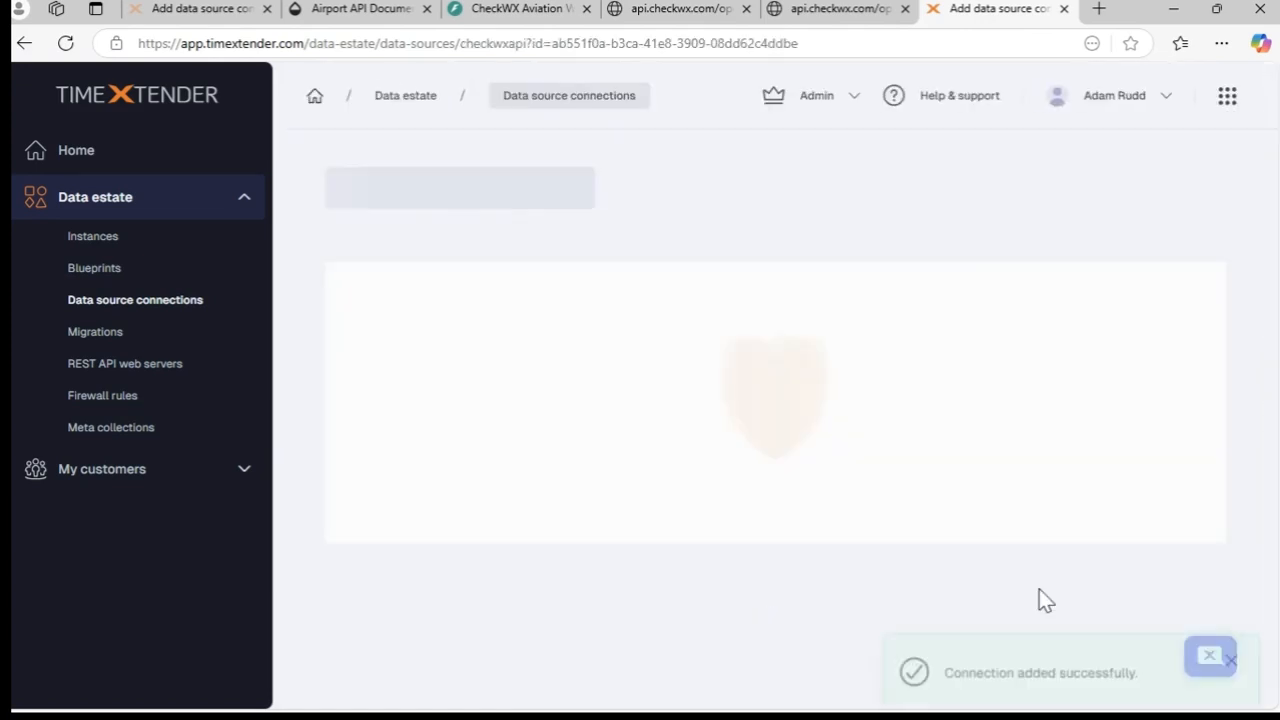
- Switch to TimeXtender Data Integration, refresh it and import the CheckWXApi metadata, declining the offered synchronization
click(1174, 12)
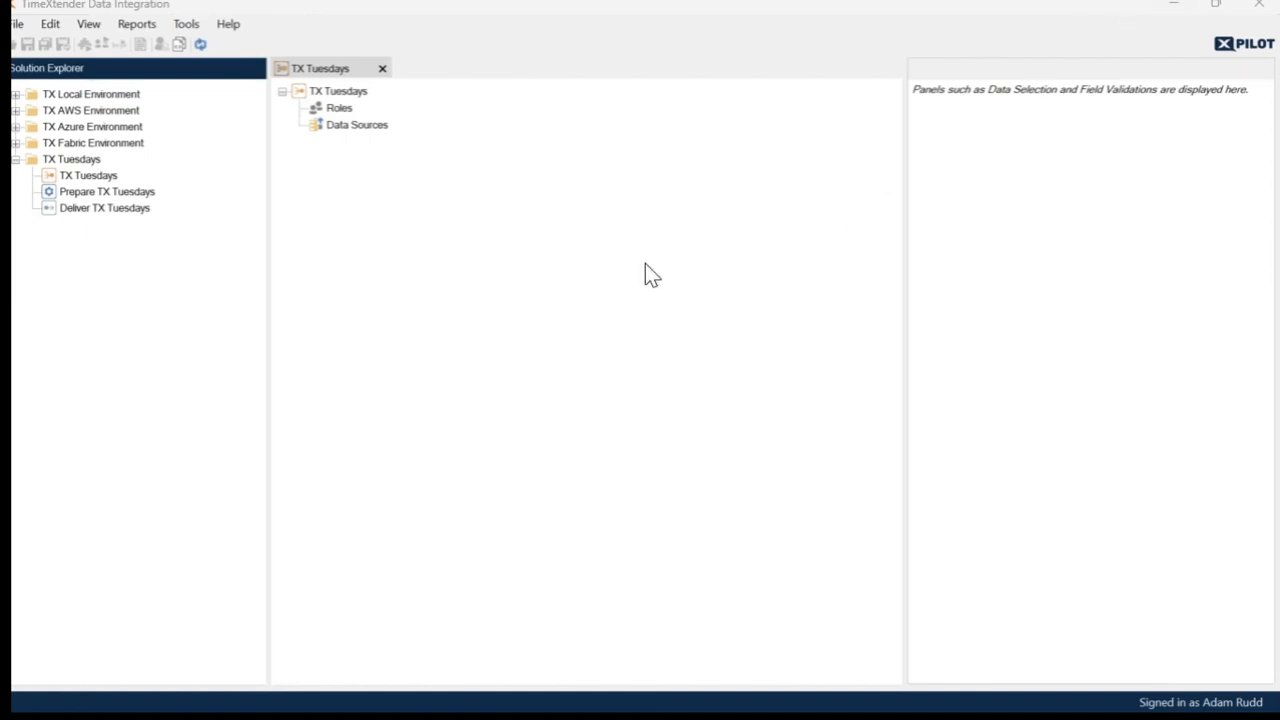
click(200, 46)
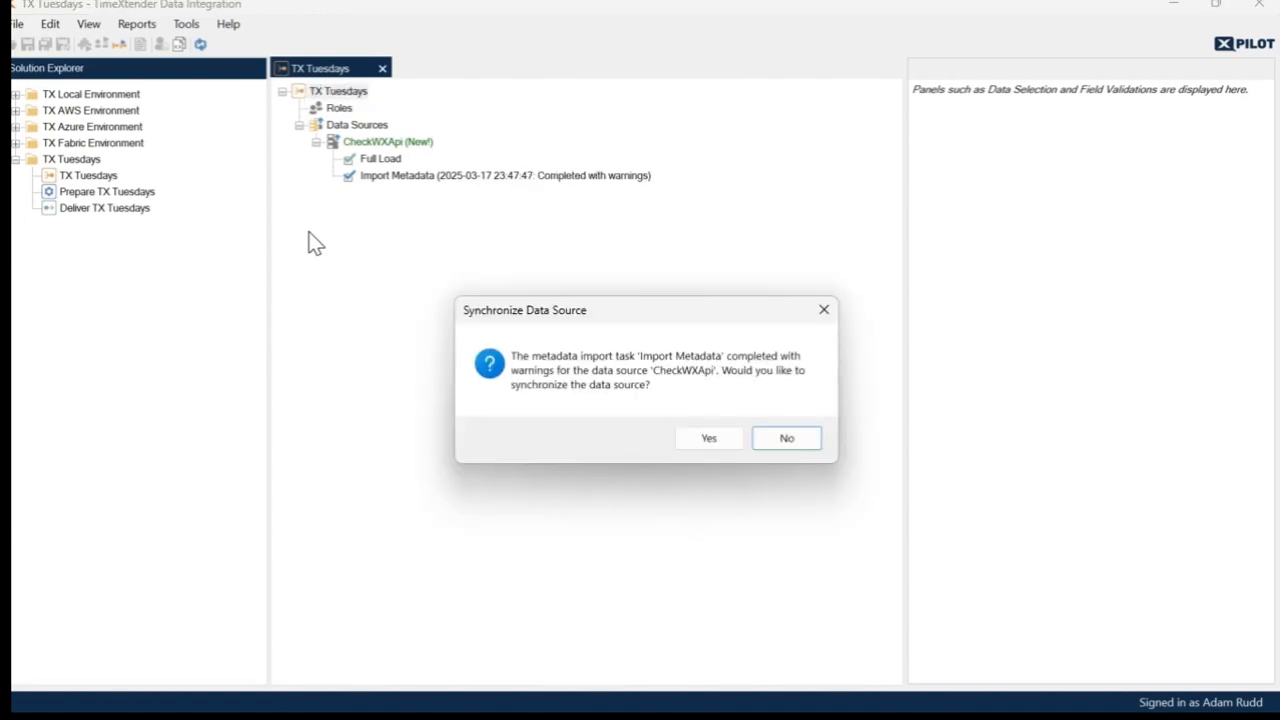
key(Return)
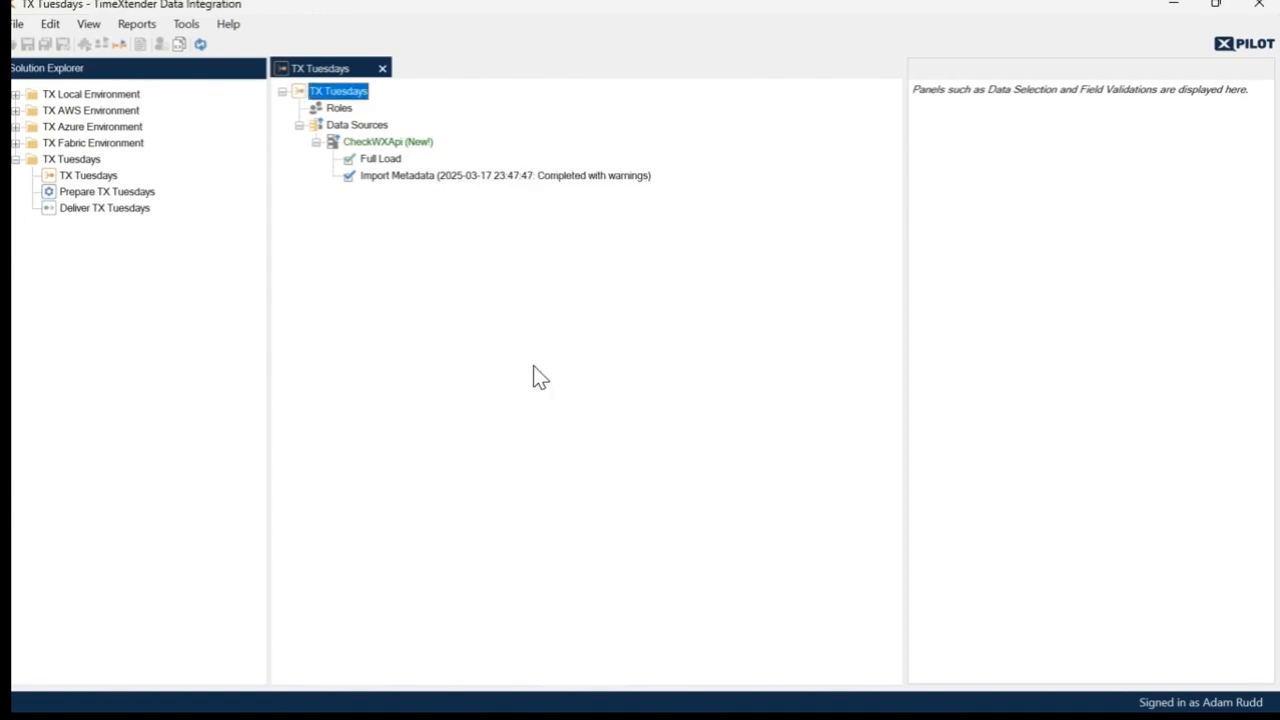
- Review the Import Metadata task's warnings in its execution log and close the log
click(412, 176)
right_click(414, 180)
click(468, 262)
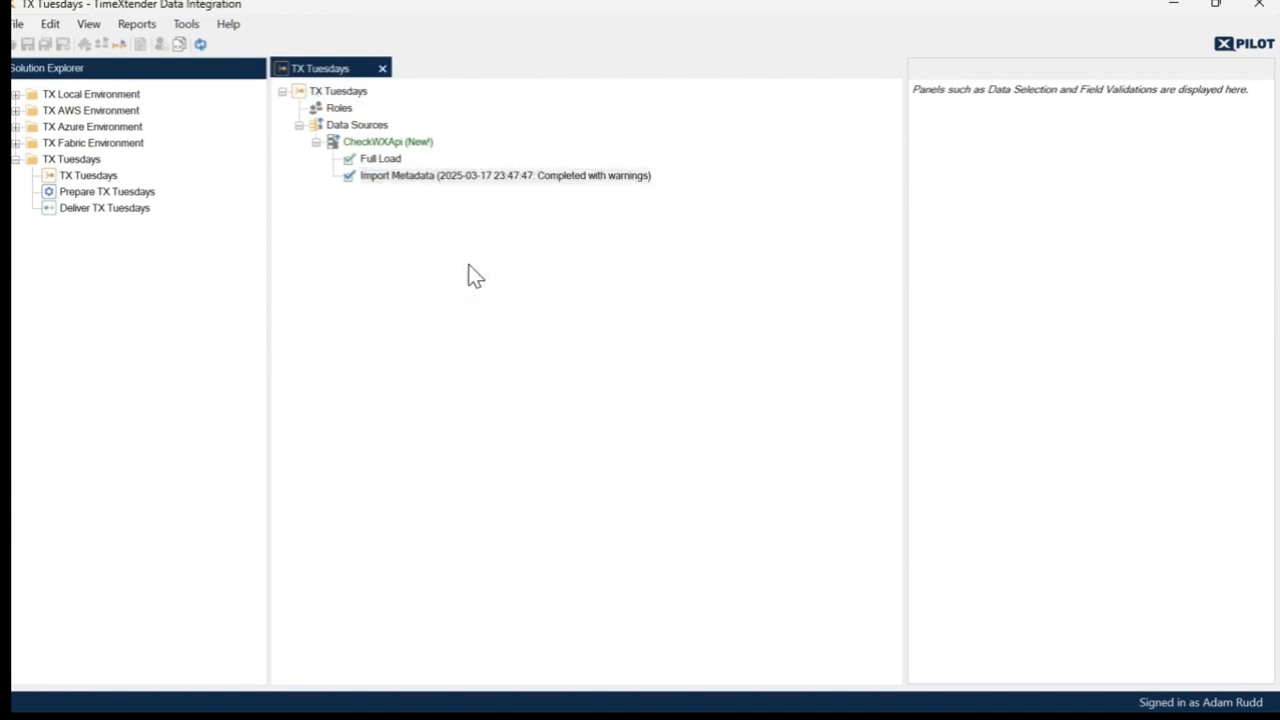
drag(1055, 377, 1172, 390)
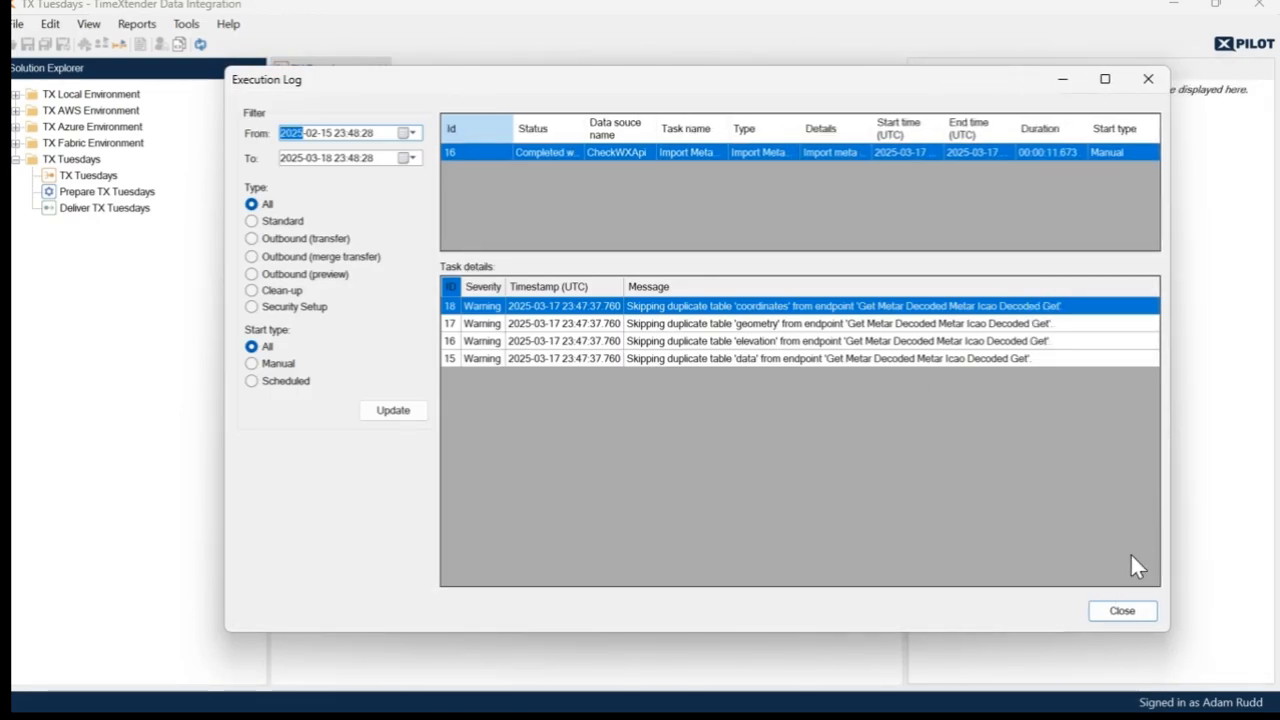
click(1125, 612)
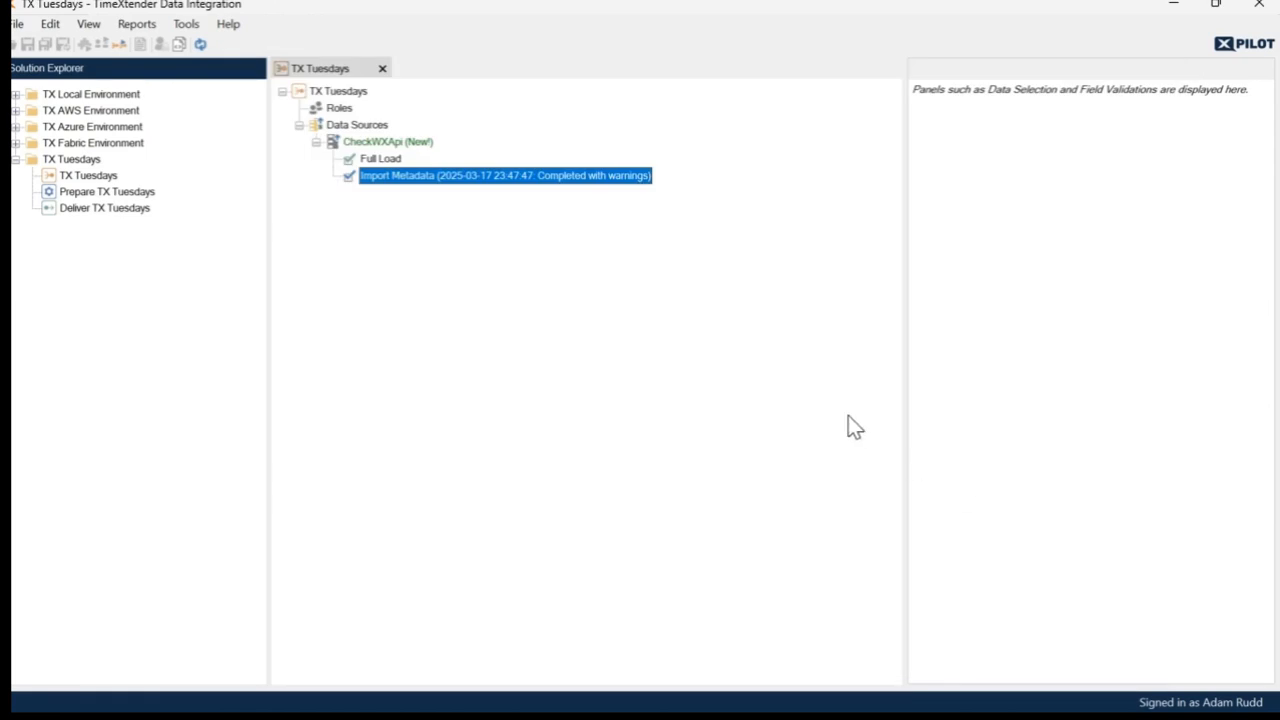
- Synchronize the CheckWXApi metadata in the Metadata Manager and commit all REST tables
click(378, 141)
right_click(380, 141)
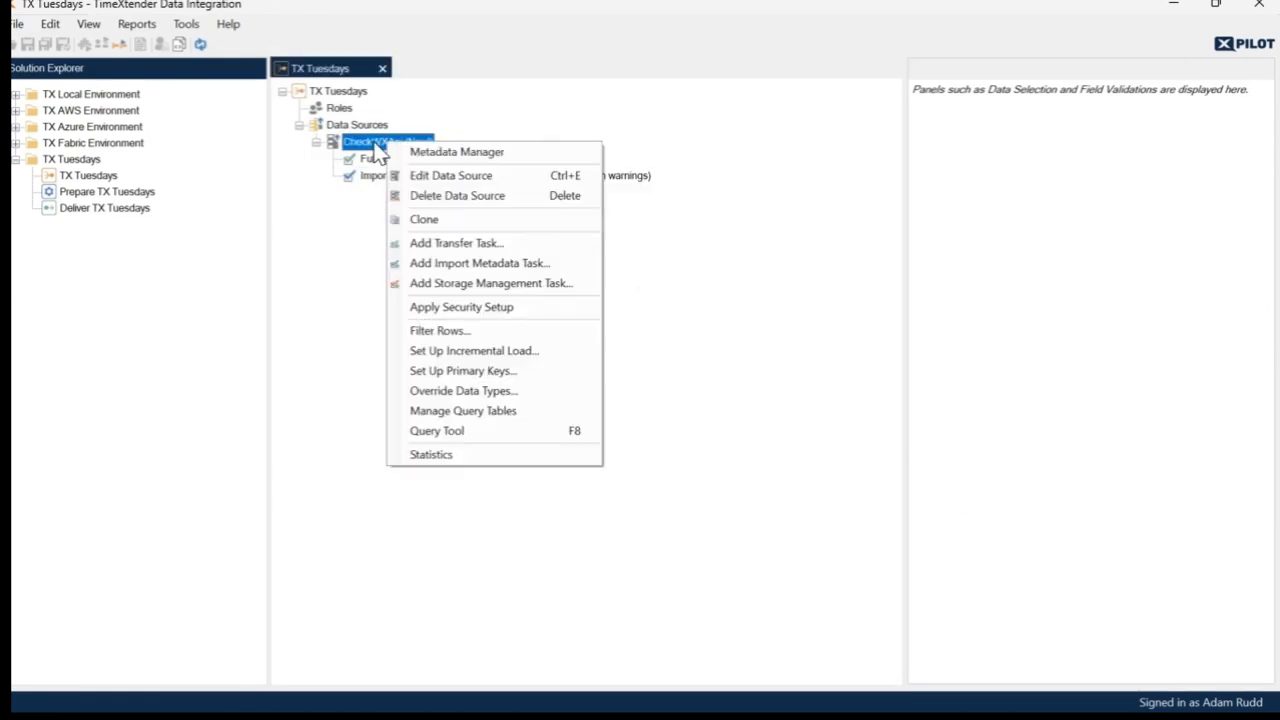
click(440, 152)
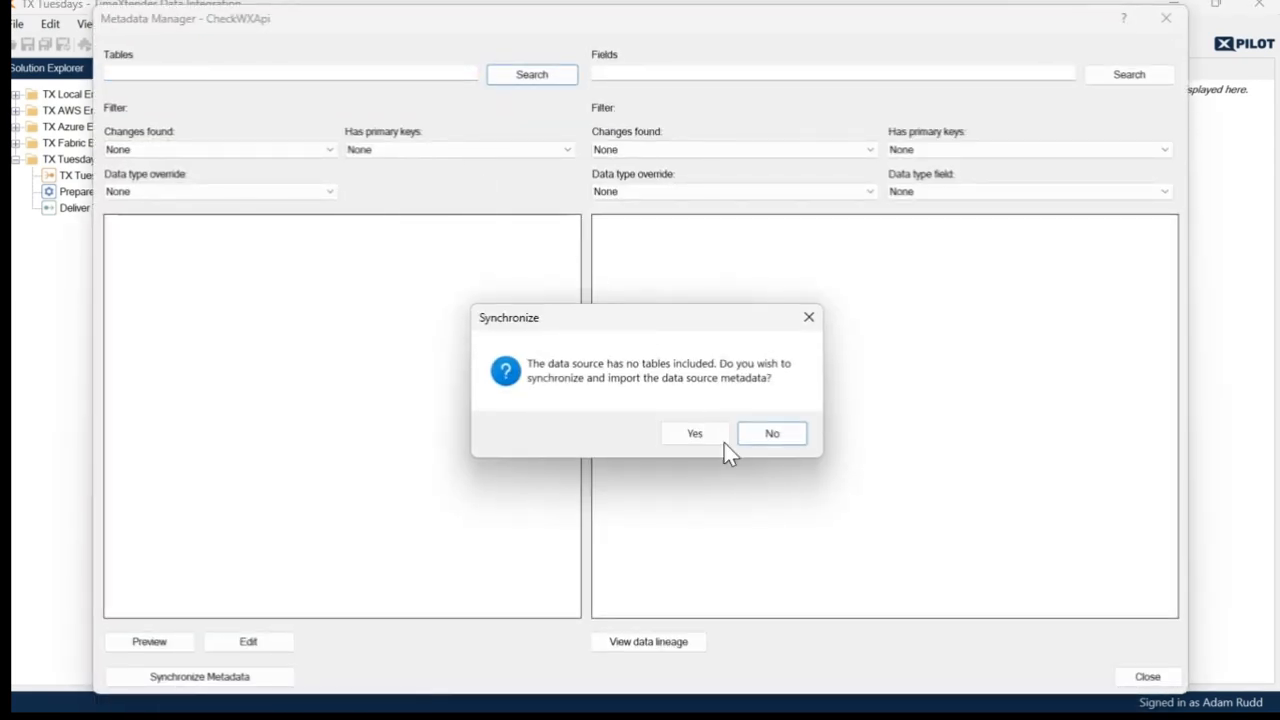
click(721, 434)
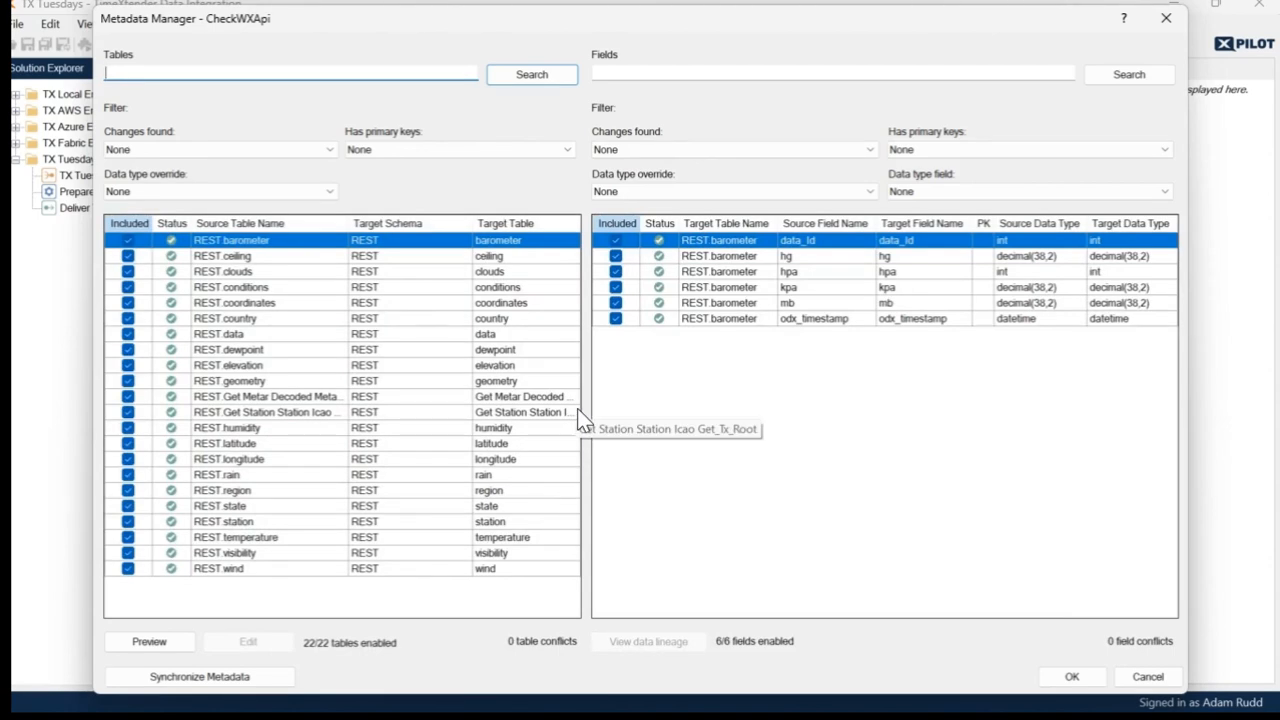
click(1078, 677)
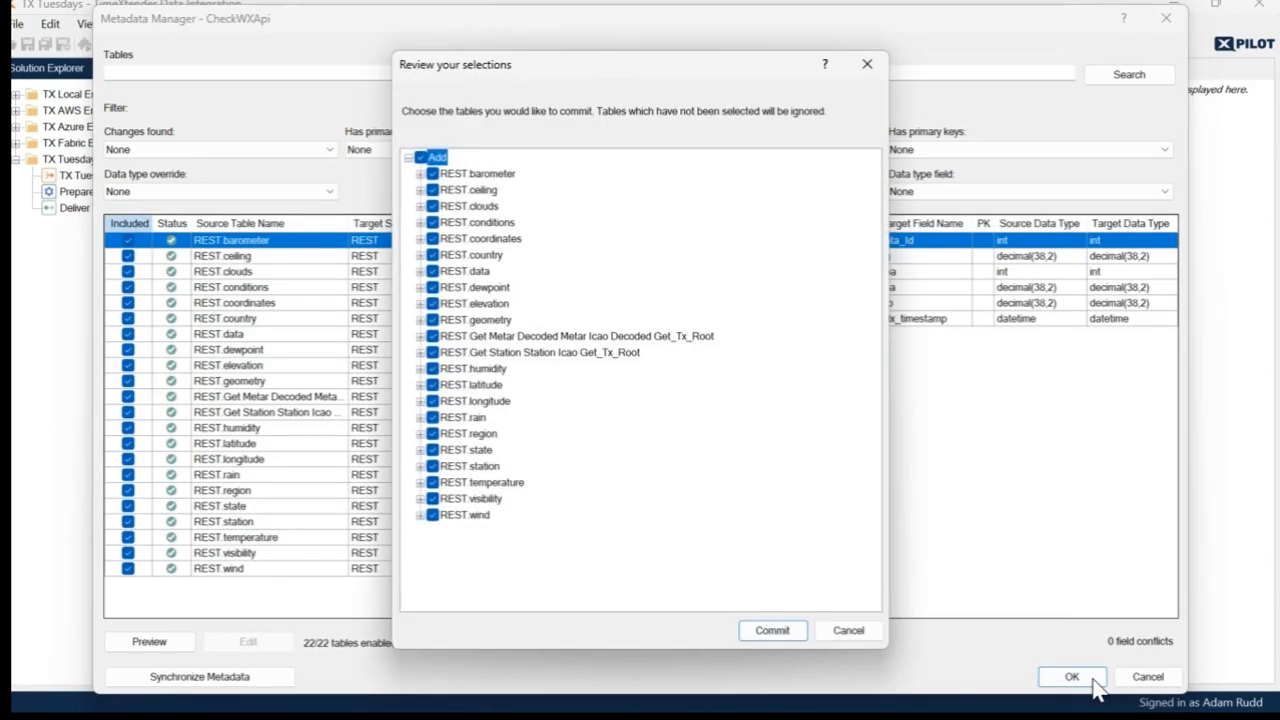
click(772, 630)
click(634, 442)
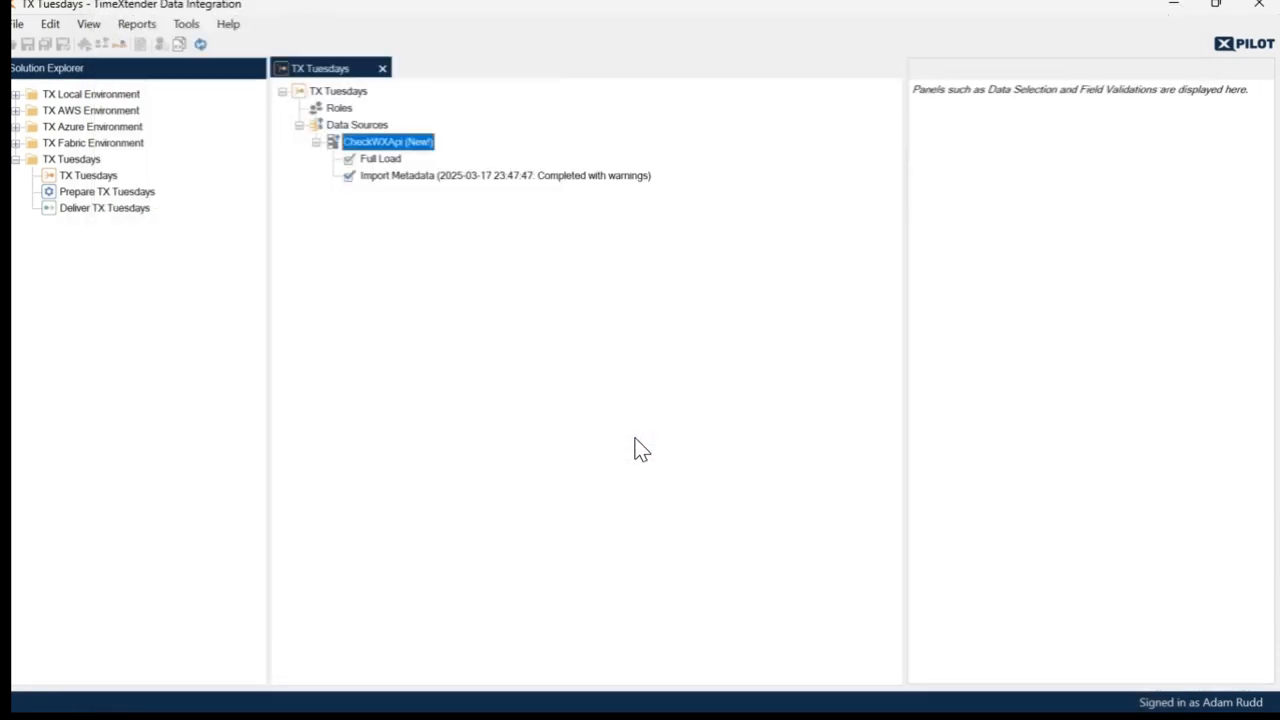
- Execute the Full Load task of the CheckWXApi data source
right_click(378, 160)
click(437, 213)
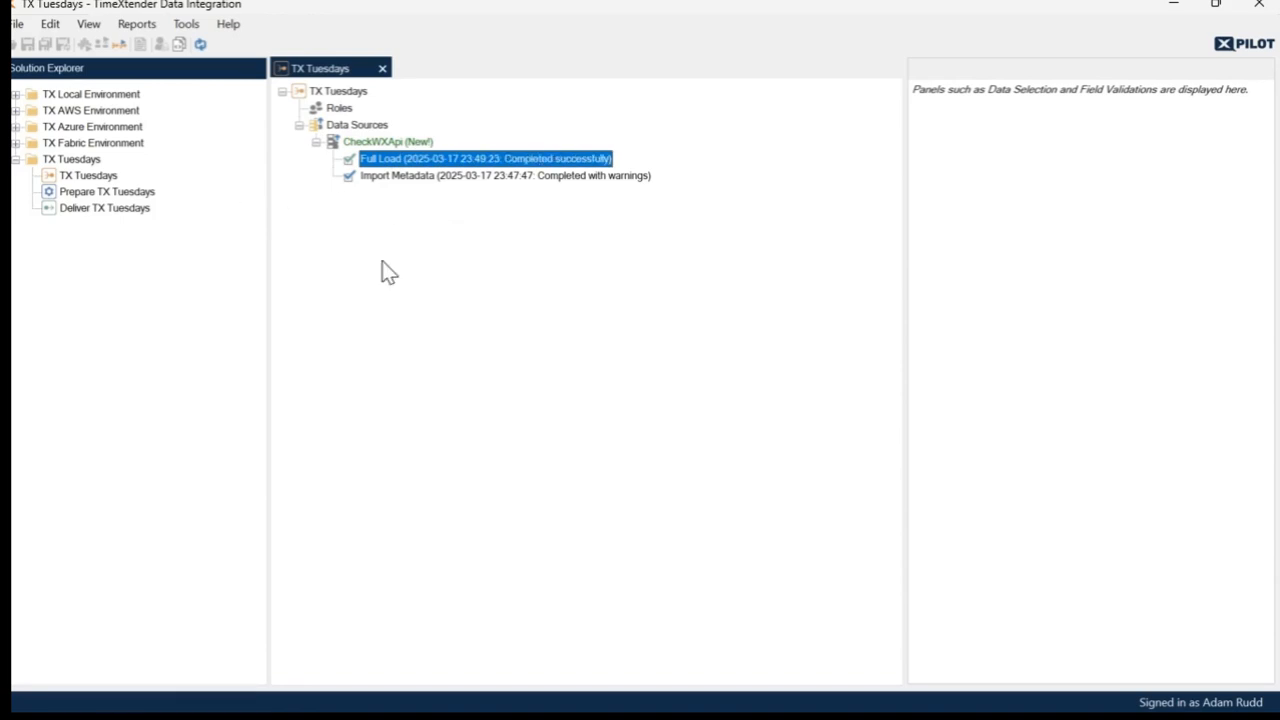
- List the CheckWXApi tables of the TX Tuesdays ingest instance and preview the data of REST.barometer
right_click(95, 179)
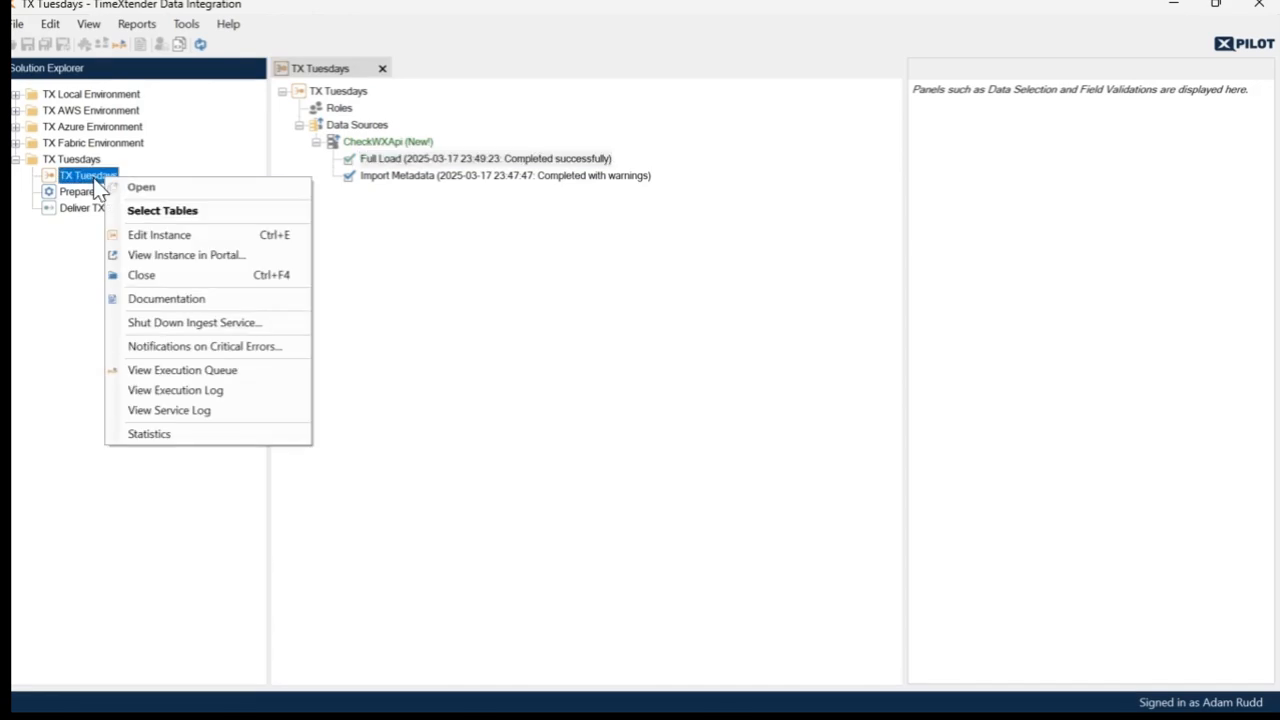
click(163, 211)
click(836, 254)
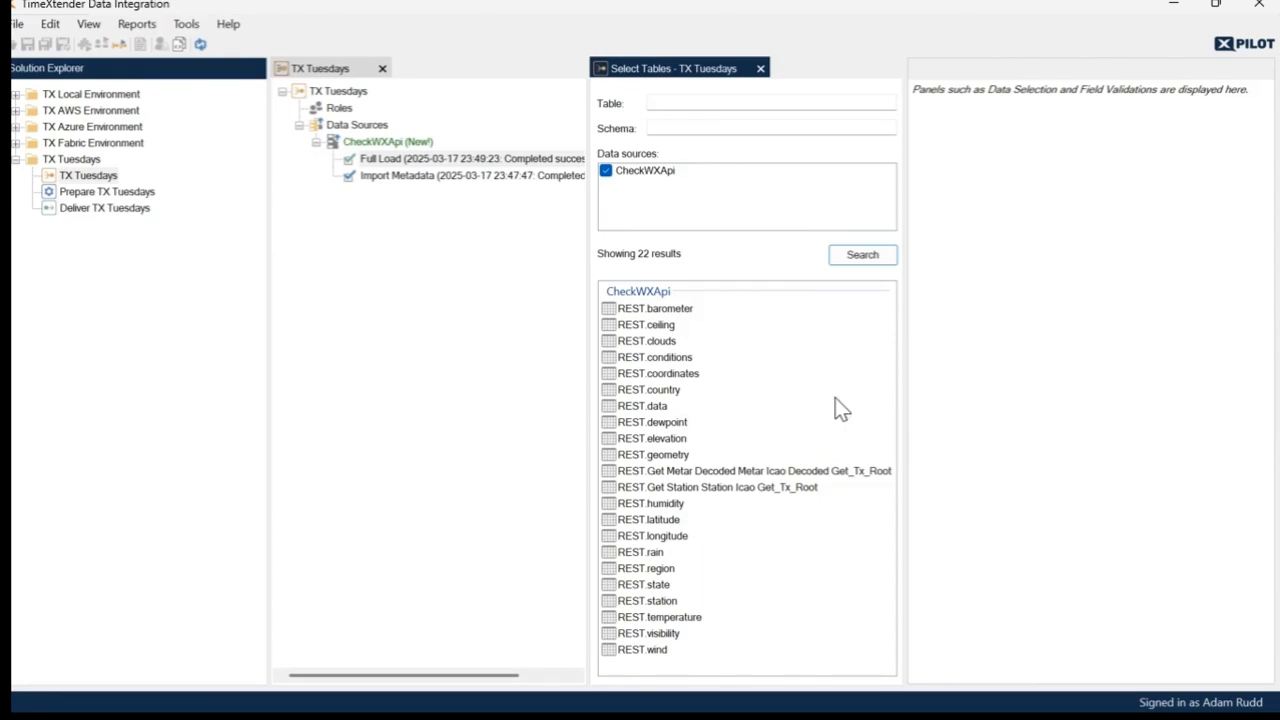
click(680, 312)
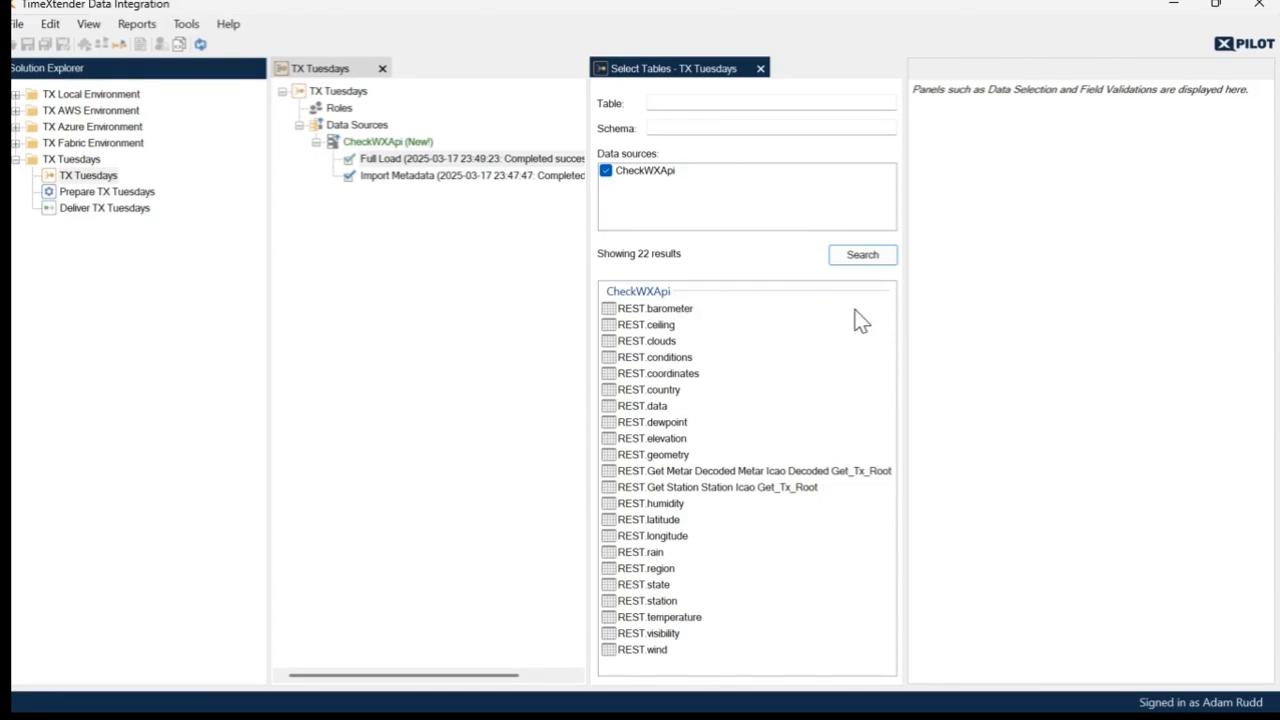
click(960, 217)
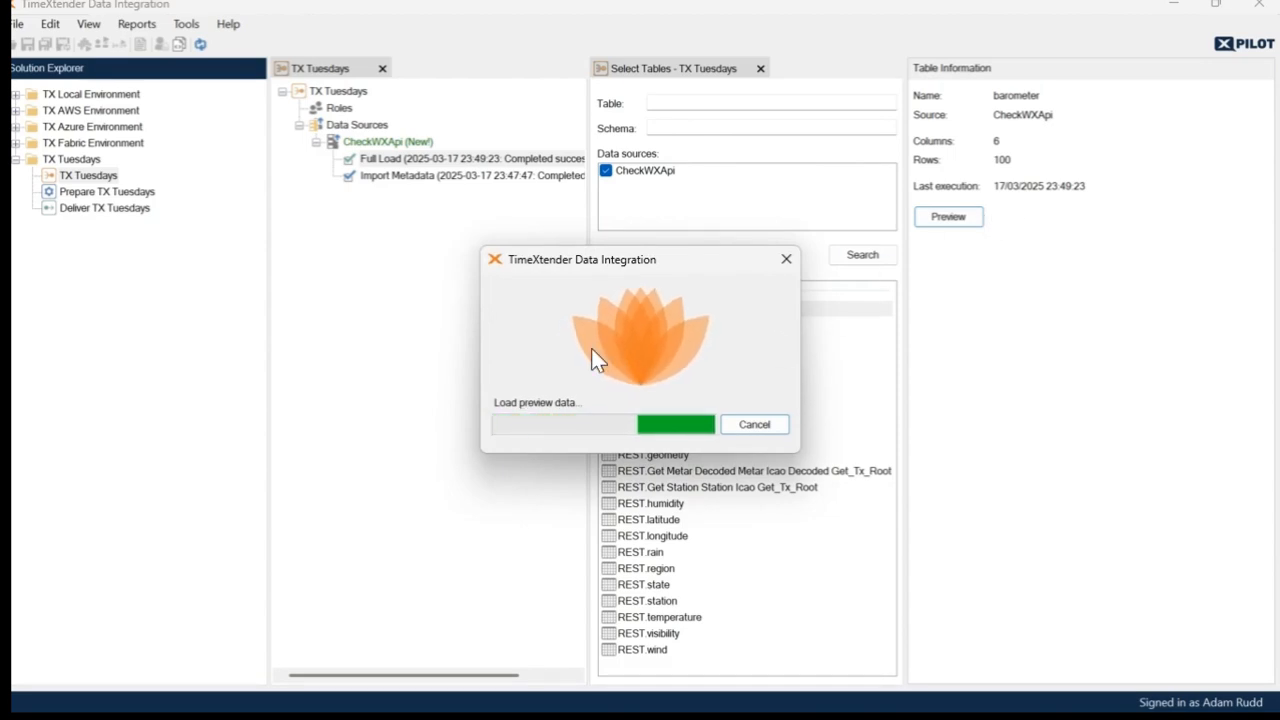
click(181, 44)
drag(182, 48, 182, 52)
click(490, 272)
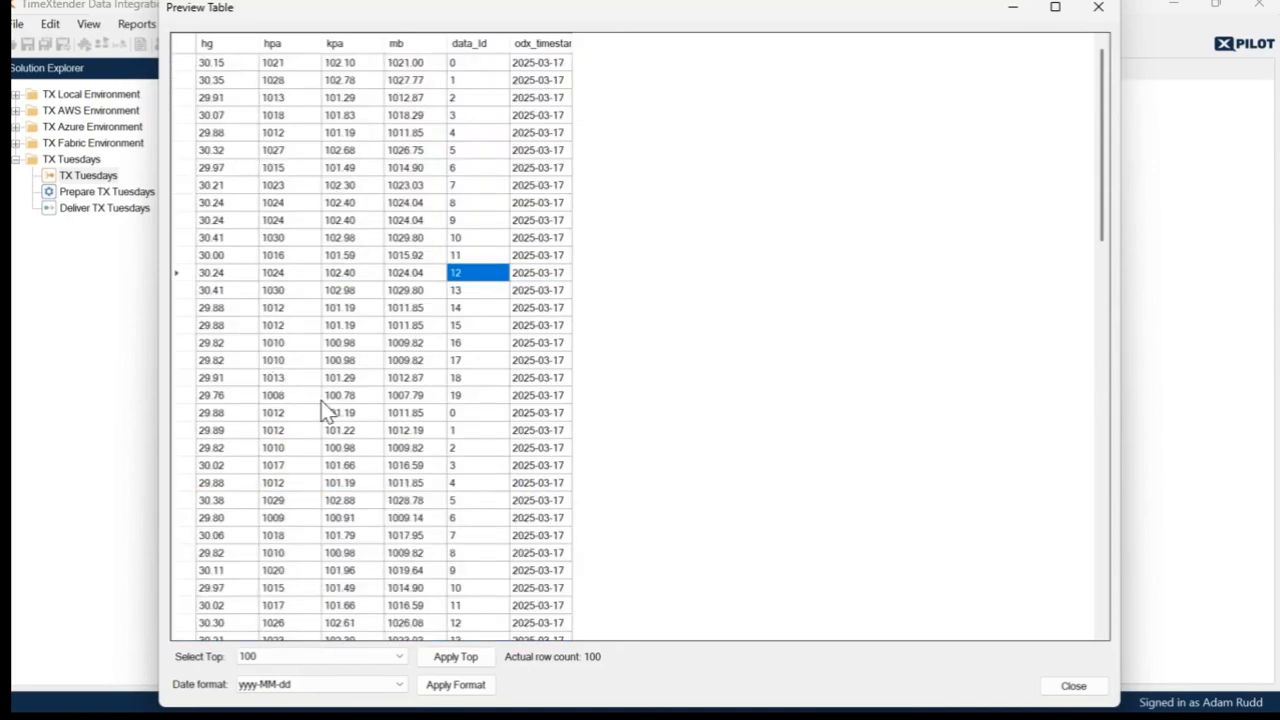
- Close the table preview and, in the TimeXtender portal, open the CheckWXApi connection's Get Metar Decoded endpoint for editing
click(1093, 686)
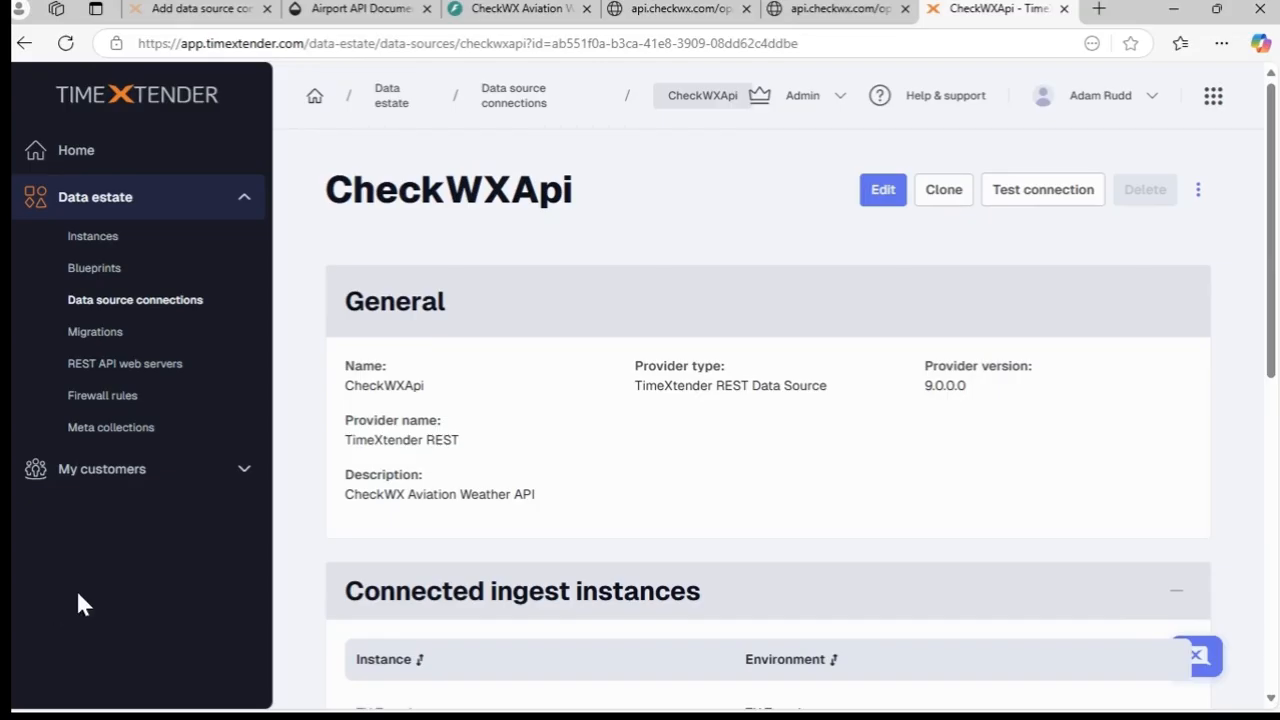
click(892, 196)
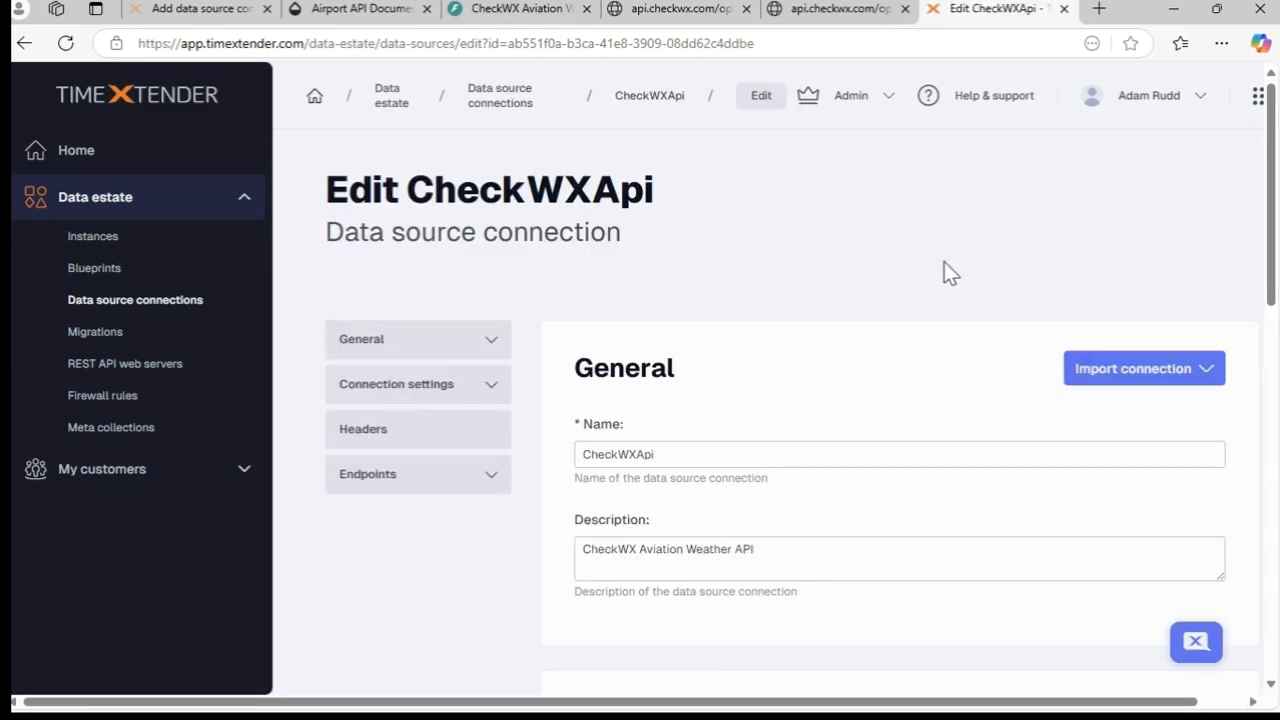
scroll(950, 272, down, 7)
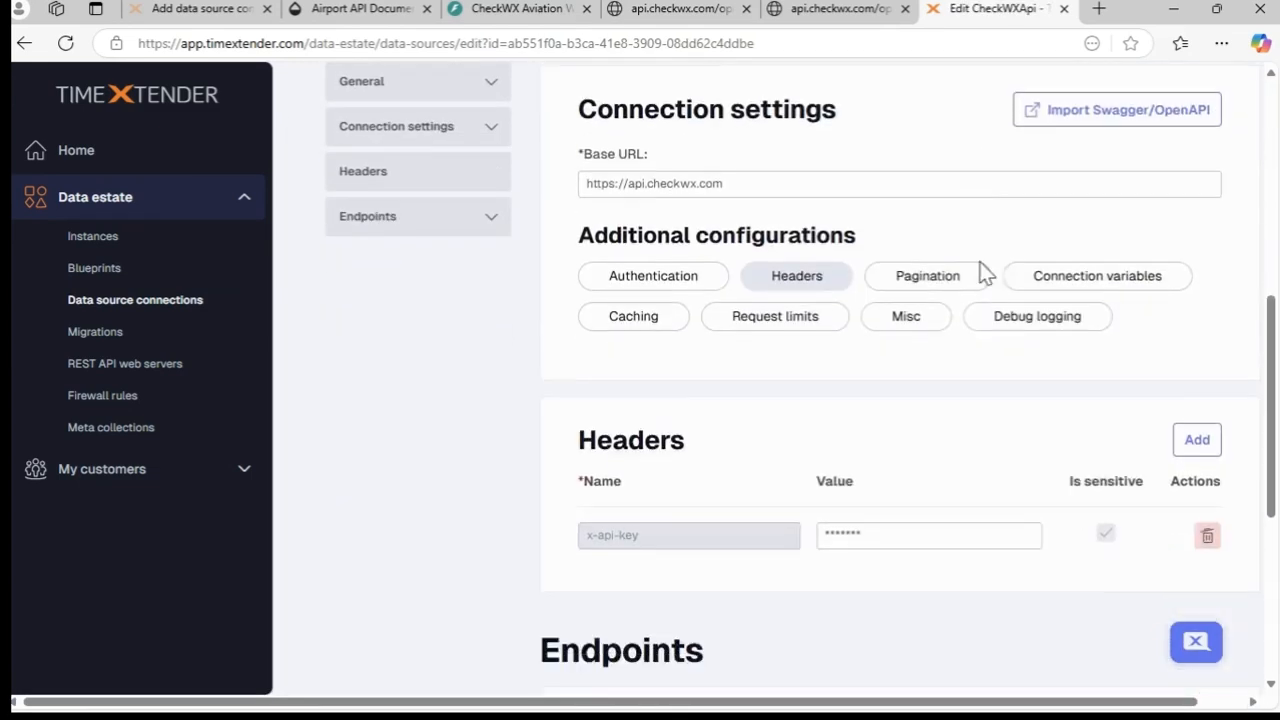
scroll(1034, 280, down, 3)
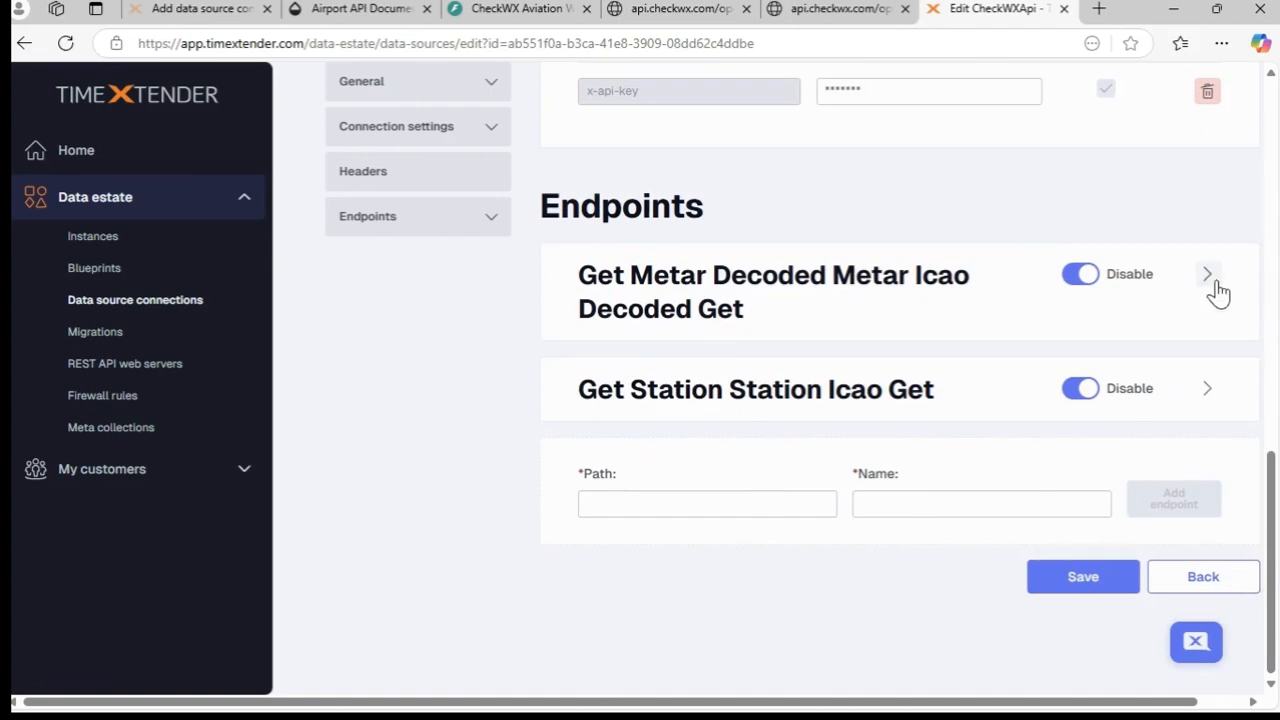
click(1208, 276)
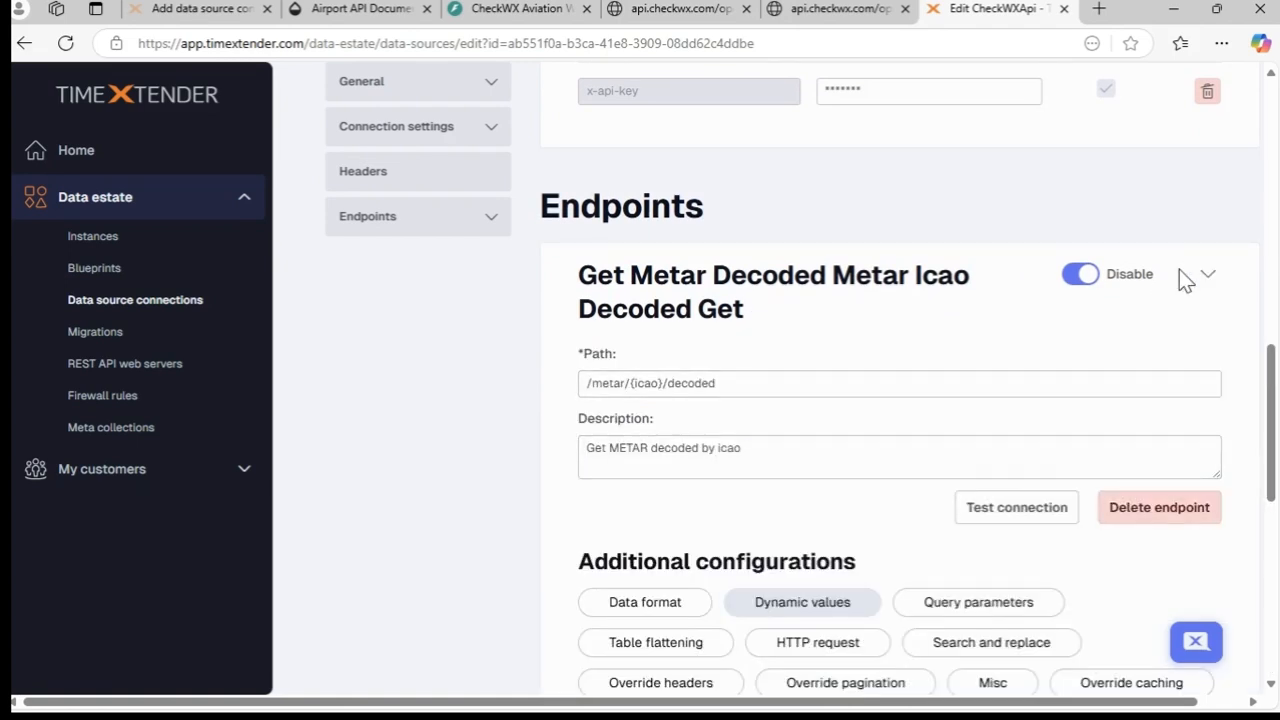
scroll(1180, 278, down, 4)
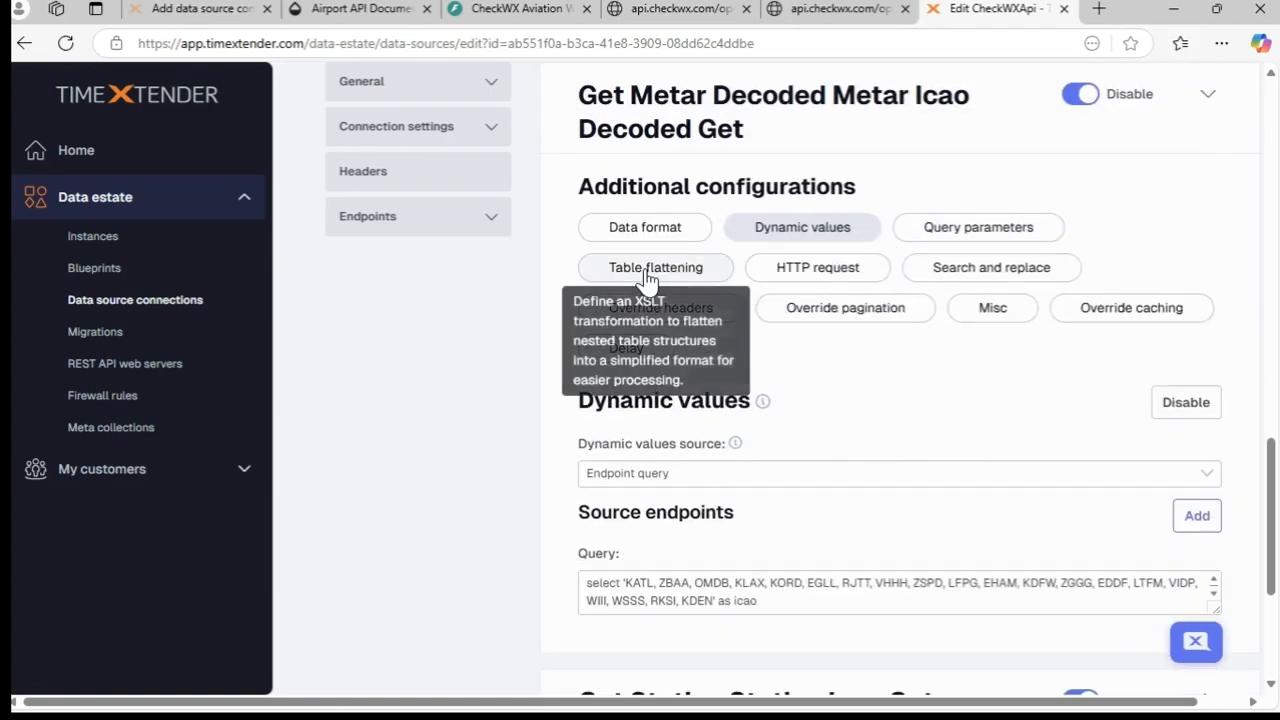
- Add table flattening to the Get Metar Decoded endpoint, listing only flattened tables, with a table named Metar
click(647, 272)
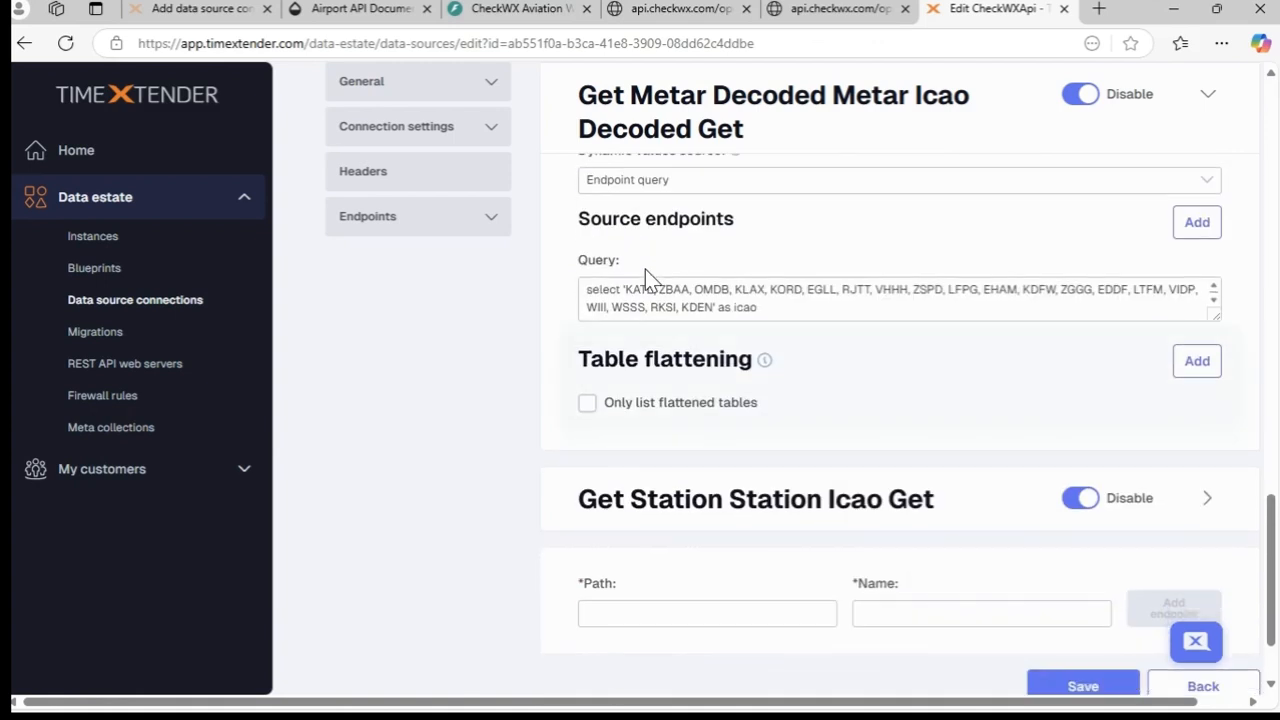
click(587, 403)
click(1201, 368)
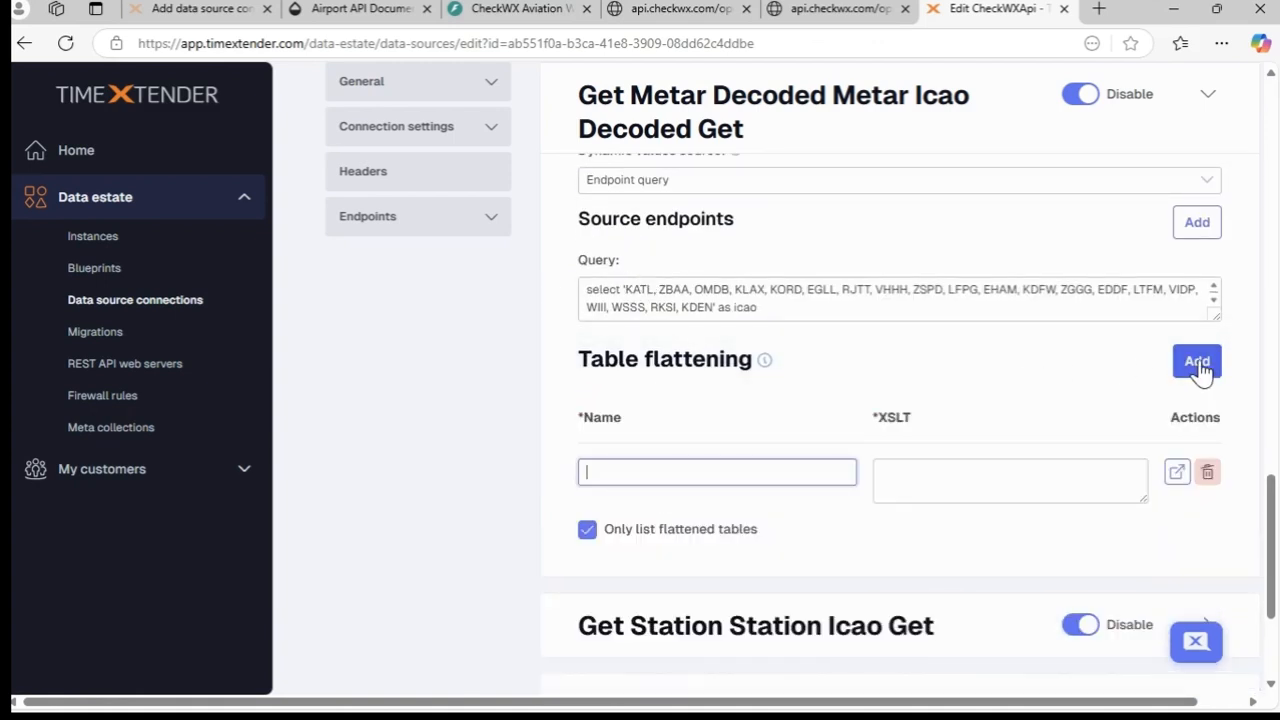
click(740, 470)
text(Metar)
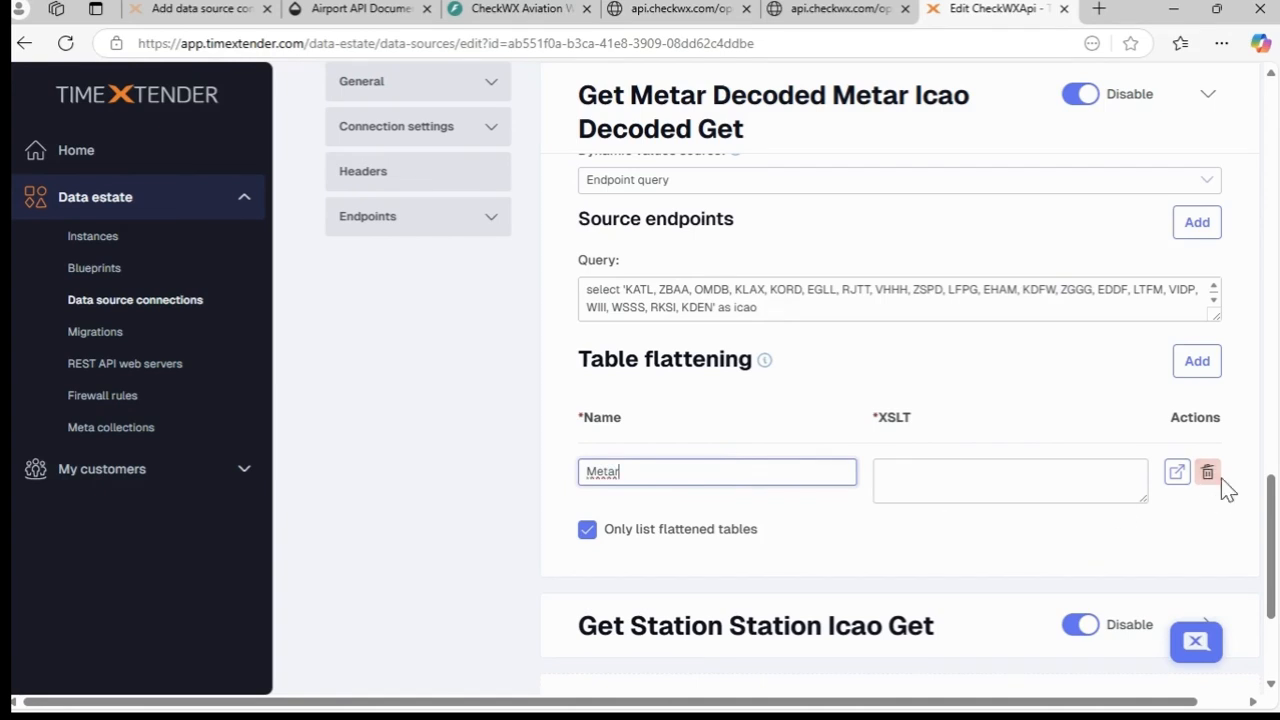
- In the Metar table builder, set the input to XML/JSON, paste the copied sample response and get its schema
click(1177, 474)
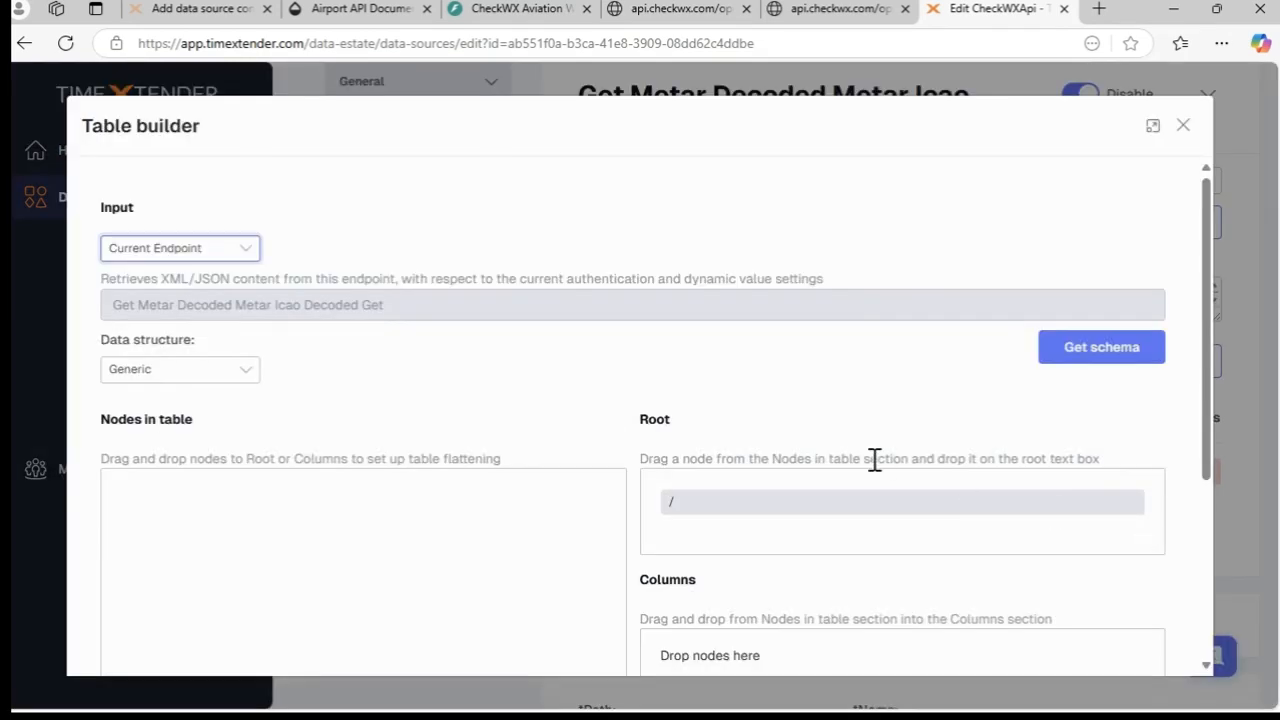
click(248, 251)
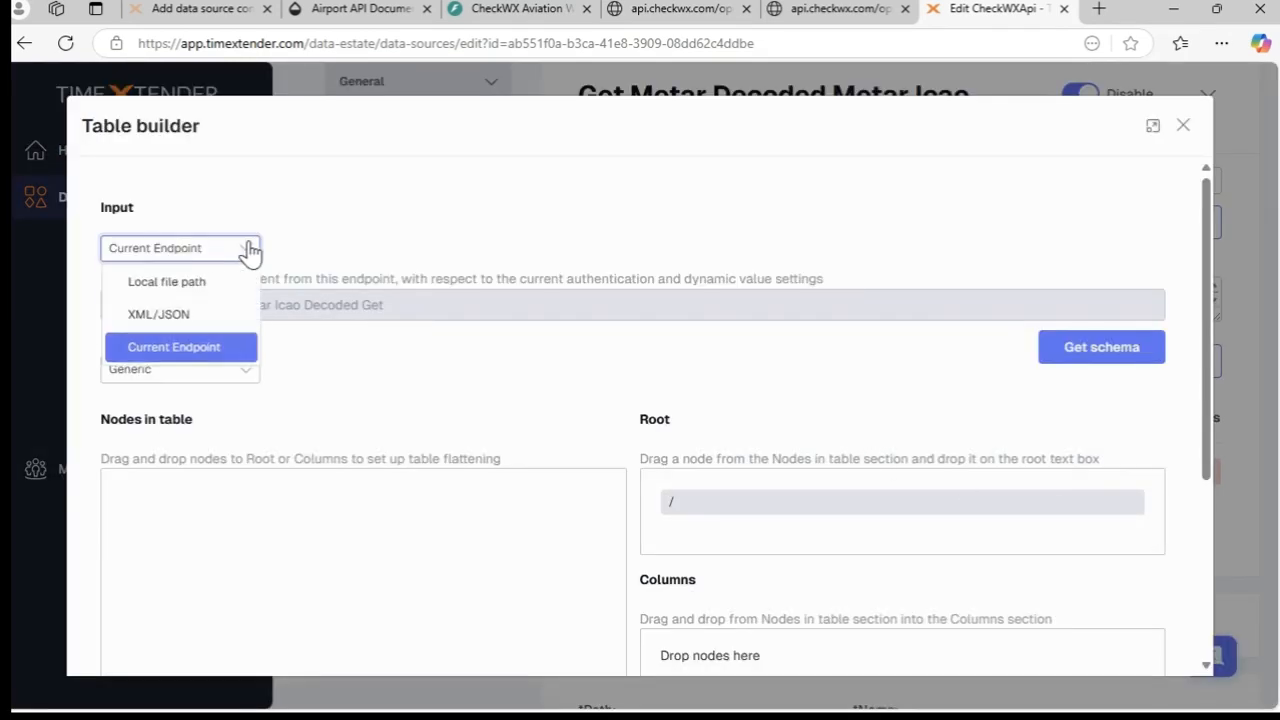
click(230, 316)
click(227, 310)
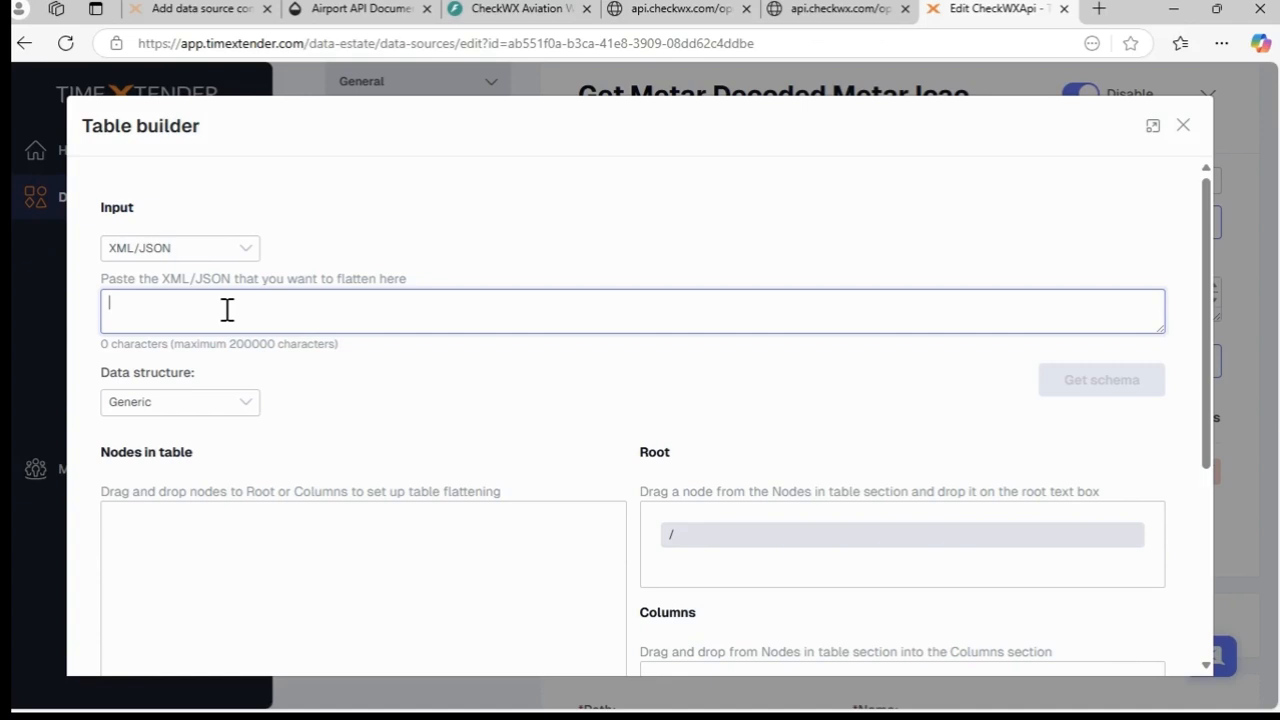
key(ctrl+v)
click(1062, 386)
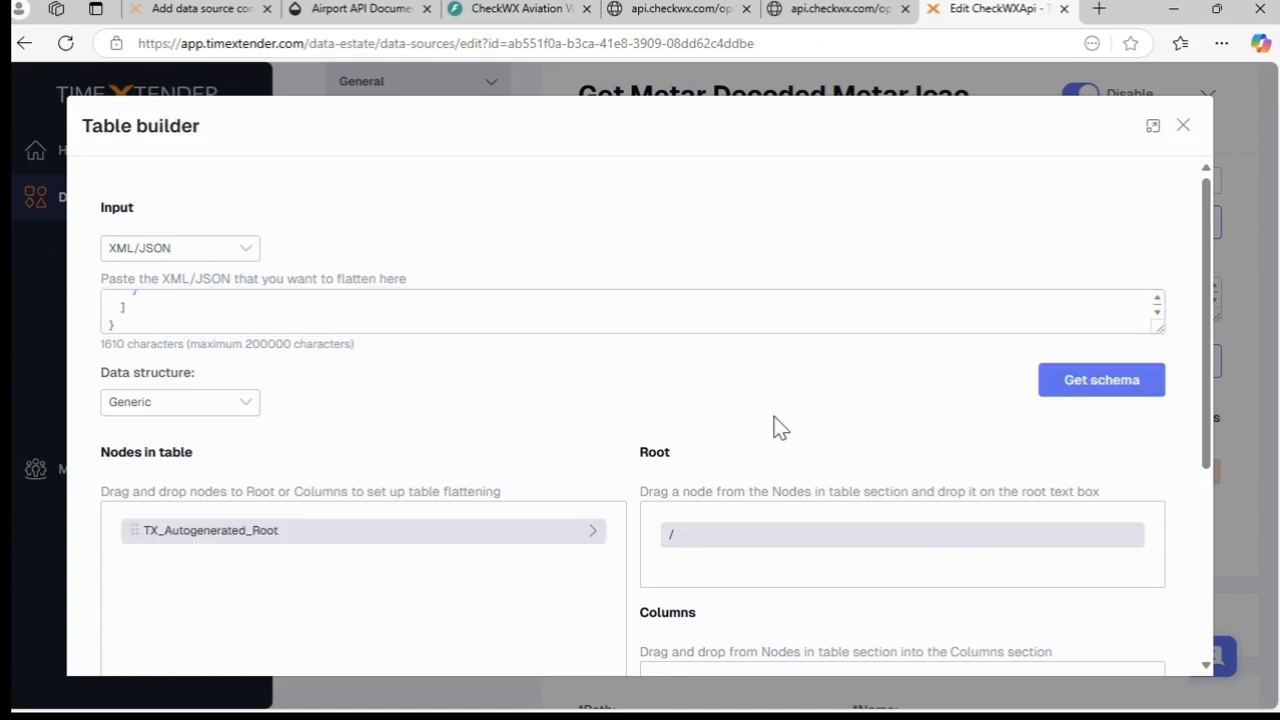
- Set TX_Autogenerated_Root as the Metar table's root and add all fields of the data node as columns
drag(351, 536, 858, 556)
scroll(968, 408, down, 3)
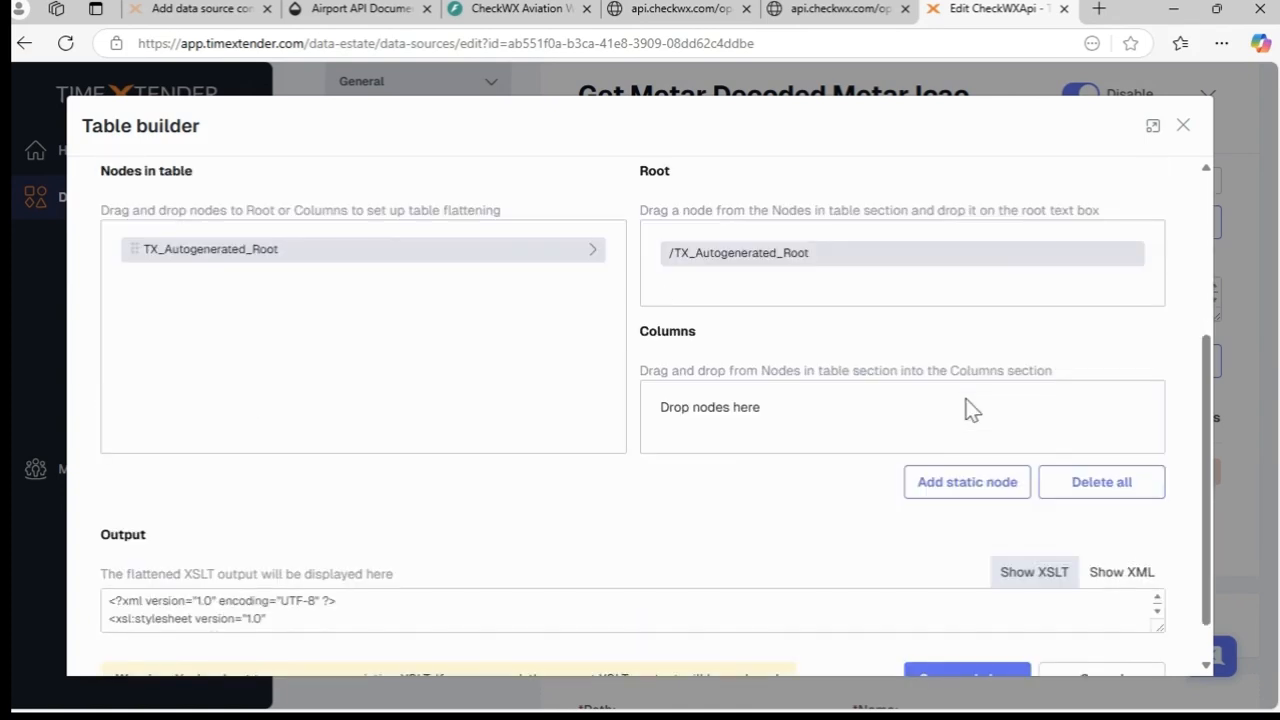
click(593, 249)
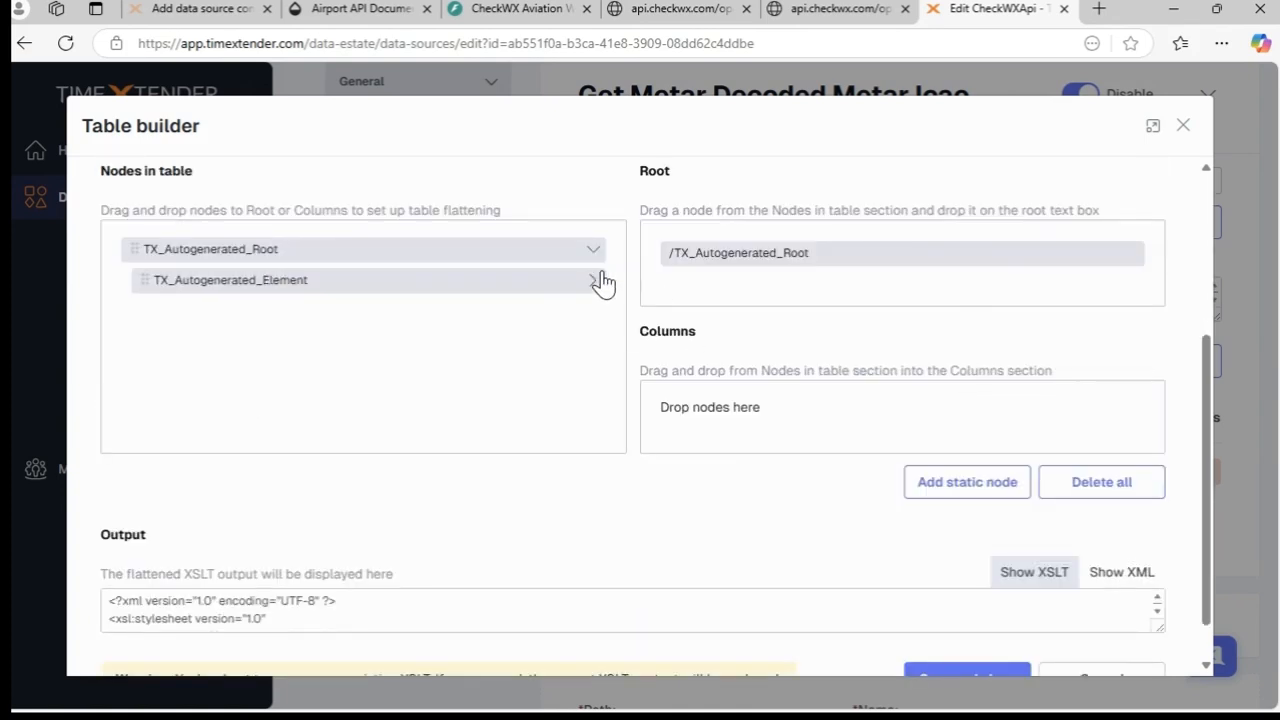
click(594, 281)
click(596, 350)
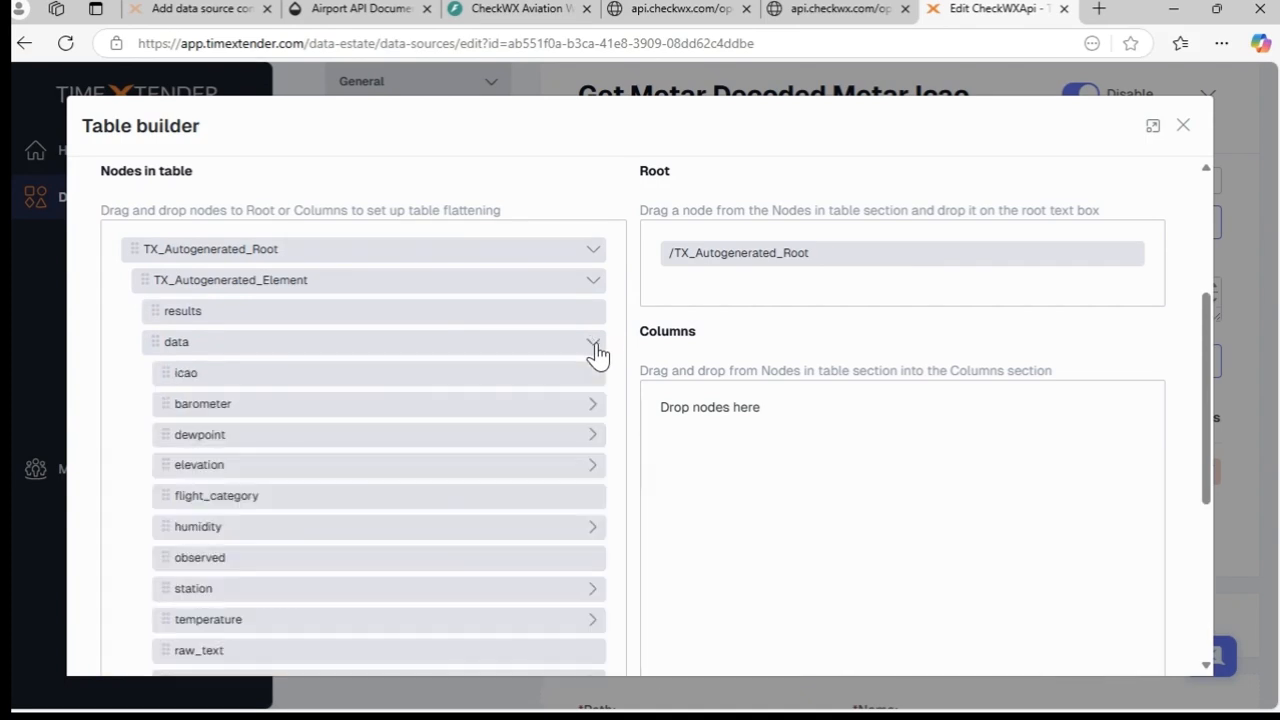
drag(159, 347, 736, 424)
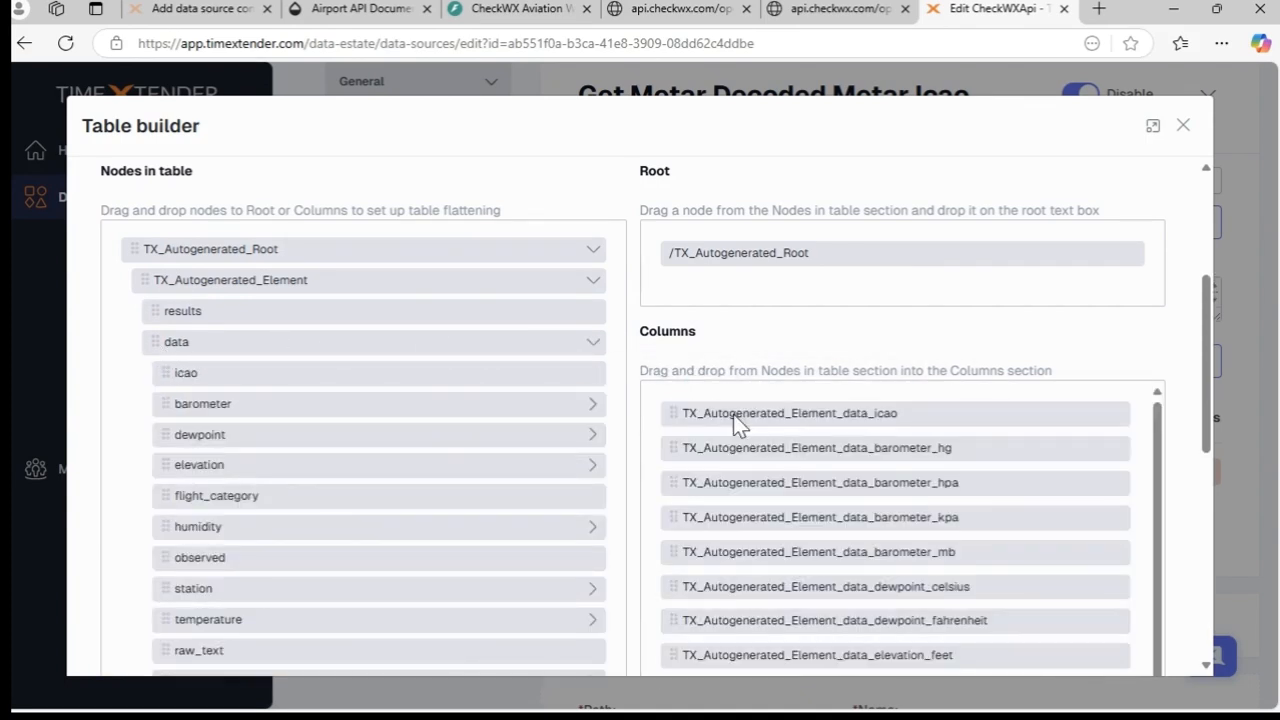
- Delete the station_geometry_coordinates column from the Metar table, then save and close the table builder
scroll(970, 472, down, 2)
scroll(970, 472, down, 1)
right_click(988, 556)
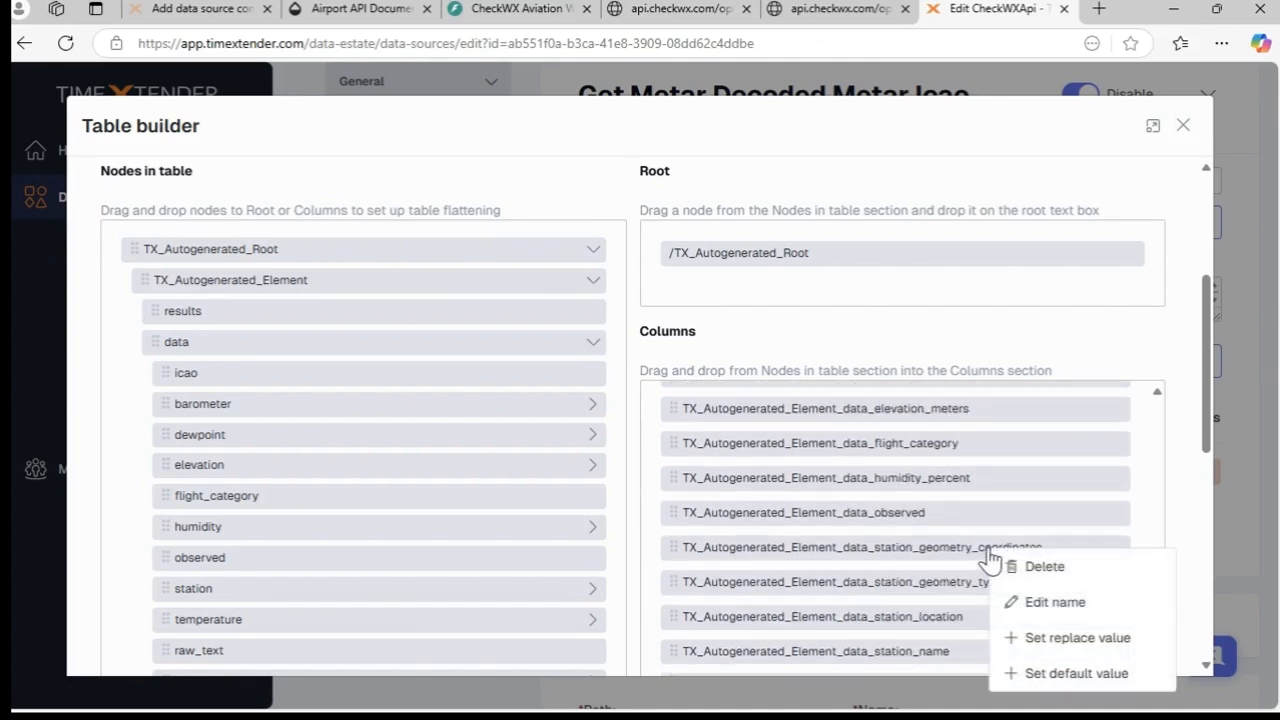
click(1104, 570)
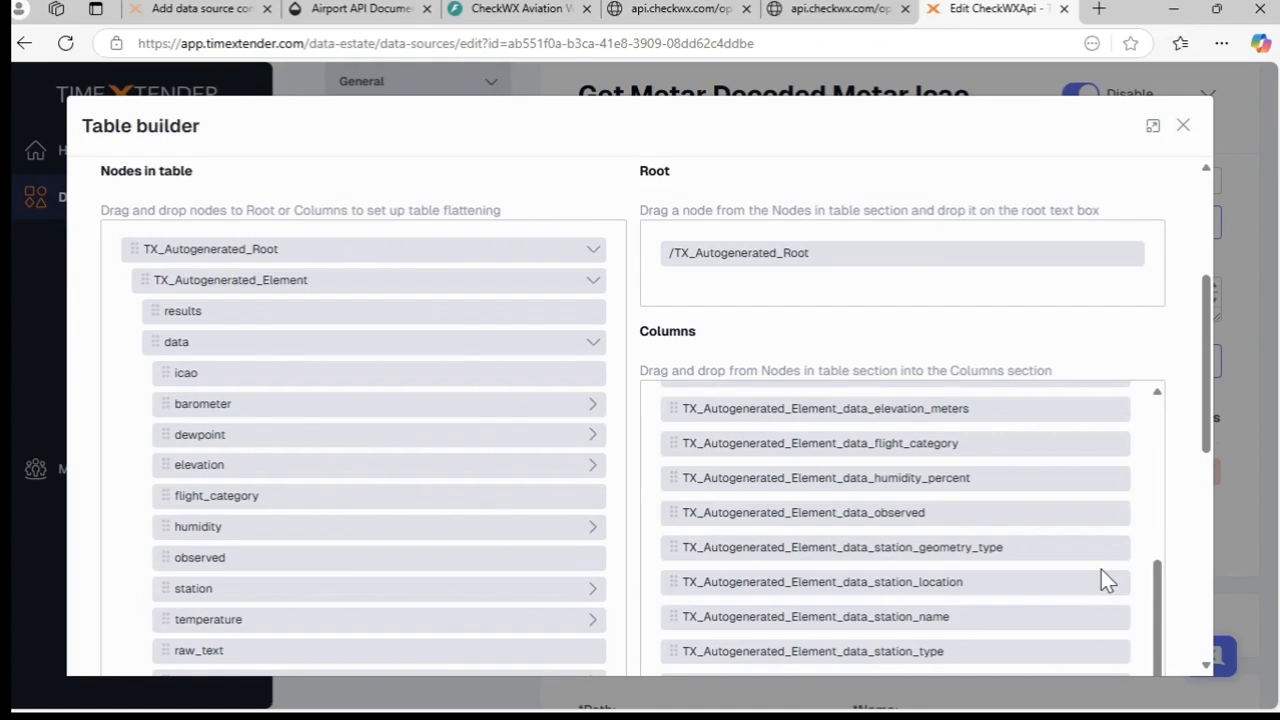
drag(1209, 442, 1208, 655)
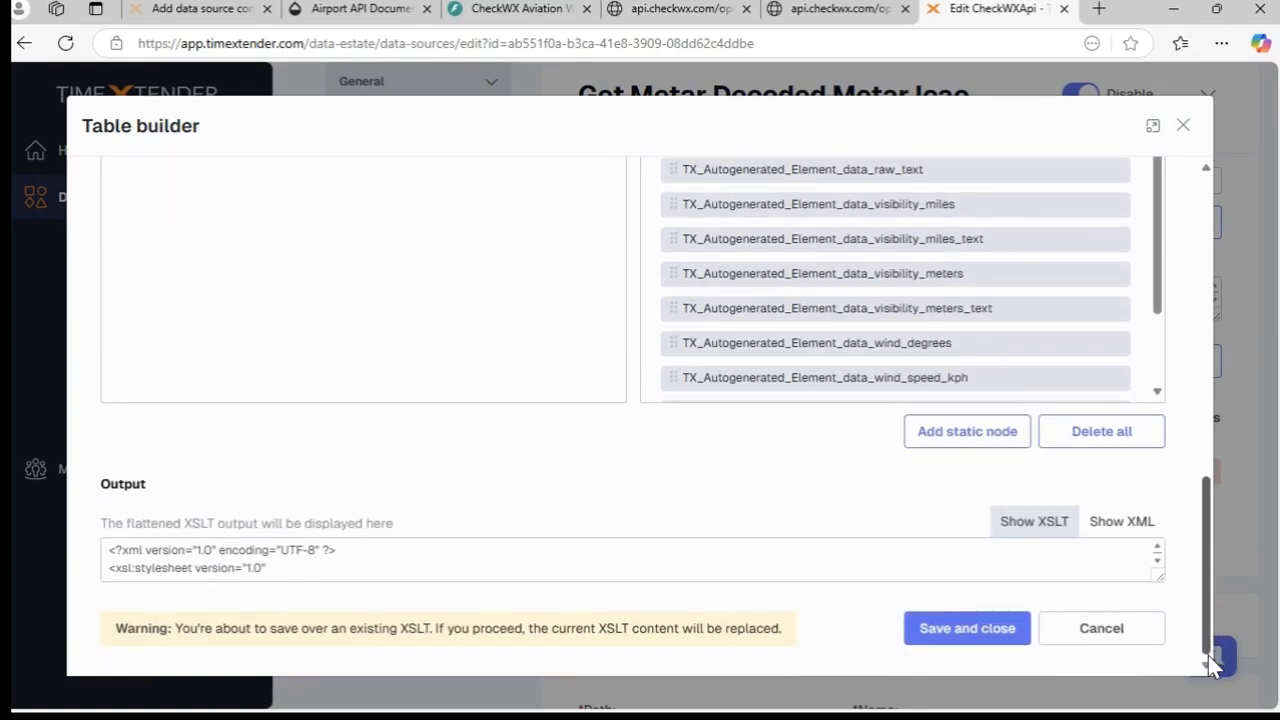
click(1000, 628)
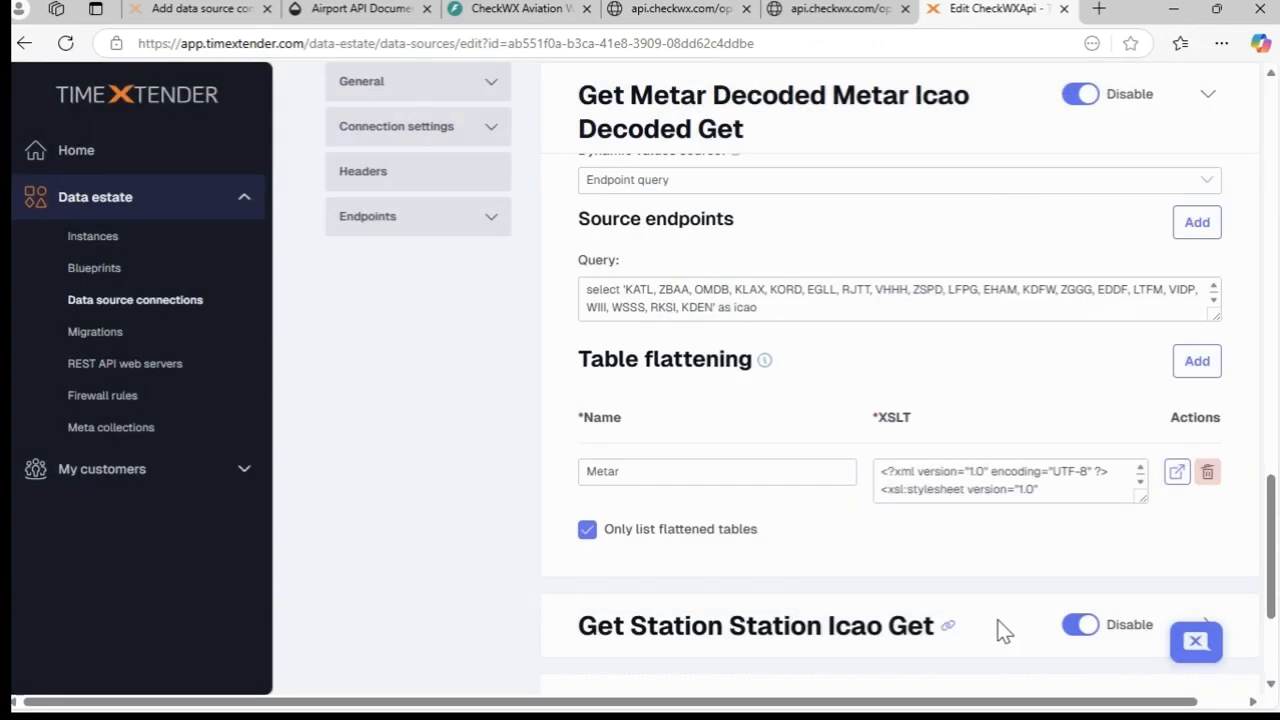
- Add table flattening to the Get Station Station Icao Get endpoint, listing only flattened tables, with a table named Airports
scroll(1008, 586, down, 3)
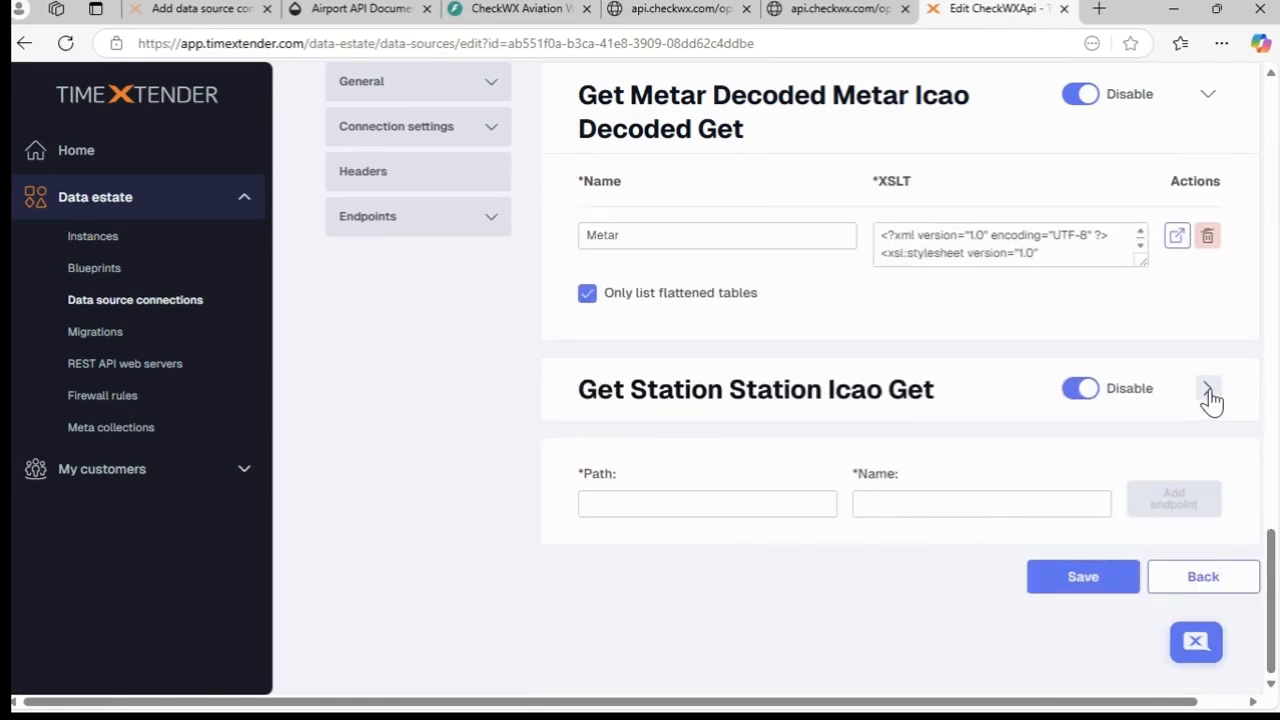
click(1208, 391)
scroll(1166, 443, down, 4)
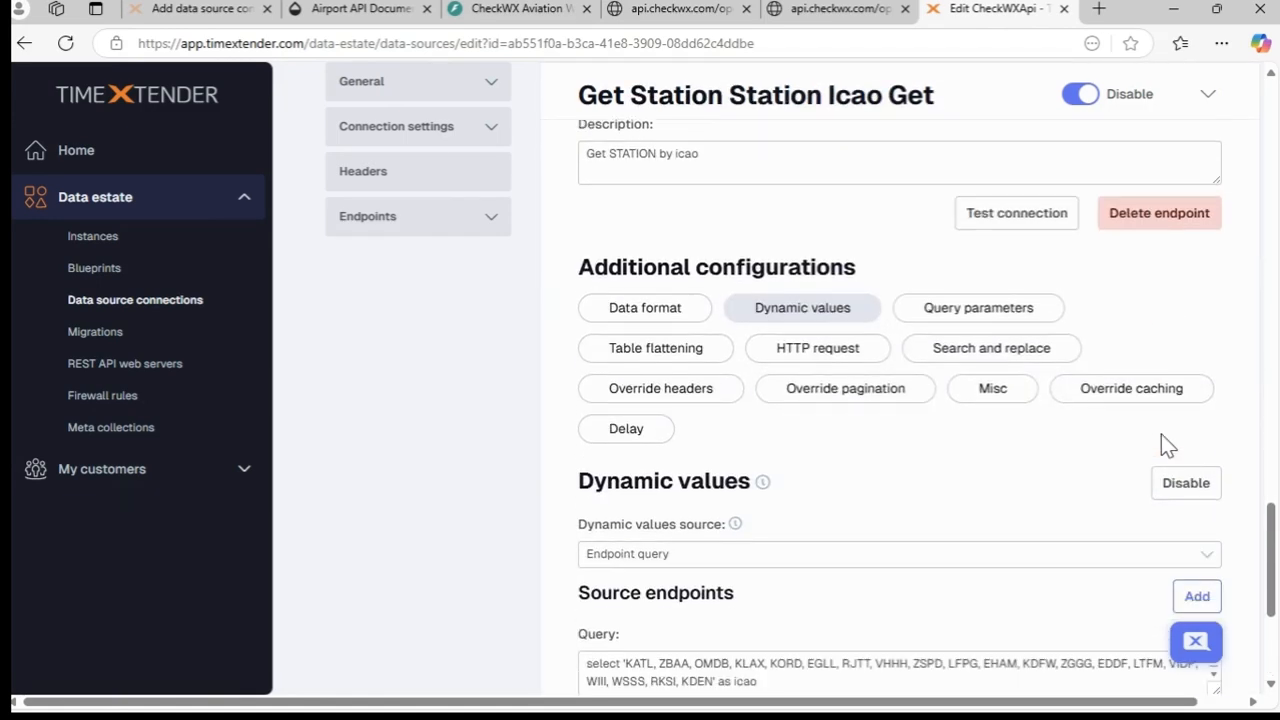
click(654, 349)
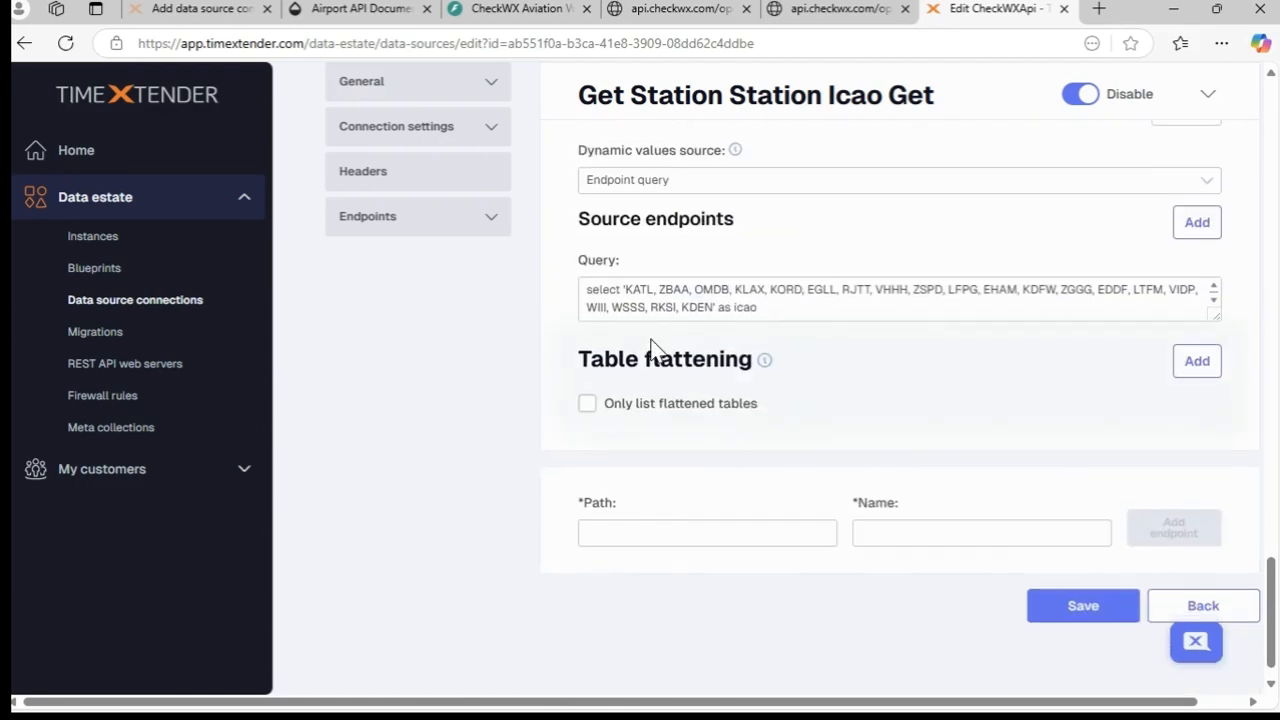
click(588, 404)
click(1206, 369)
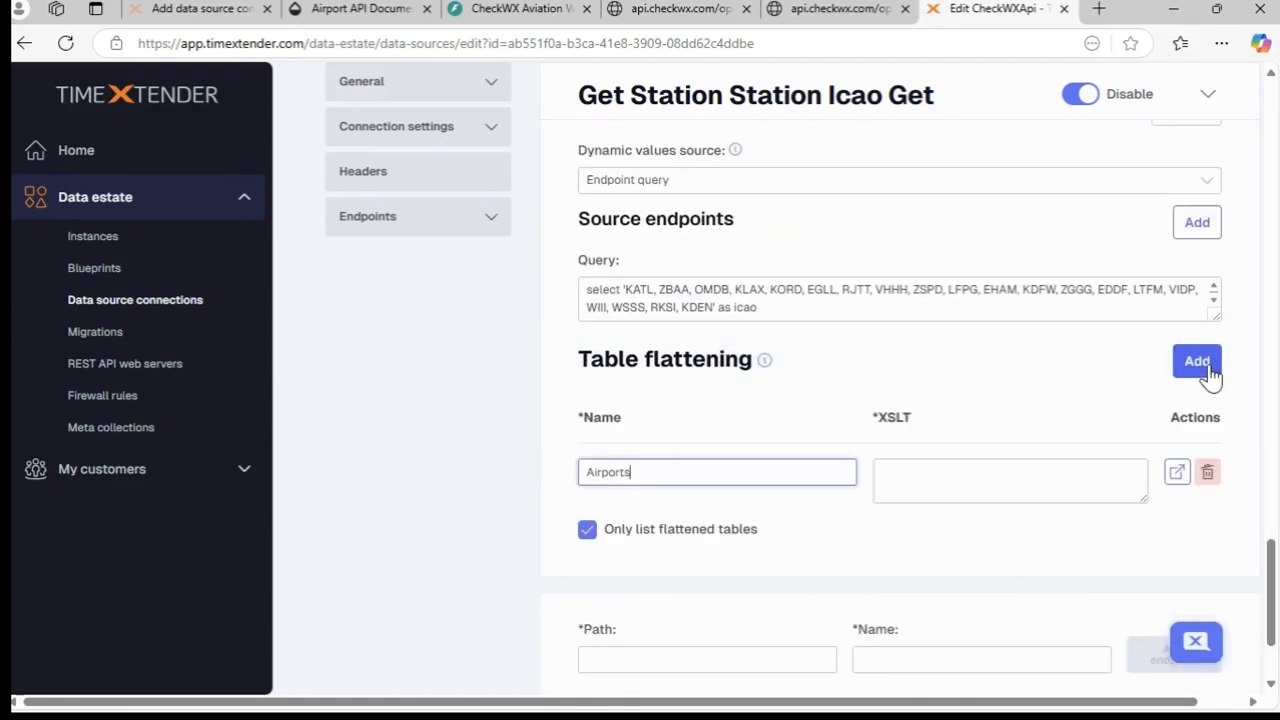
text(Airports)
- In the Airports table builder, set the input to XML/JSON, paste the station sample response and get its schema
click(1177, 474)
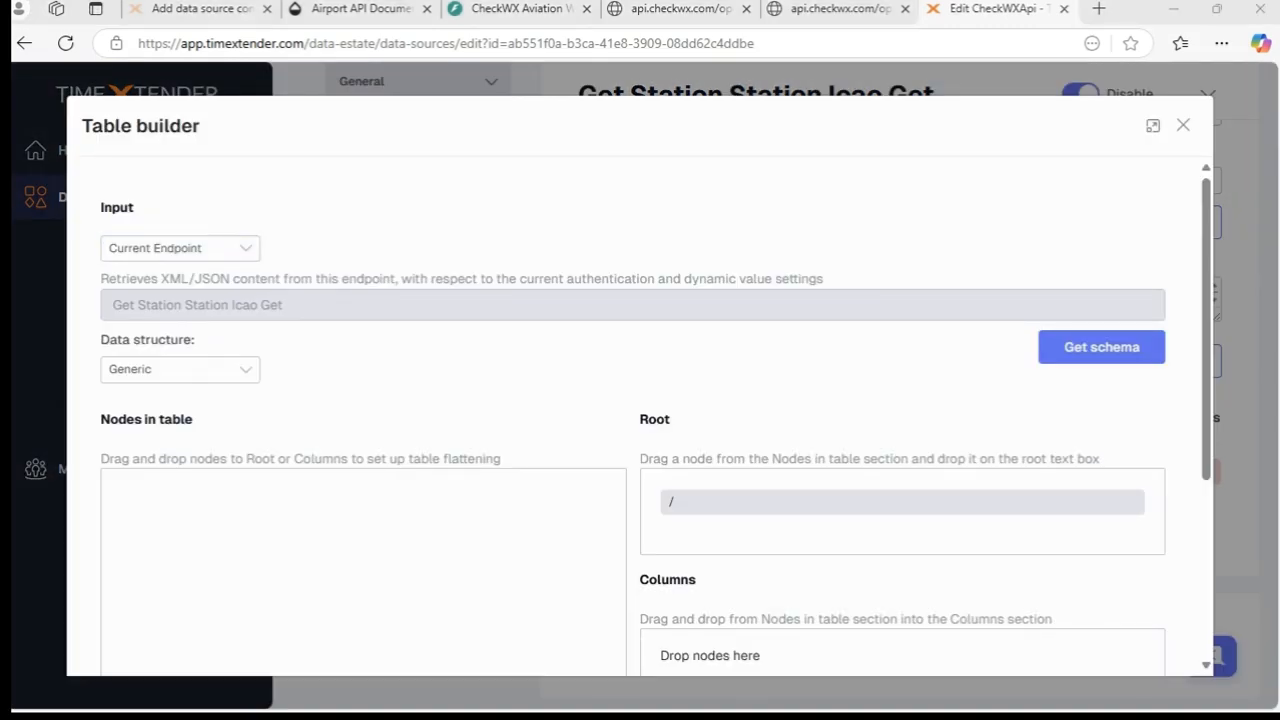
click(174, 252)
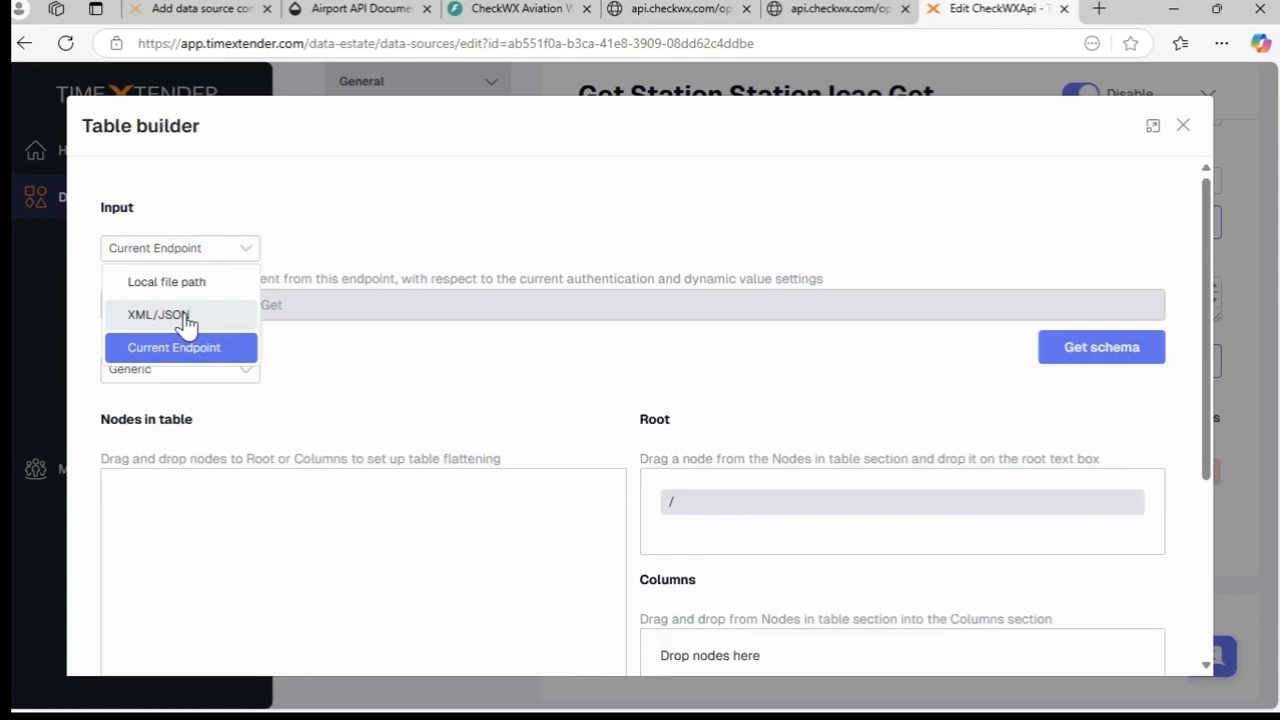
click(185, 318)
click(189, 313)
key(ctrl+v)
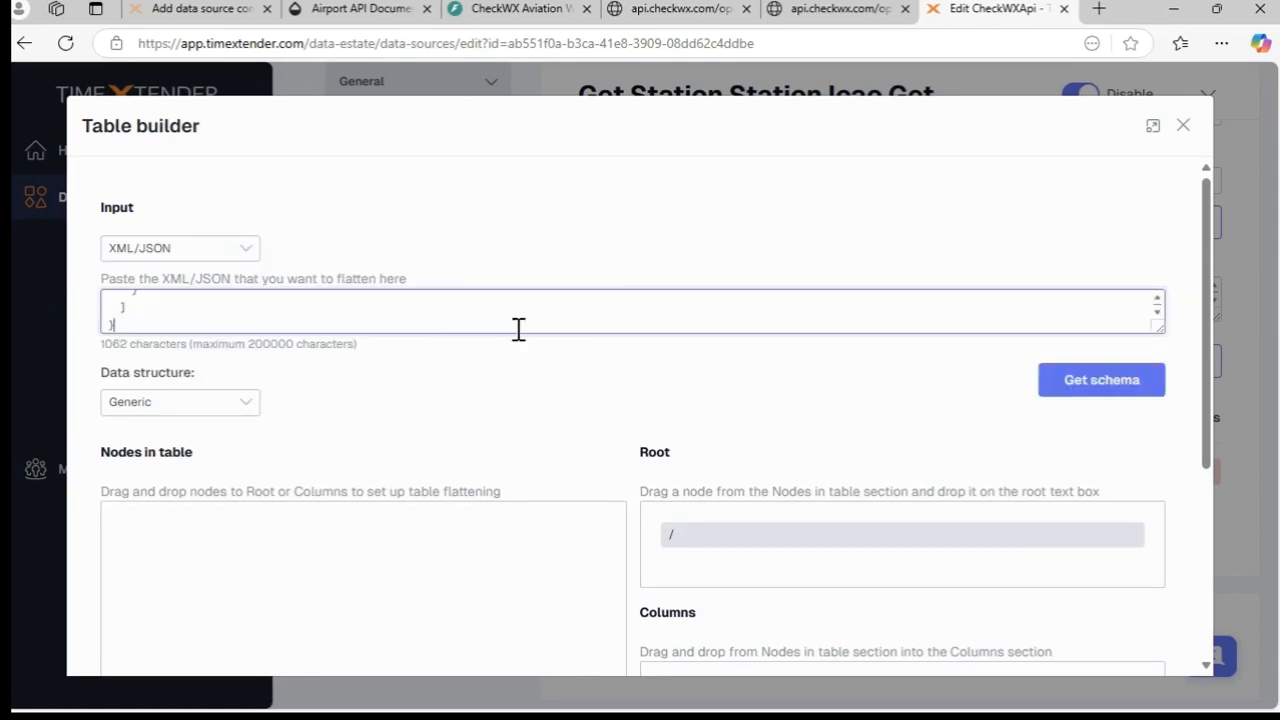
click(1100, 385)
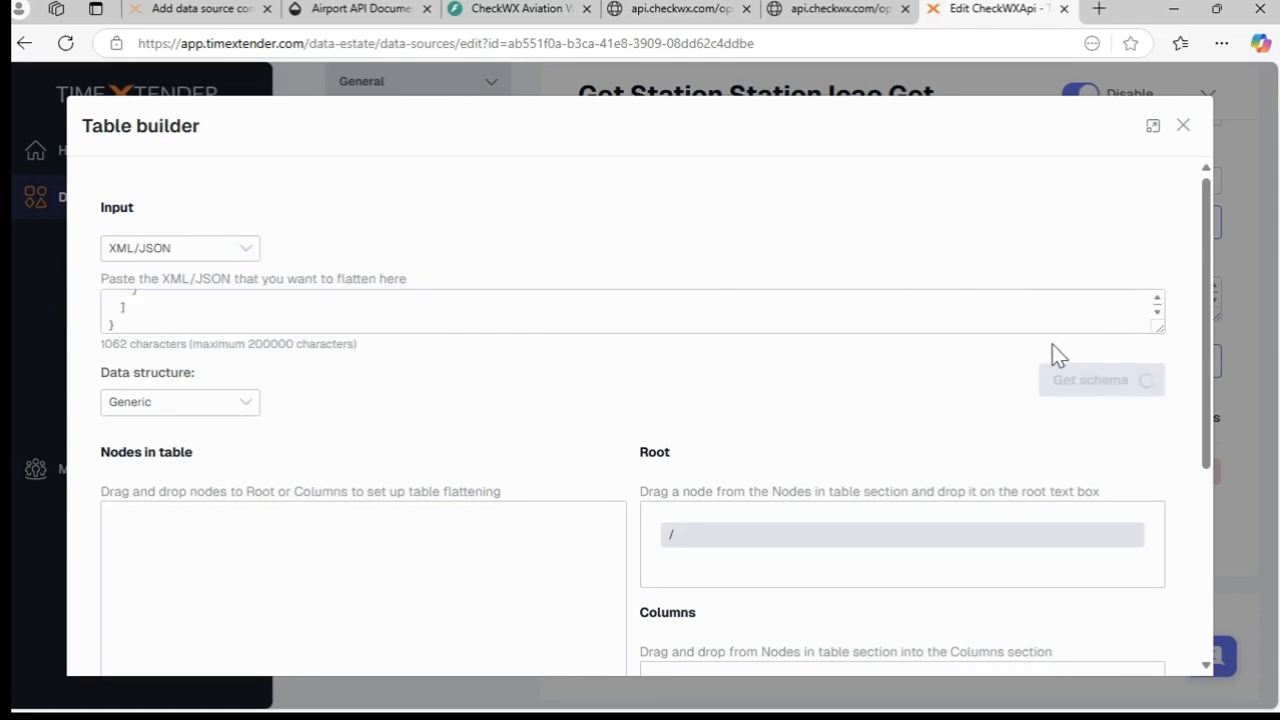
- Set TX_Autogenerated_Root as the Airports table's root and add all fields of the data node as columns
scroll(991, 360, down, 3)
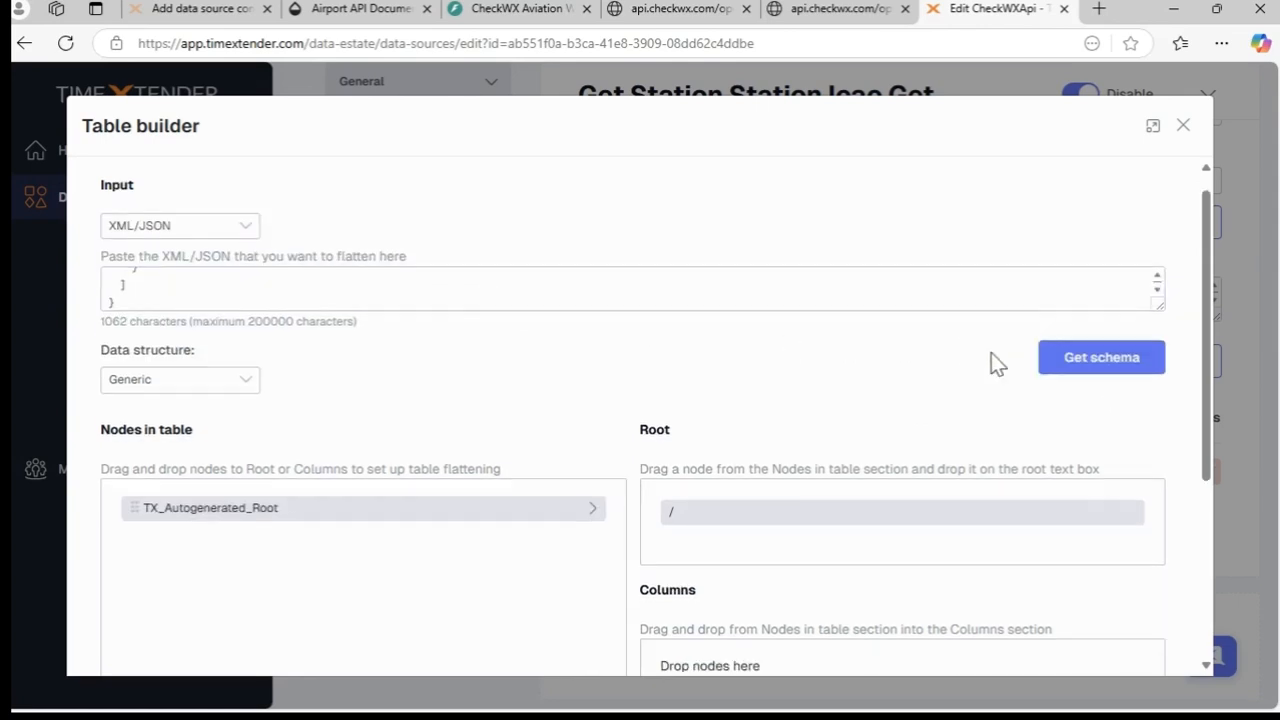
drag(205, 258, 806, 274)
click(595, 256)
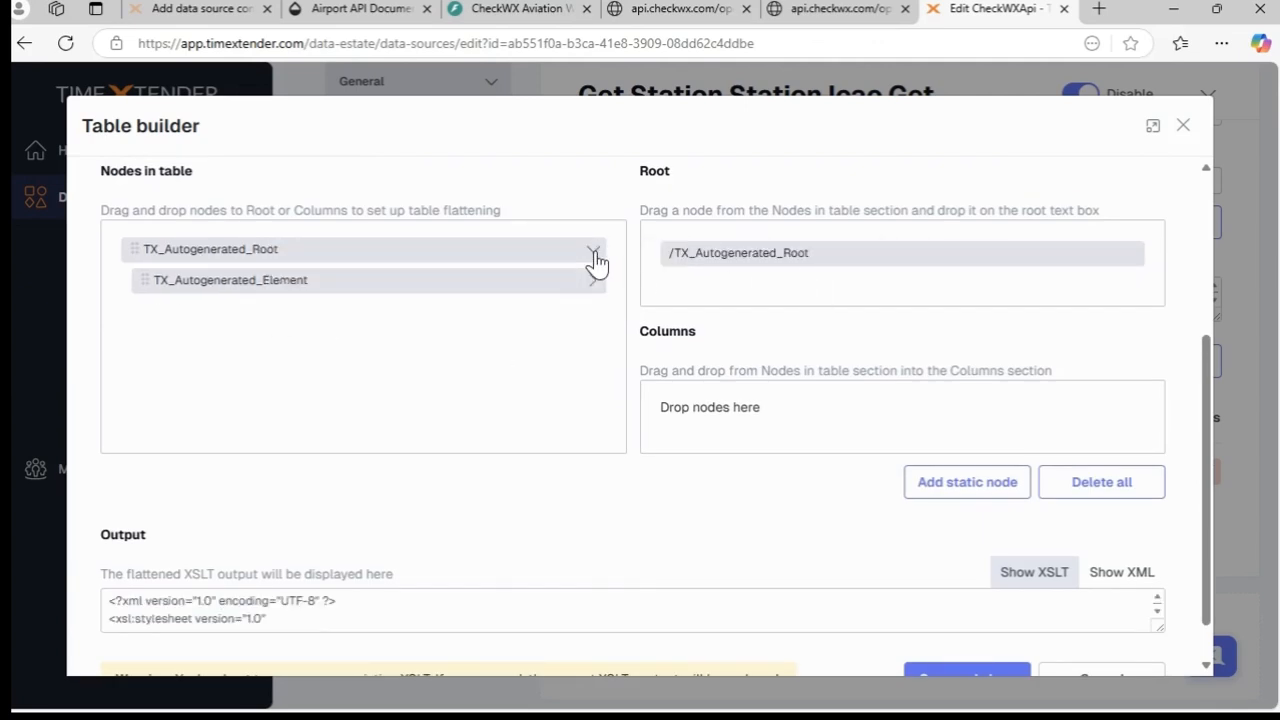
click(596, 284)
drag(589, 348, 1057, 420)
- Delete the geometry_coordinates column from the Airports table, then save and close the table builder
scroll(1077, 437, down, 1)
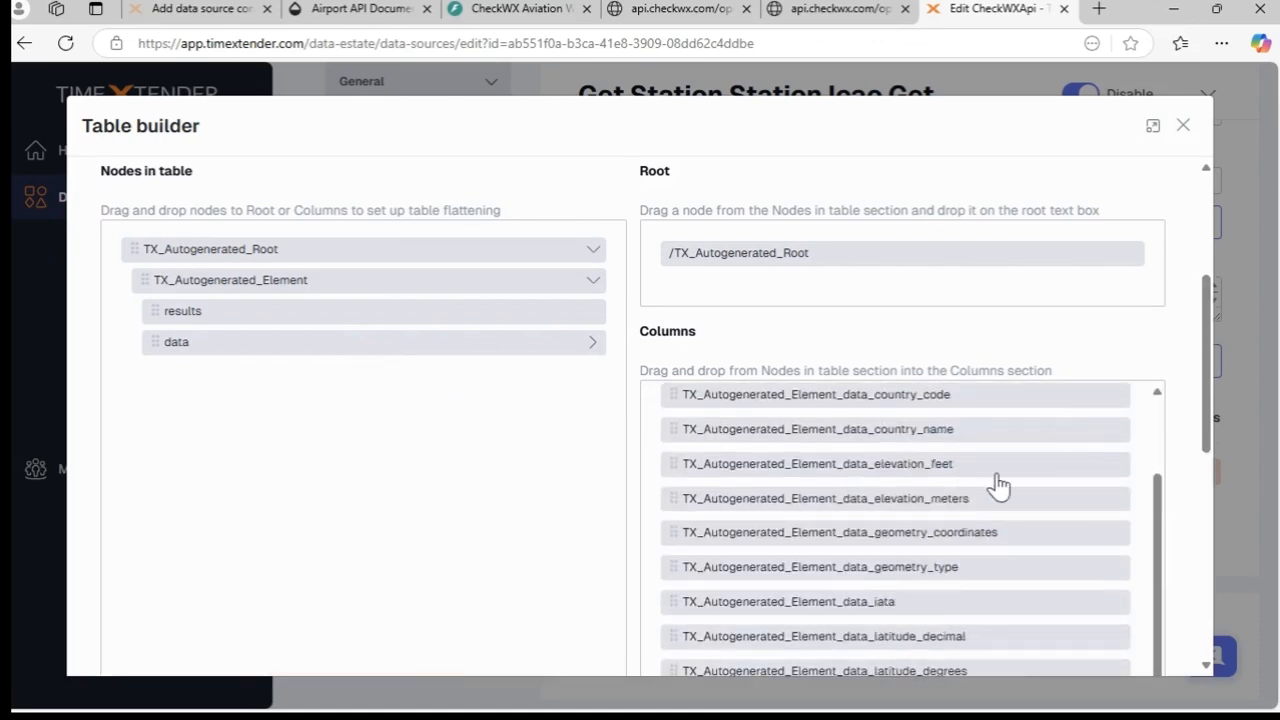
right_click(986, 543)
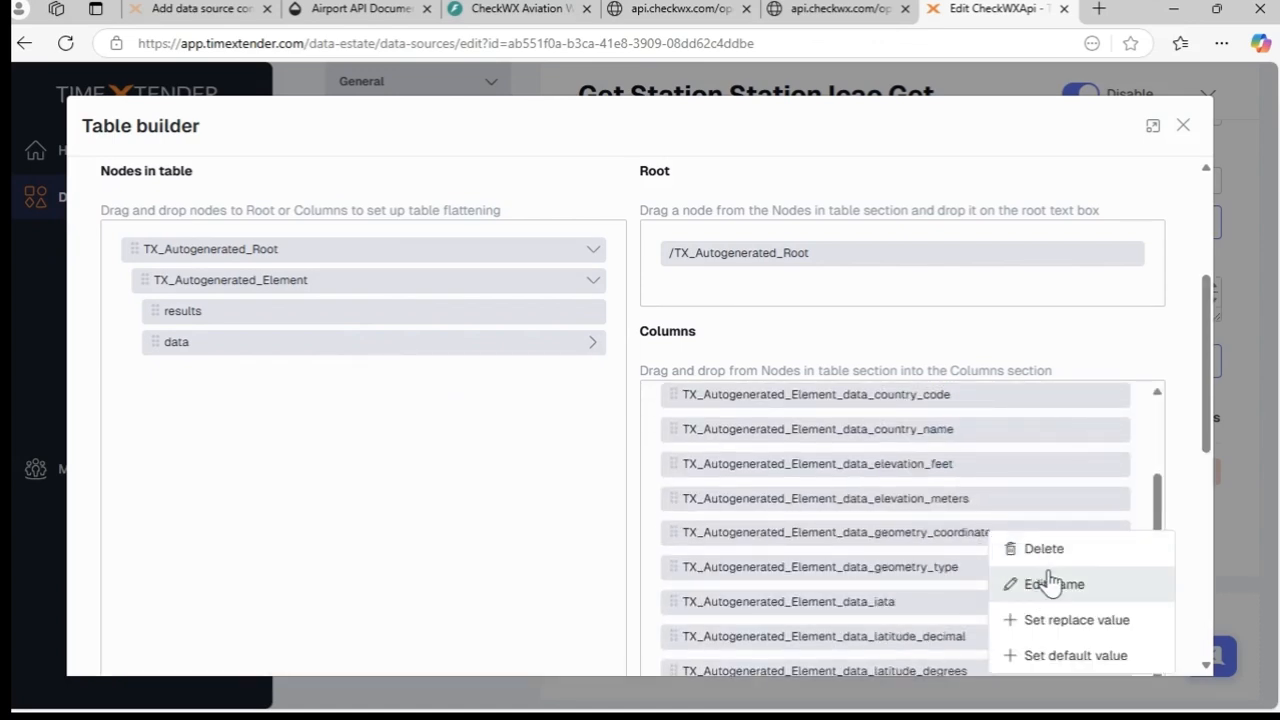
click(1060, 556)
scroll(1118, 508, down, 10)
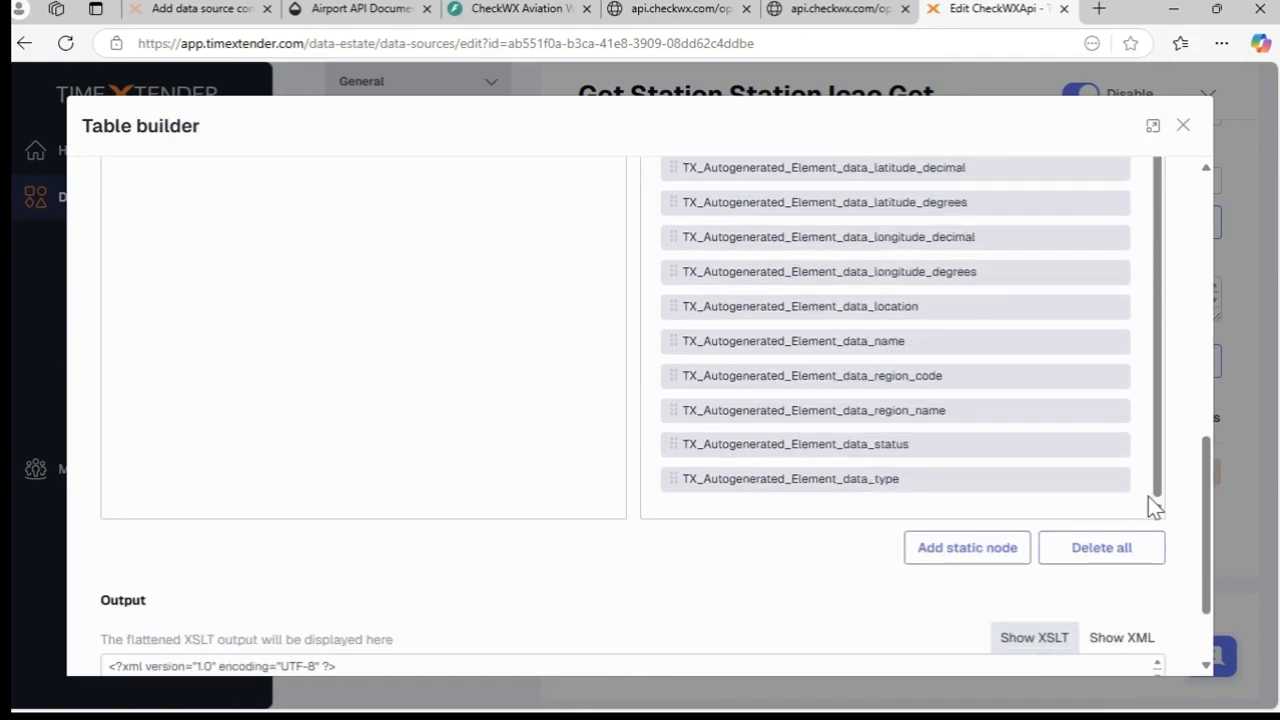
drag(1204, 525, 1207, 588)
click(1010, 633)
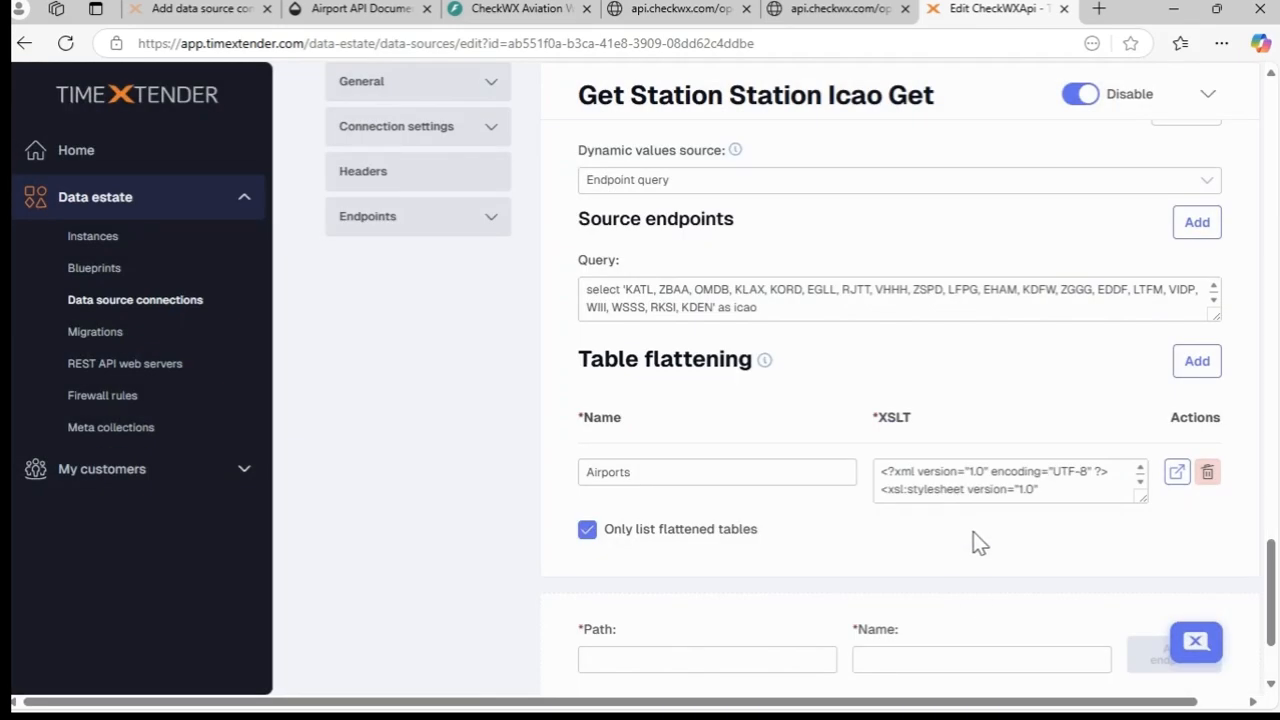
- Save the CheckWXApi data source connection, then switch to TimeXtender Data Integration and refresh the solution
scroll(1031, 534, down, 3)
click(1077, 589)
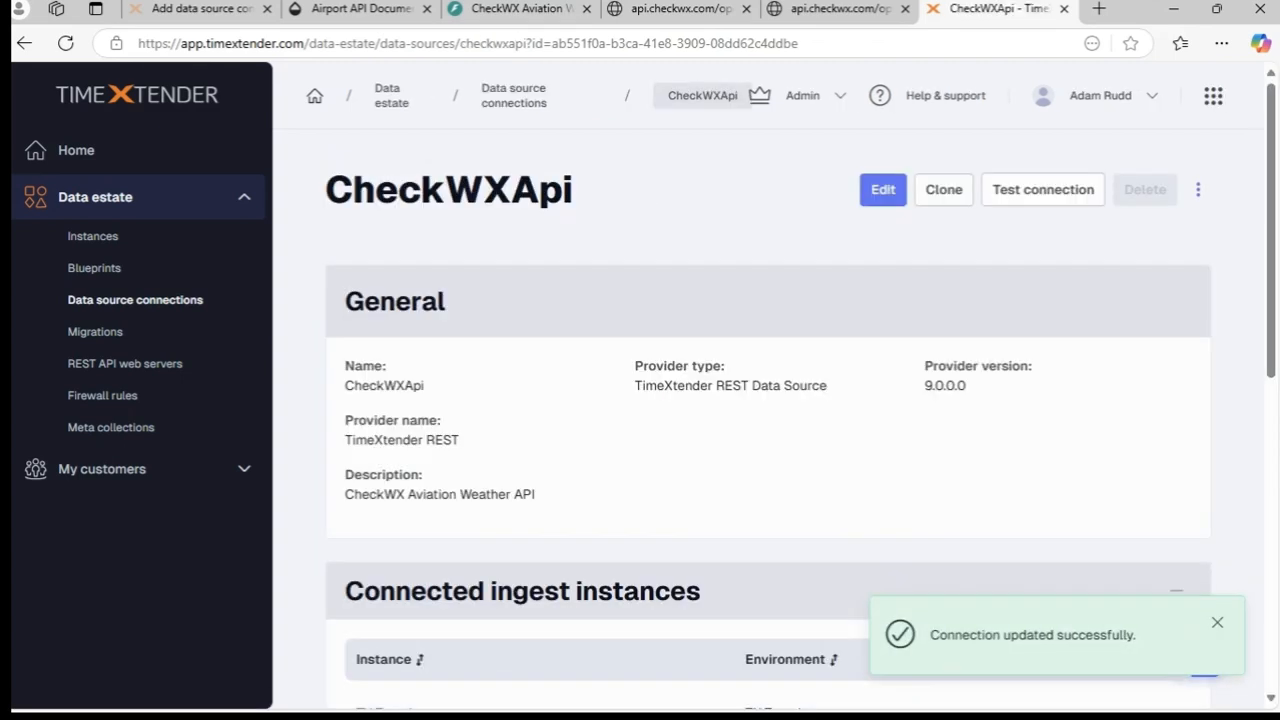
key(alt+Tab)
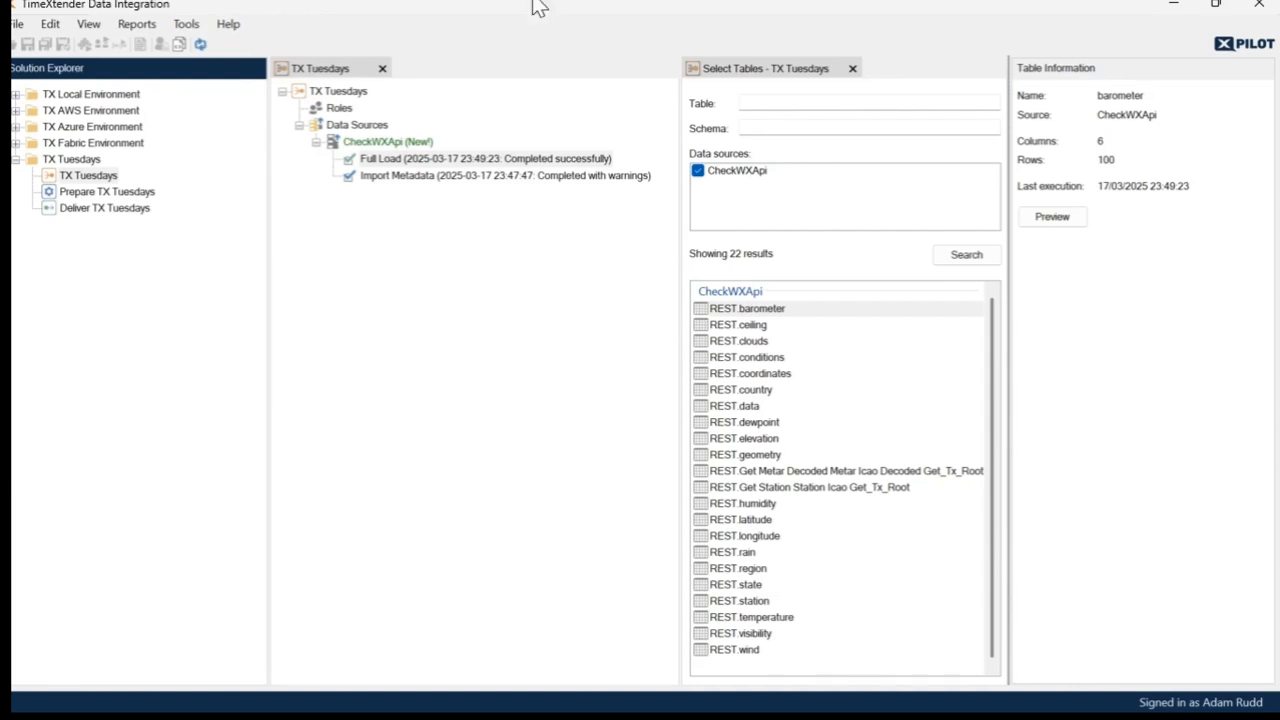
click(200, 50)
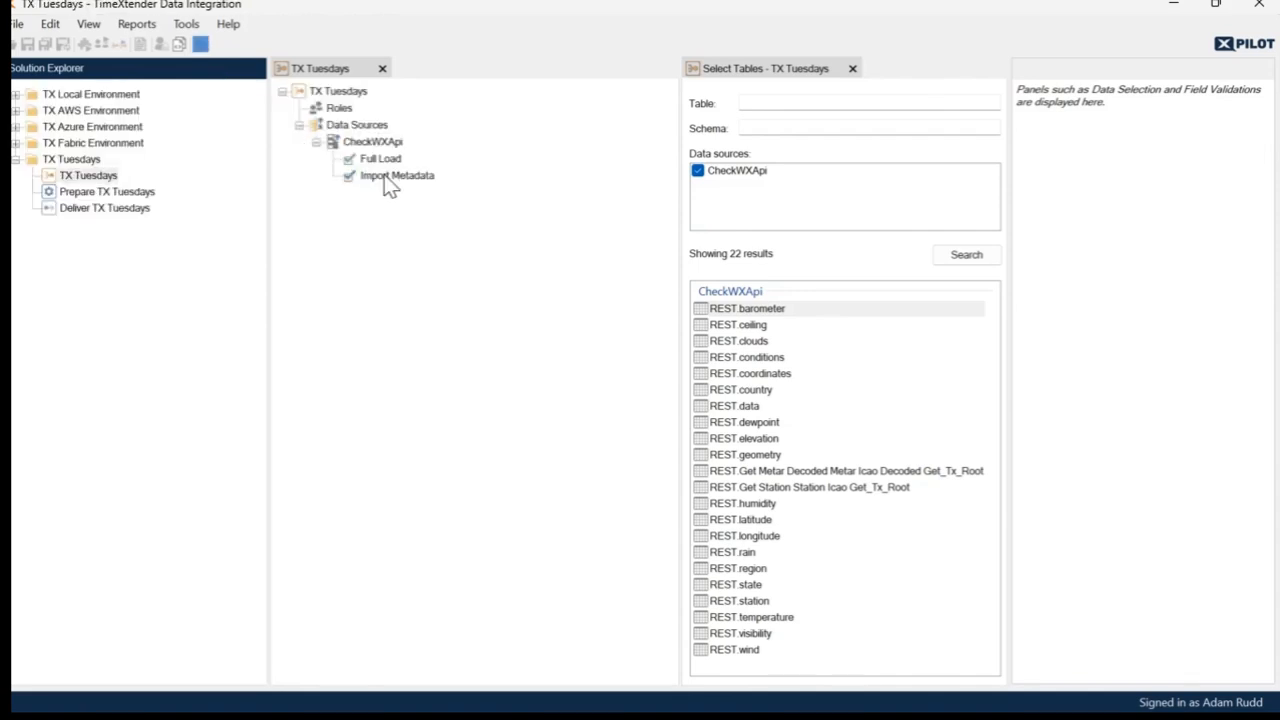
- Execute the CheckWXApi Import Metadata task and accept synchronizing the data source
click(385, 180)
right_click(390, 185)
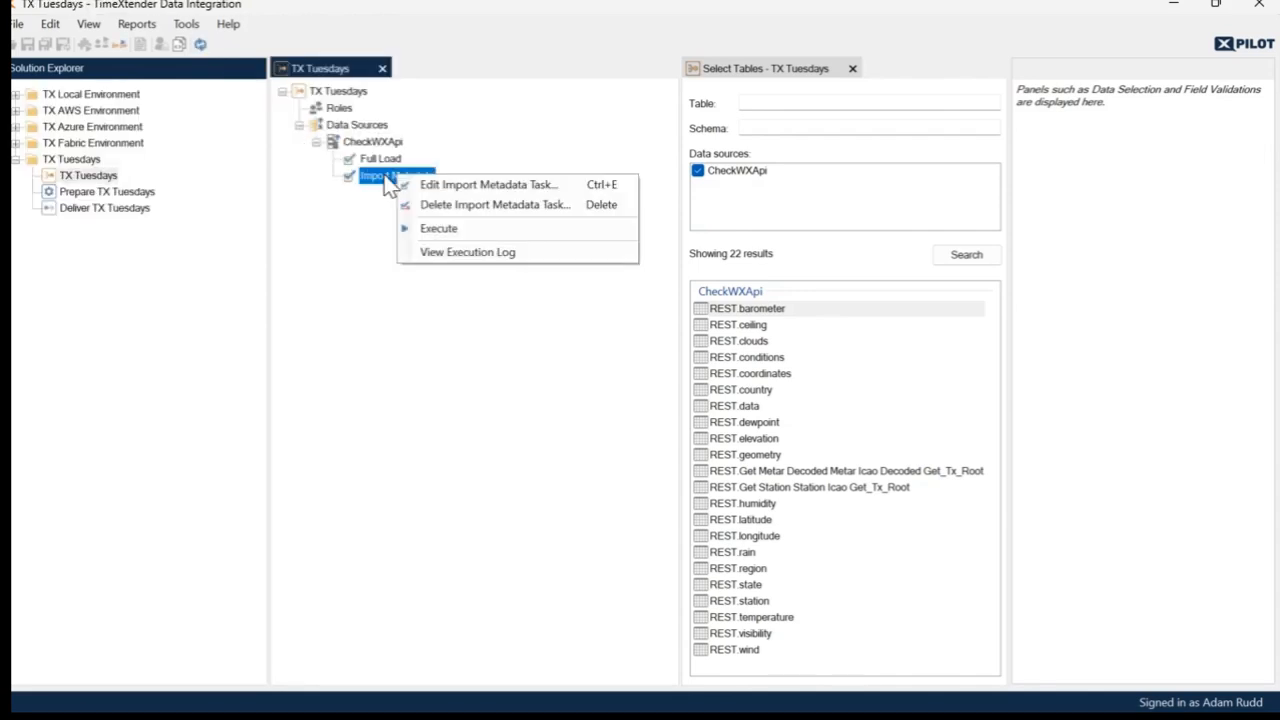
click(443, 231)
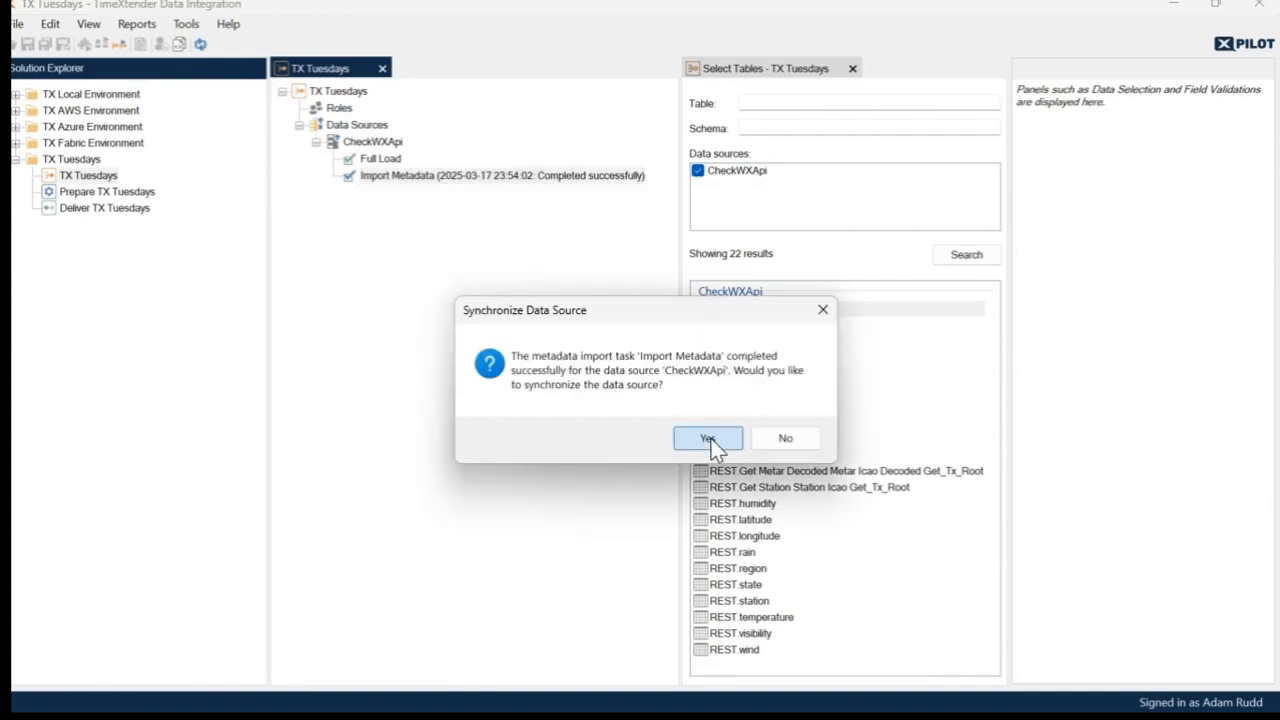
click(709, 439)
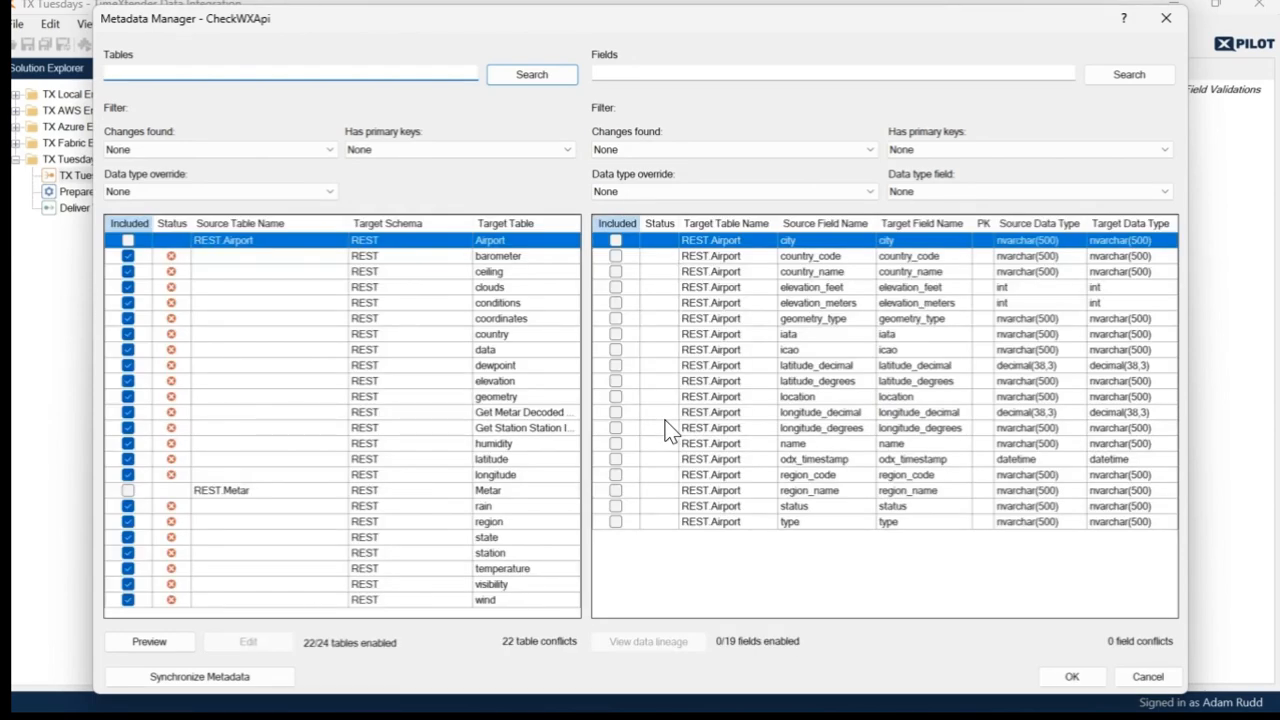
- Include REST.Airport and REST.Metar in the CheckWXApi metadata and commit these additions together with deleting all the old REST tables
click(127, 240)
click(127, 490)
click(1068, 676)
click(420, 157)
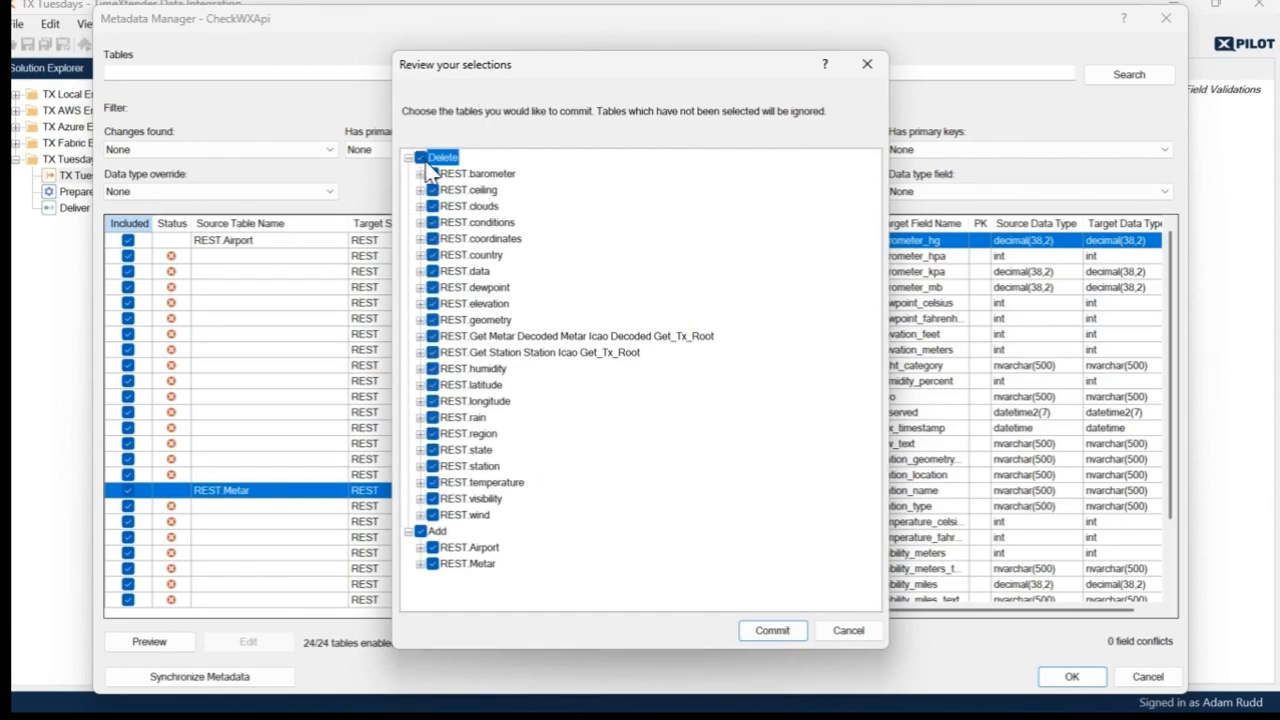
click(788, 631)
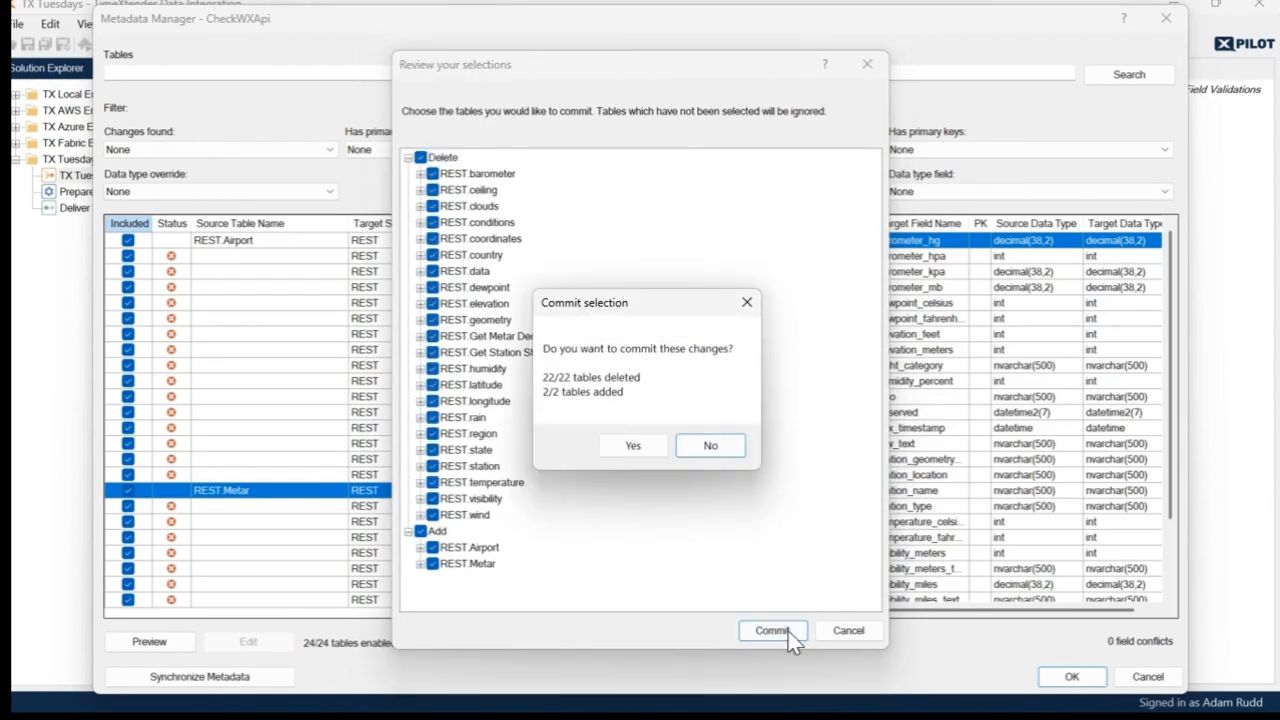
click(647, 442)
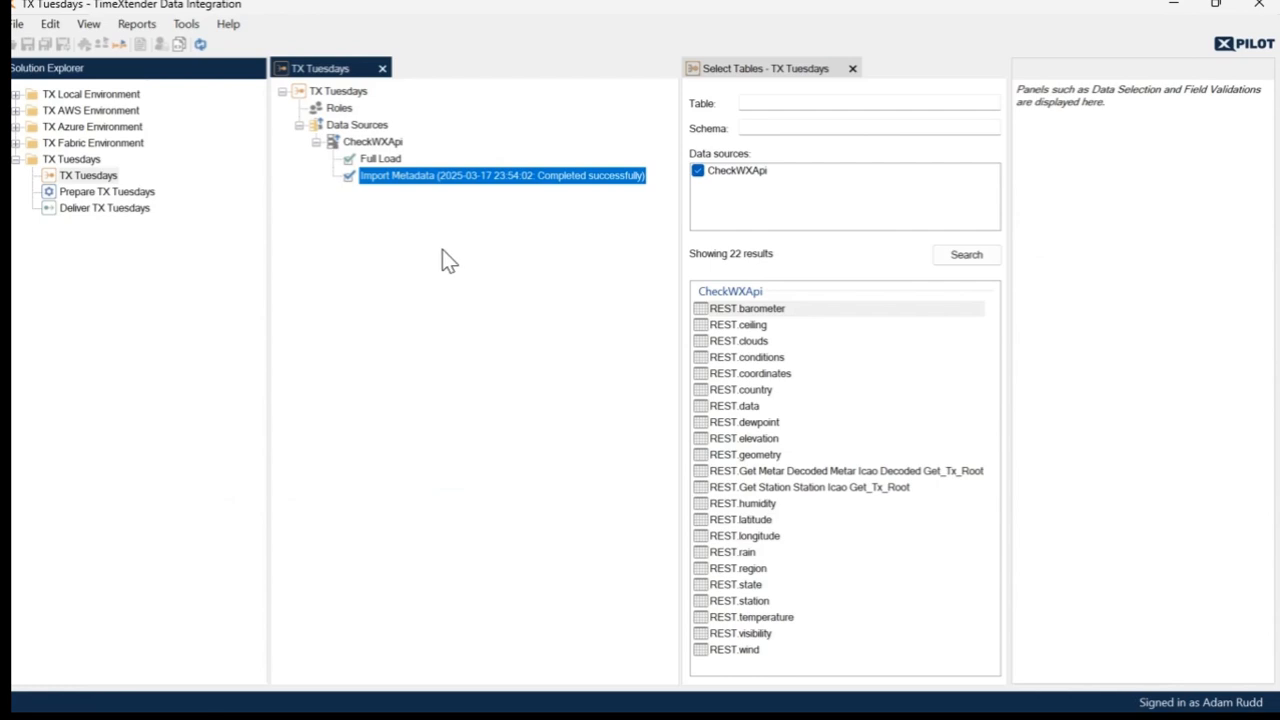
- Execute the CheckWXApi Full Load task, then refresh the table list and check the table information of Airport and Metar
click(384, 160)
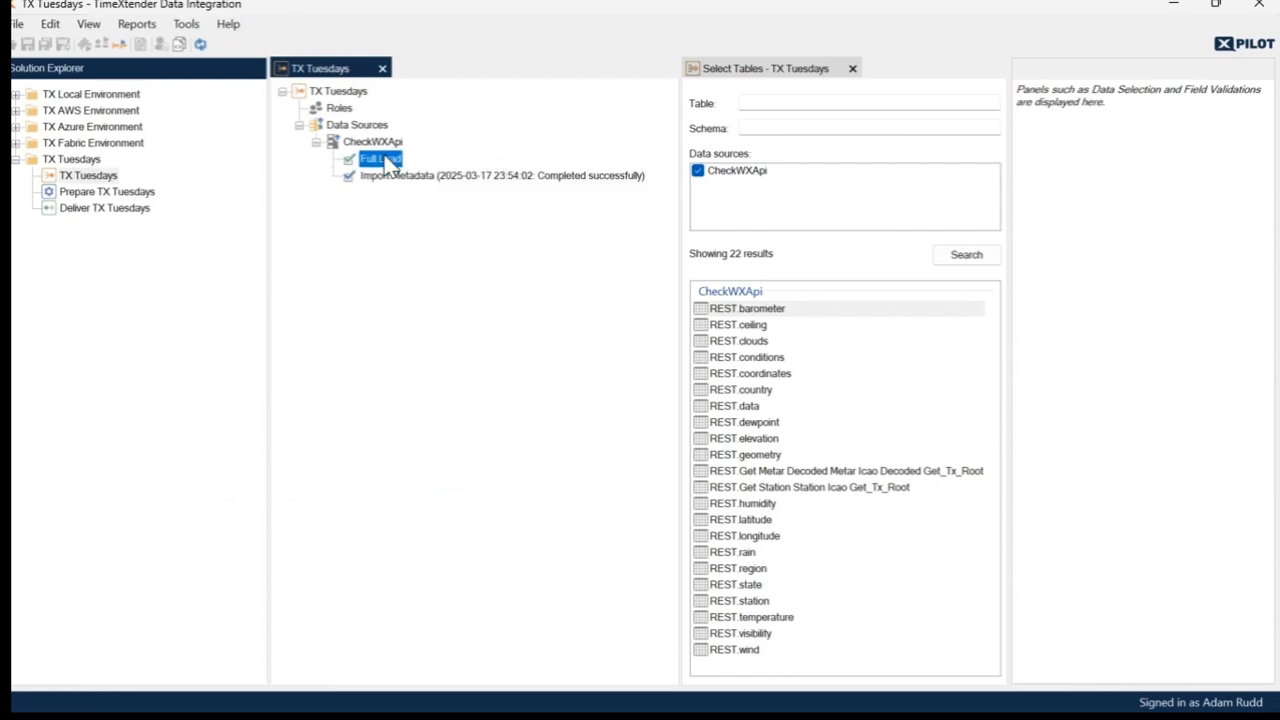
right_click(437, 263)
click(490, 305)
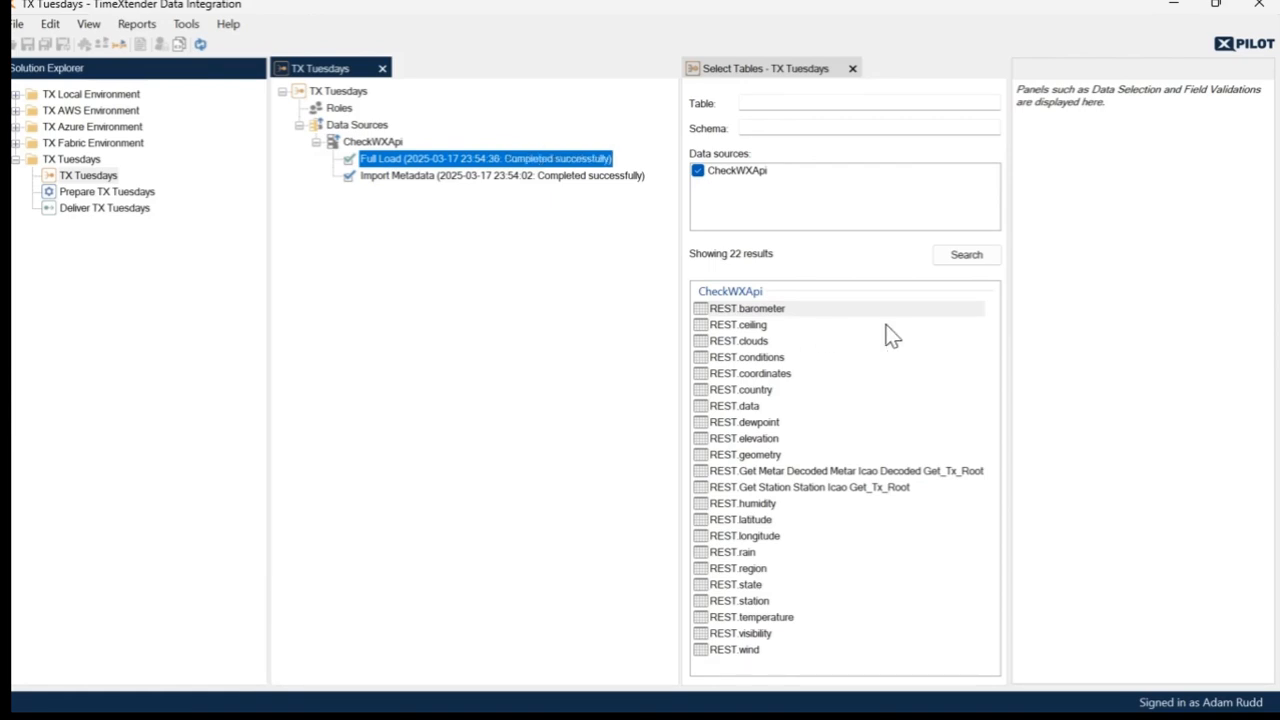
click(966, 256)
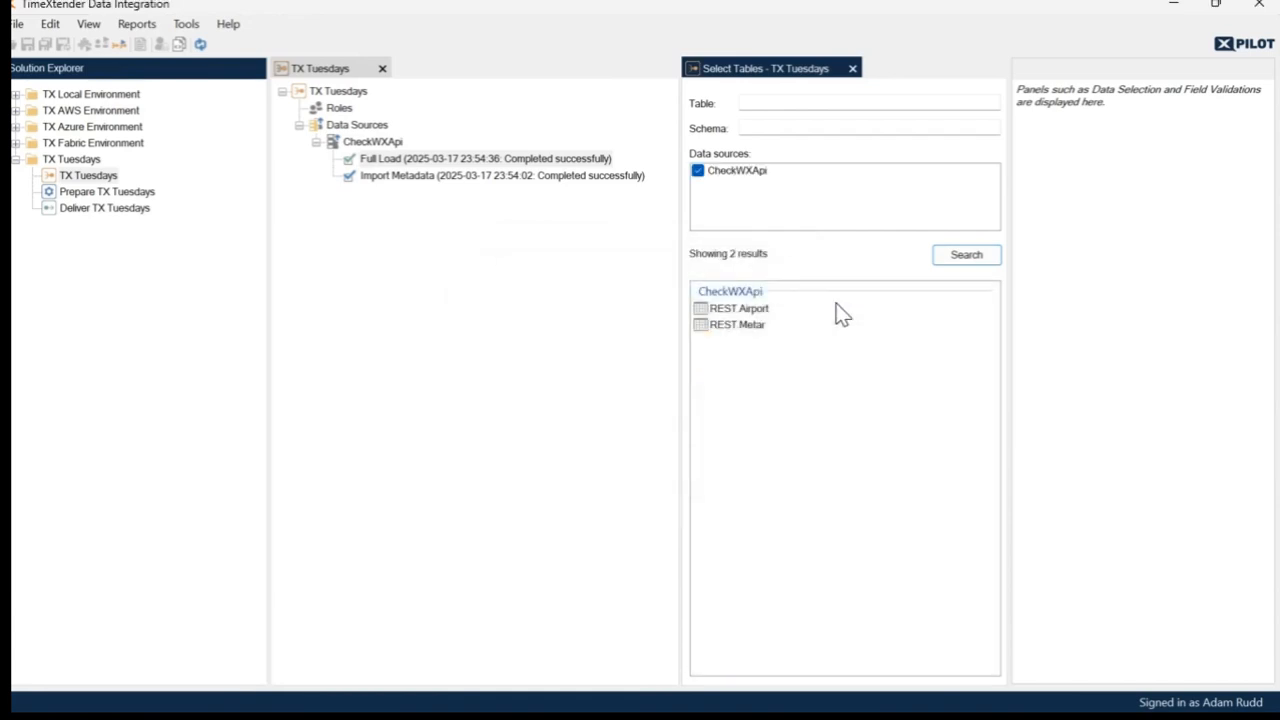
click(745, 309)
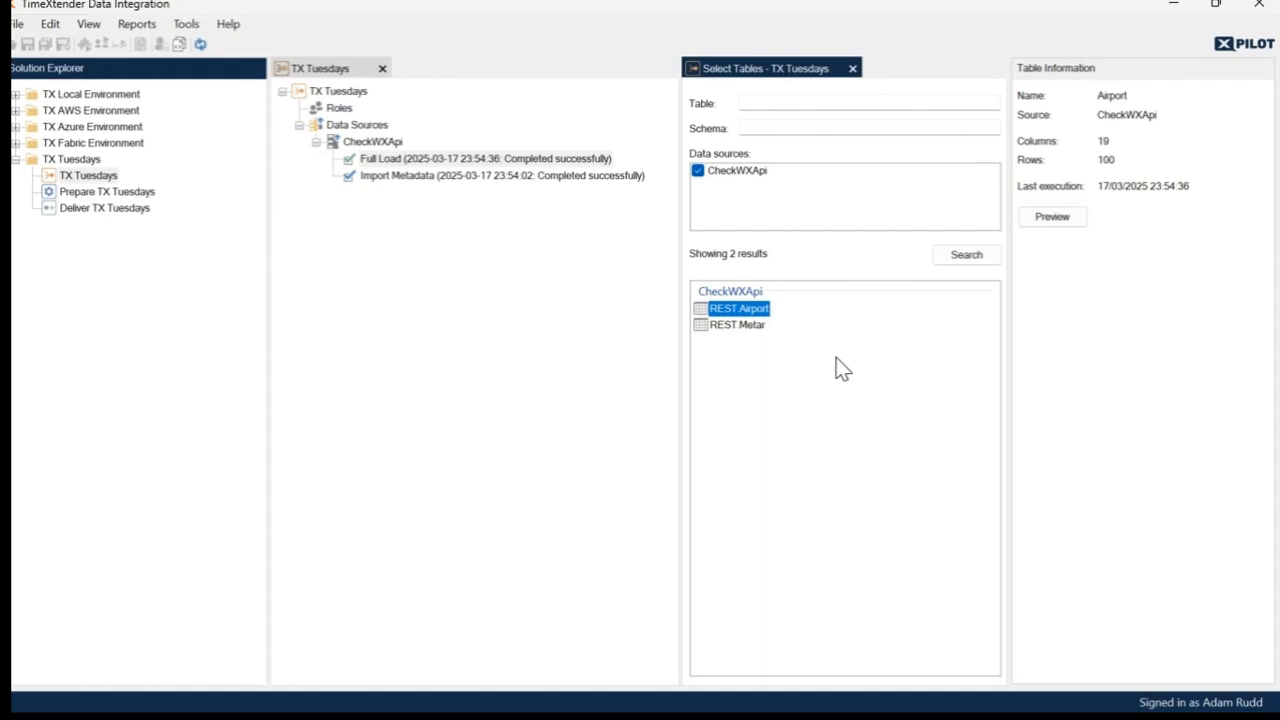
key(Down)
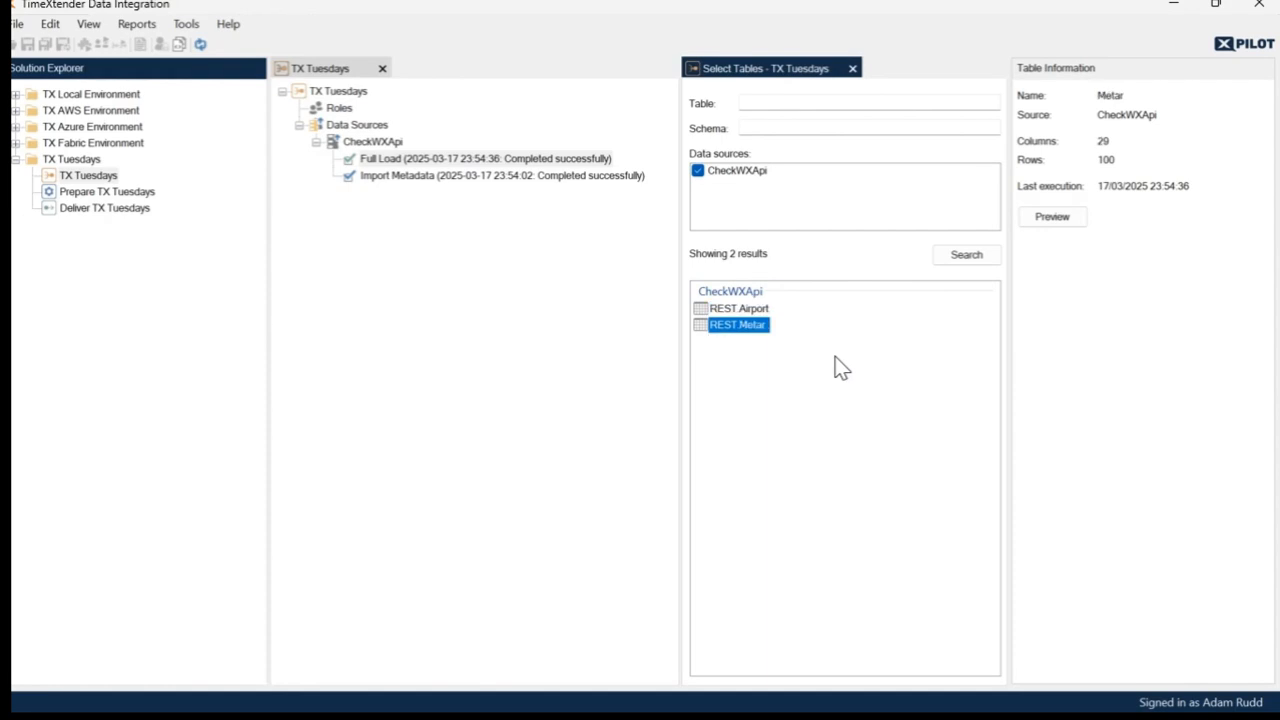
key(Up)
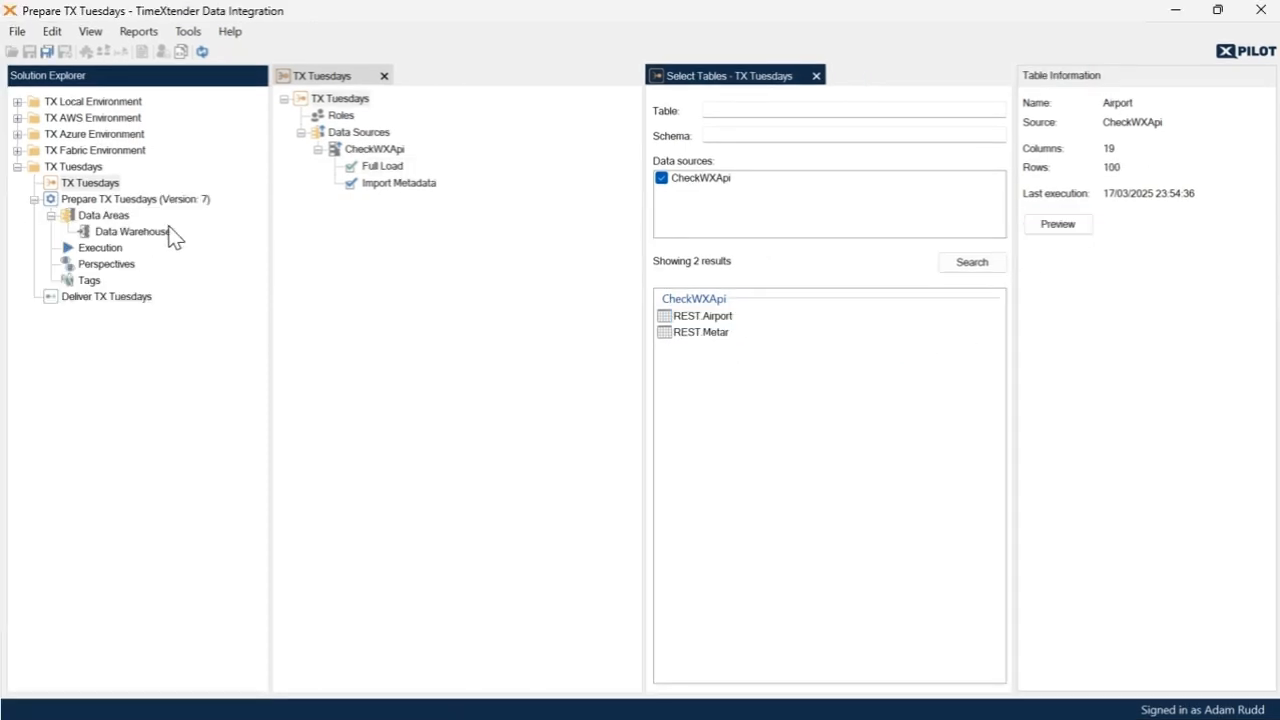
- Open the Data Warehouse area of Prepare TX Tuesdays beside the table selection and add REST.Airport and REST.Metar to its tables
click(150, 231)
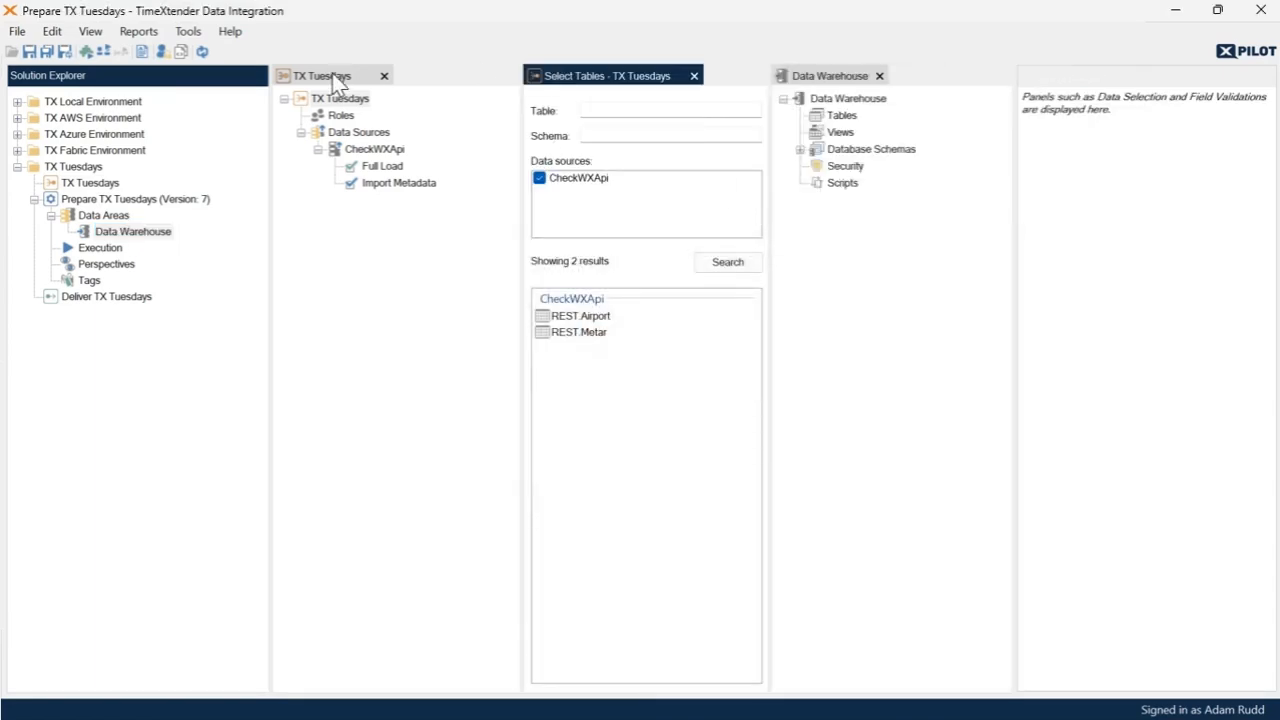
drag(334, 79, 363, 383)
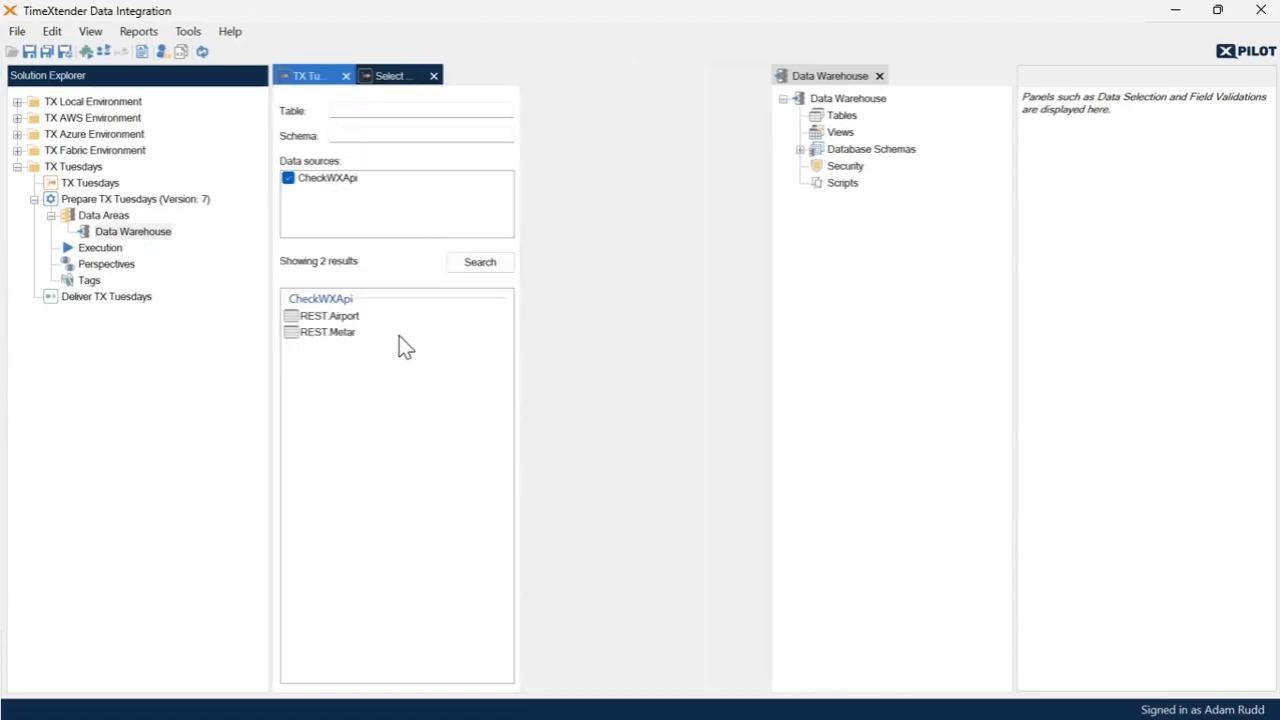
click(335, 318)
drag(335, 318, 729, 128)
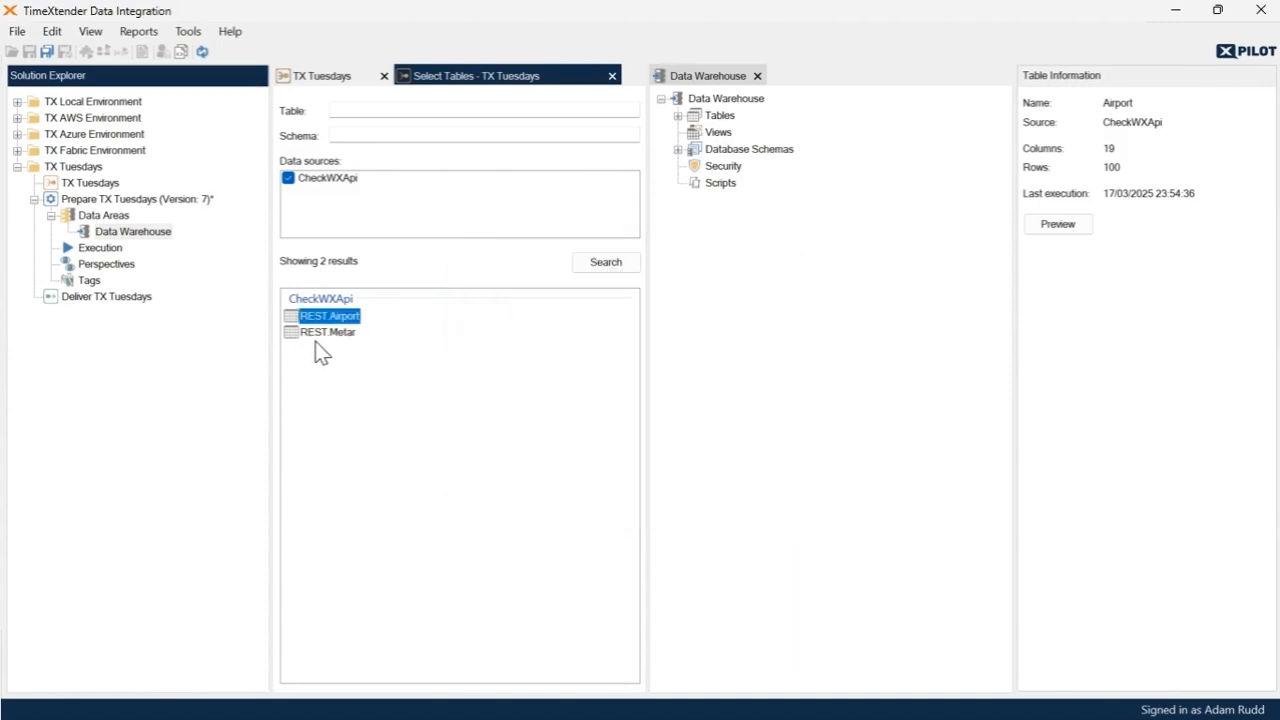
drag(326, 340, 725, 127)
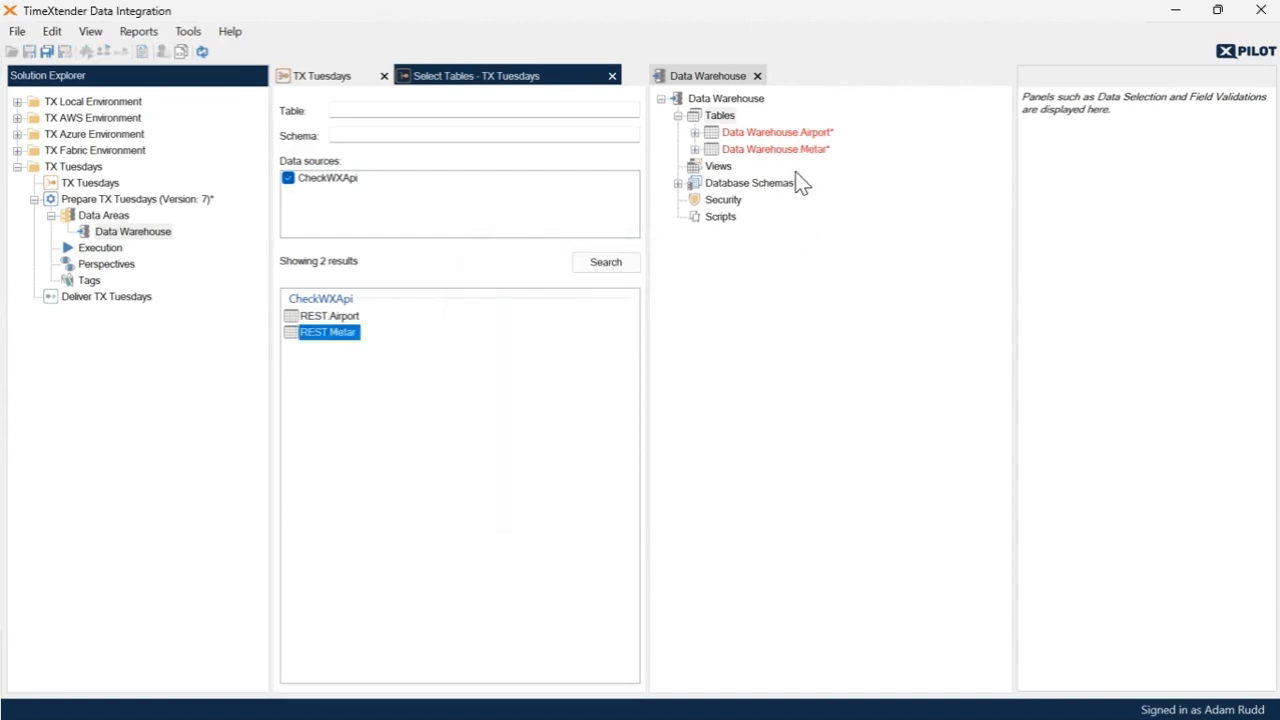
- Open Airport in a separate window and create a relation from its icao field to the icao field of Metar
click(744, 132)
right_click(722, 127)
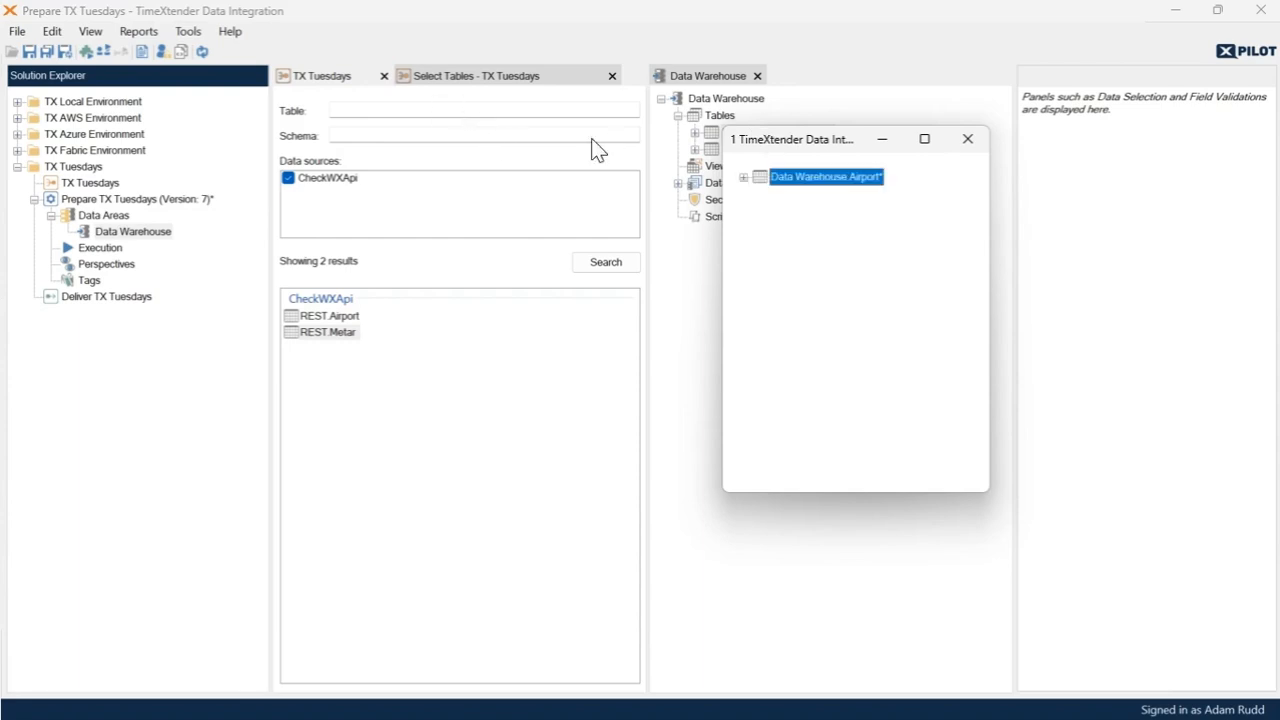
drag(779, 140, 445, 107)
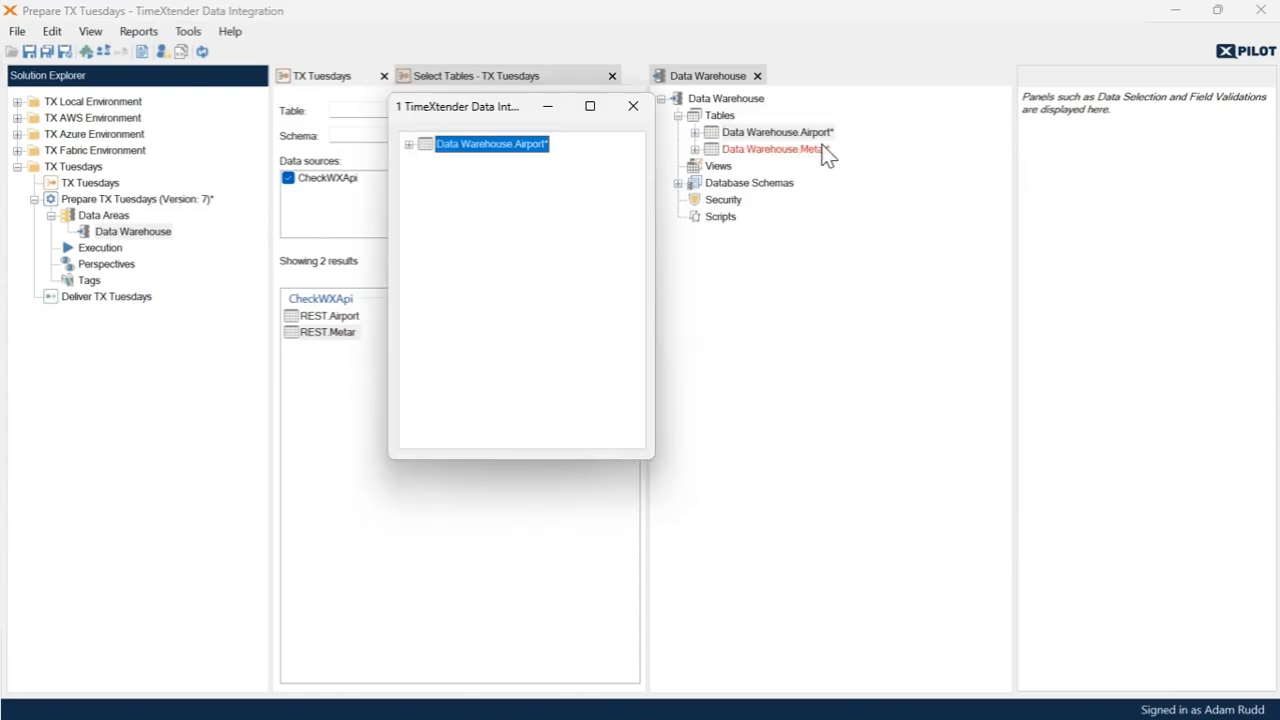
click(698, 152)
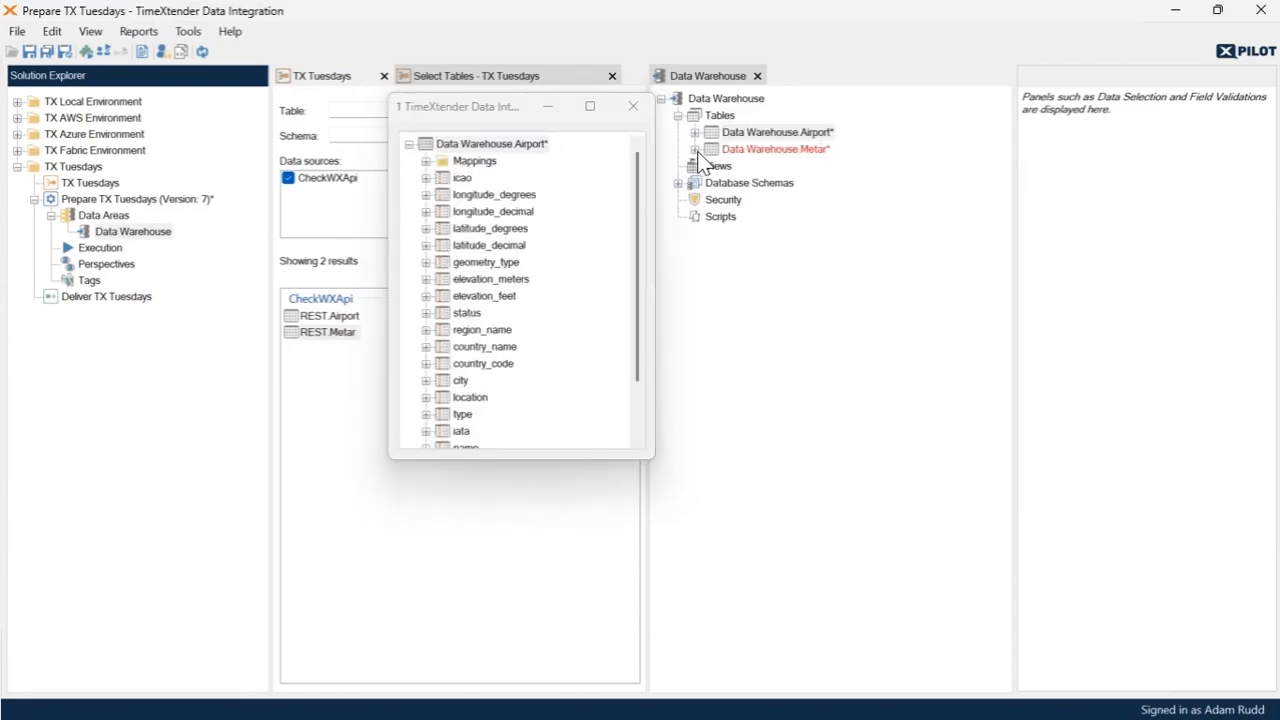
click(697, 152)
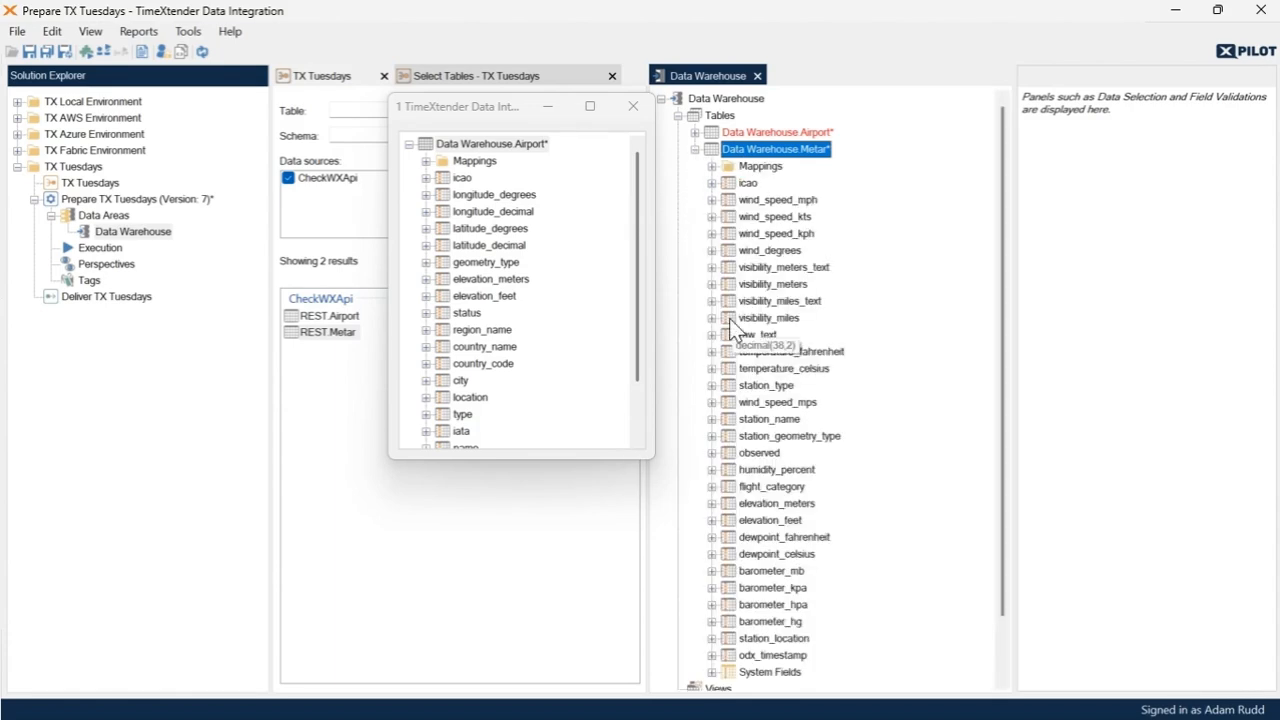
drag(457, 180, 748, 190)
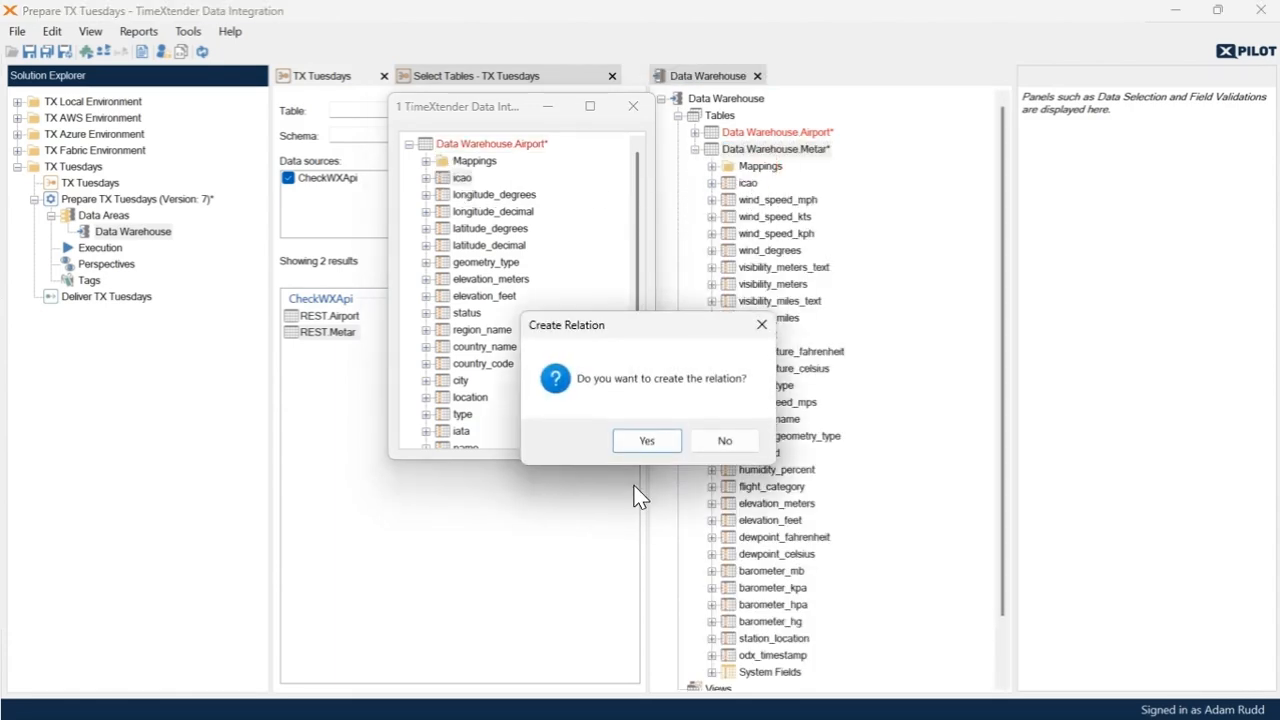
click(647, 438)
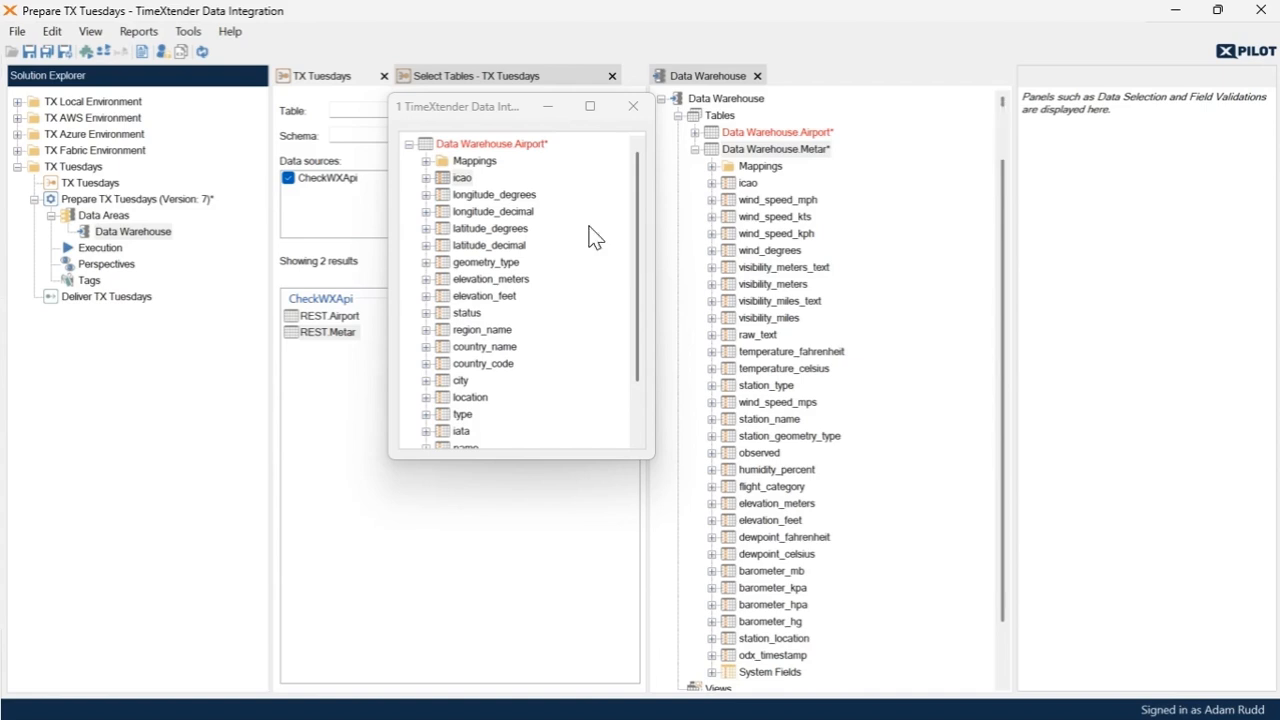
- Add Airport's longitude_degrees, latitude_degrees and iata to Metar as lookup fields, arranging them below icao with station_name renamed airport_name
click(470, 202)
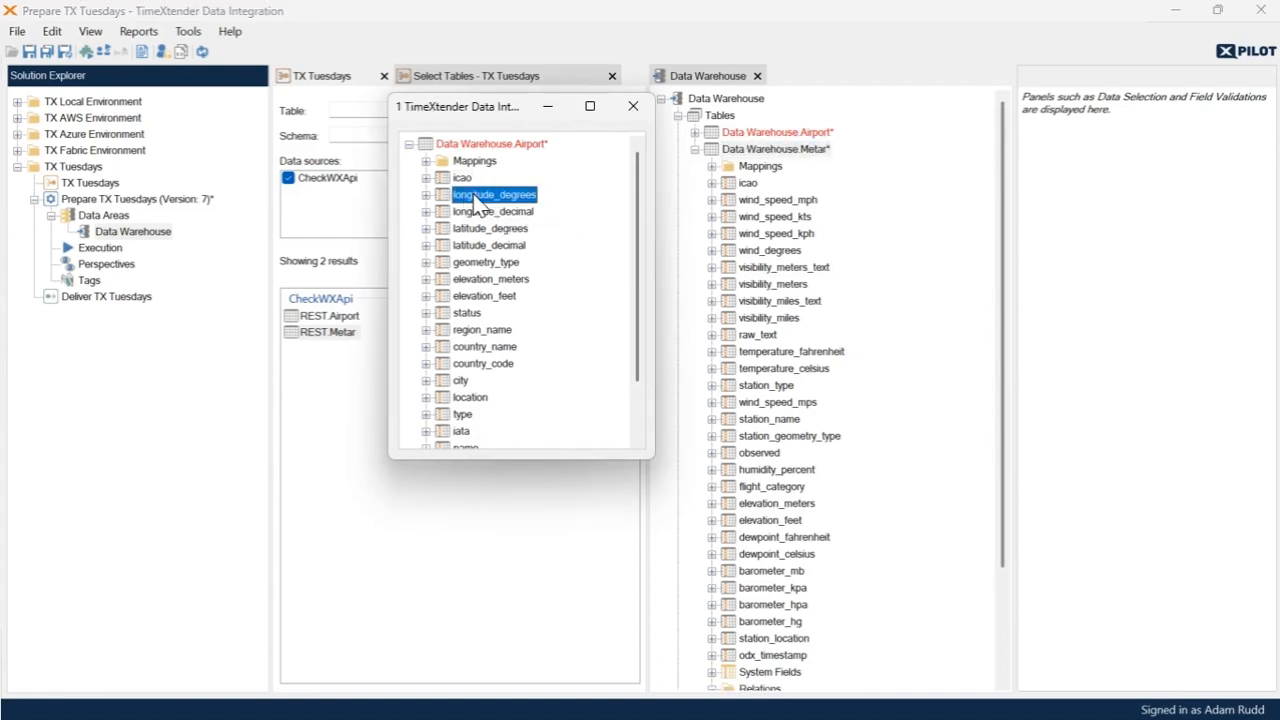
drag(476, 202, 762, 162)
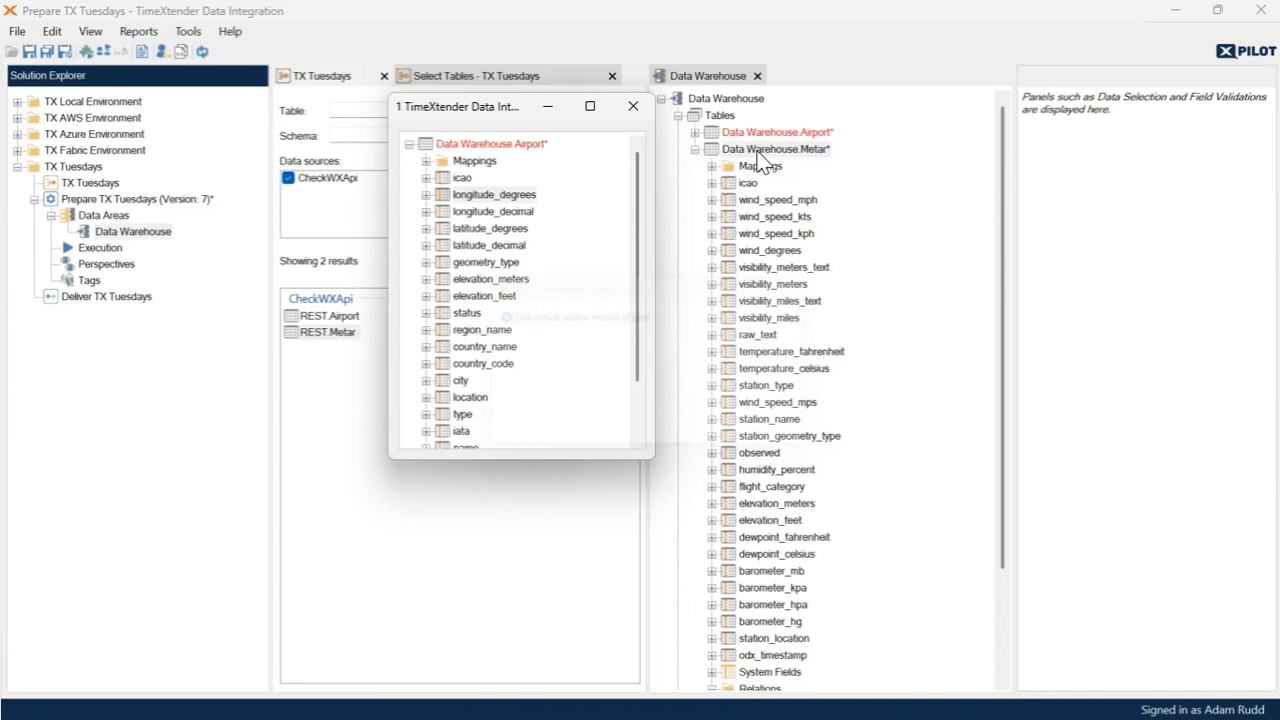
drag(470, 230, 800, 157)
click(700, 430)
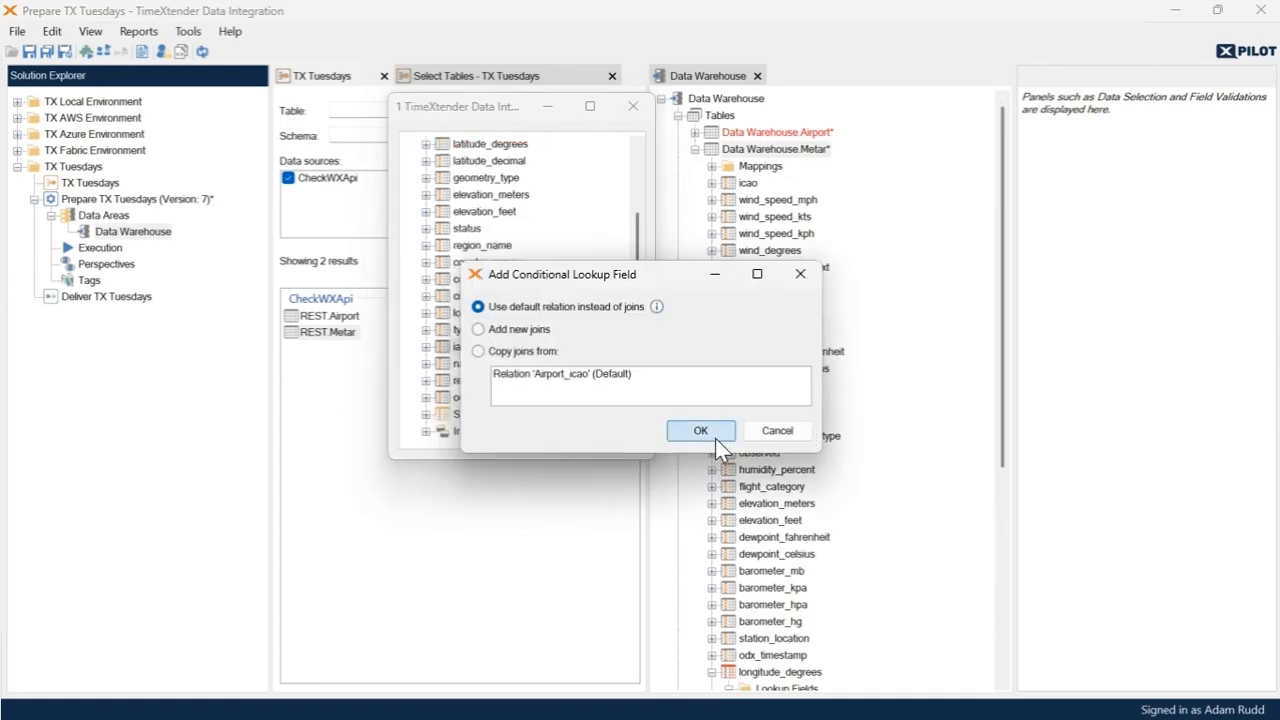
click(715, 438)
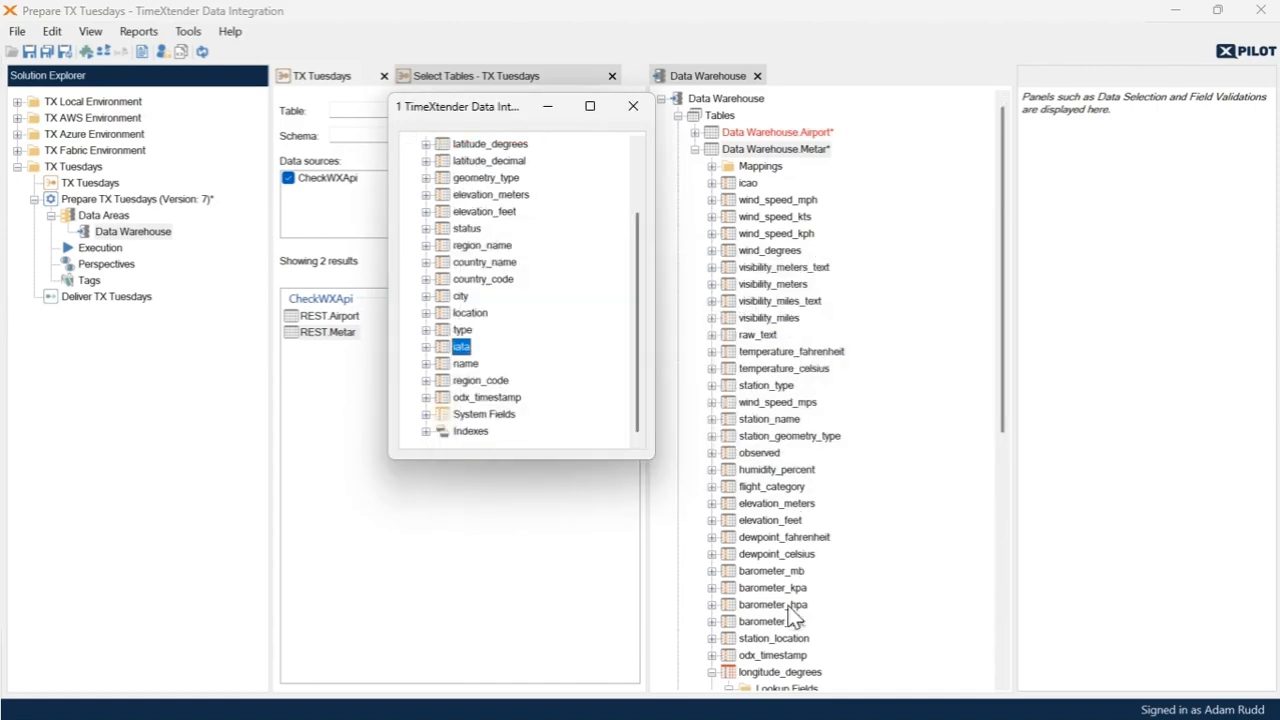
scroll(820, 648, down, 1)
scroll(820, 648, down, 3)
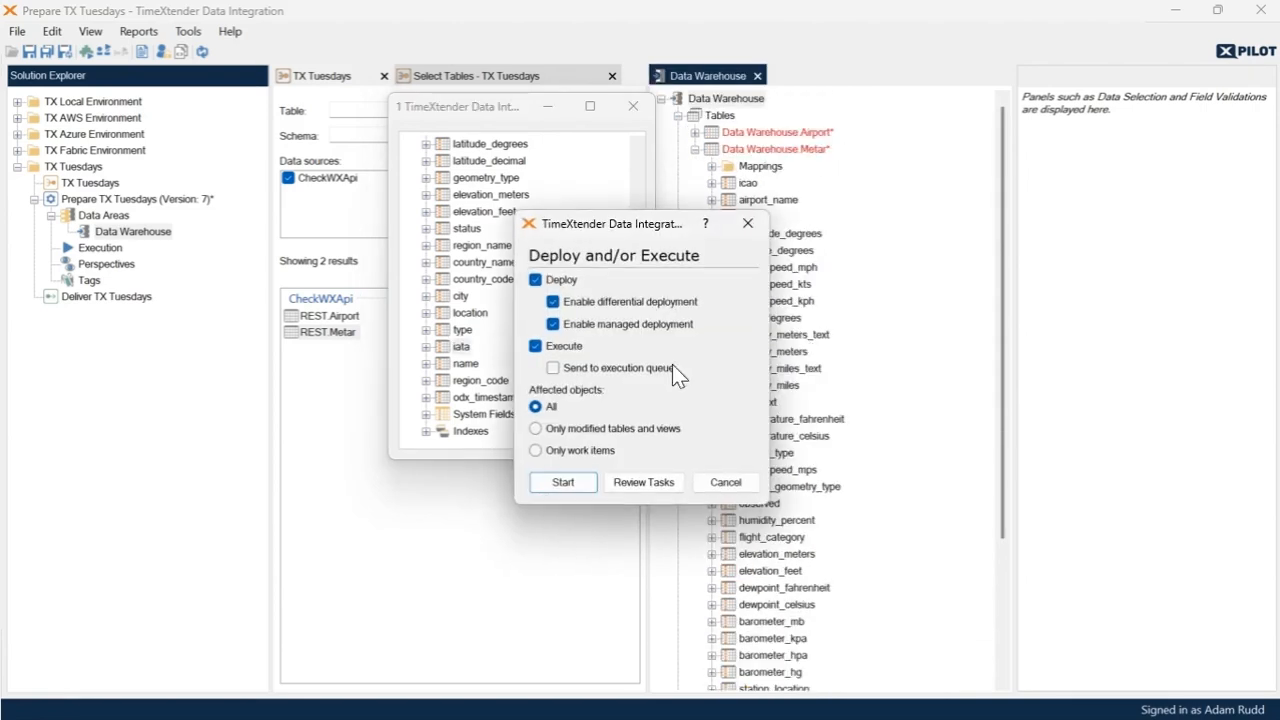
- Deploy and execute all Data Warehouse objects with differential and managed deployment enabled, then close the finished run
click(568, 485)
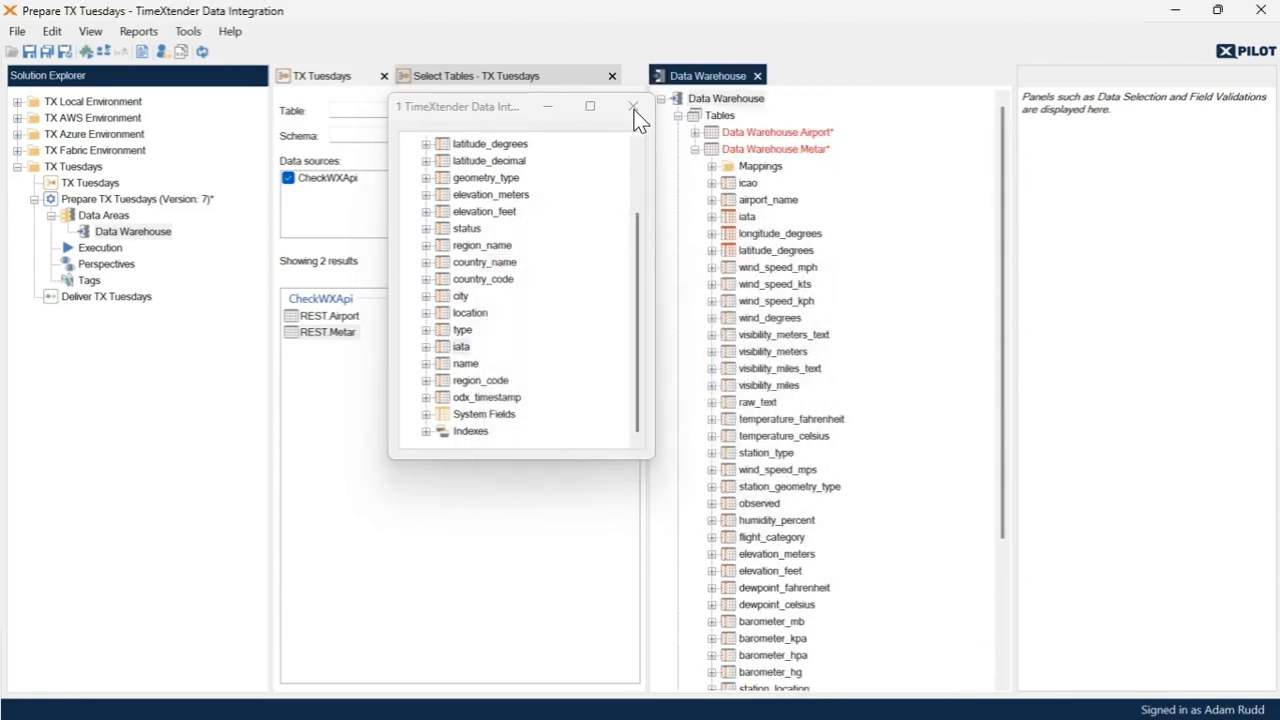
click(912, 541)
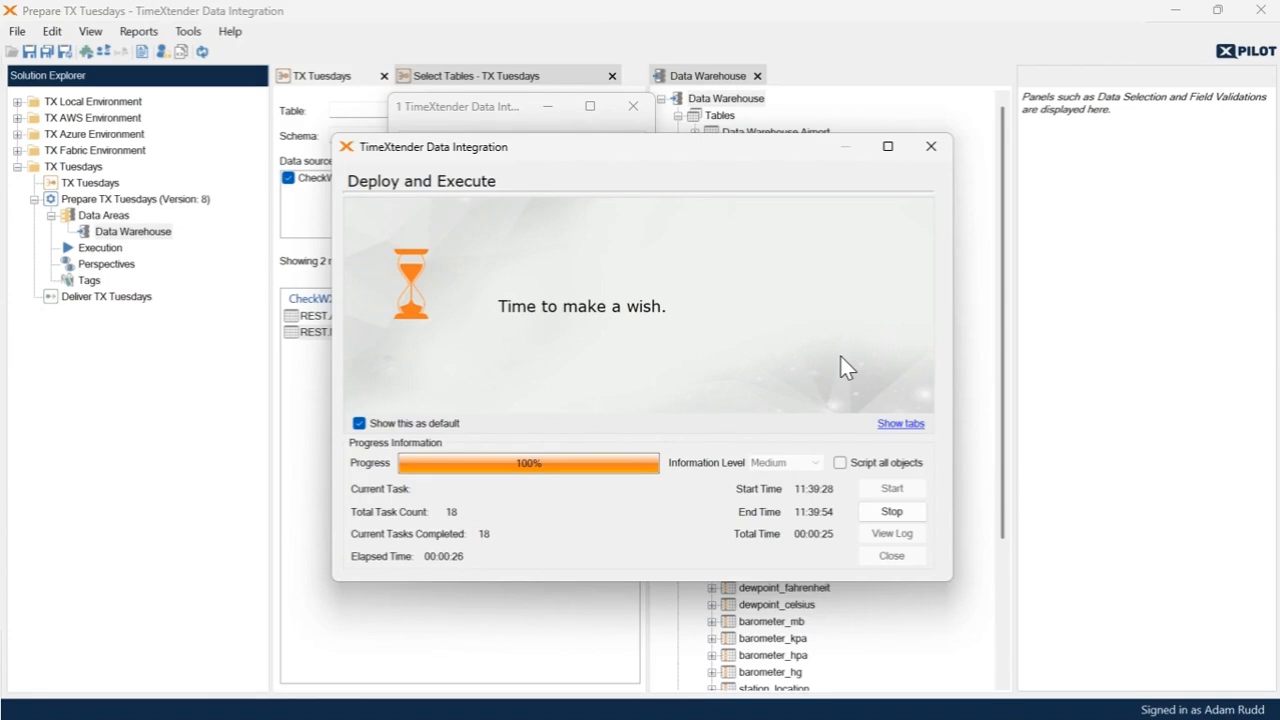
click(891, 556)
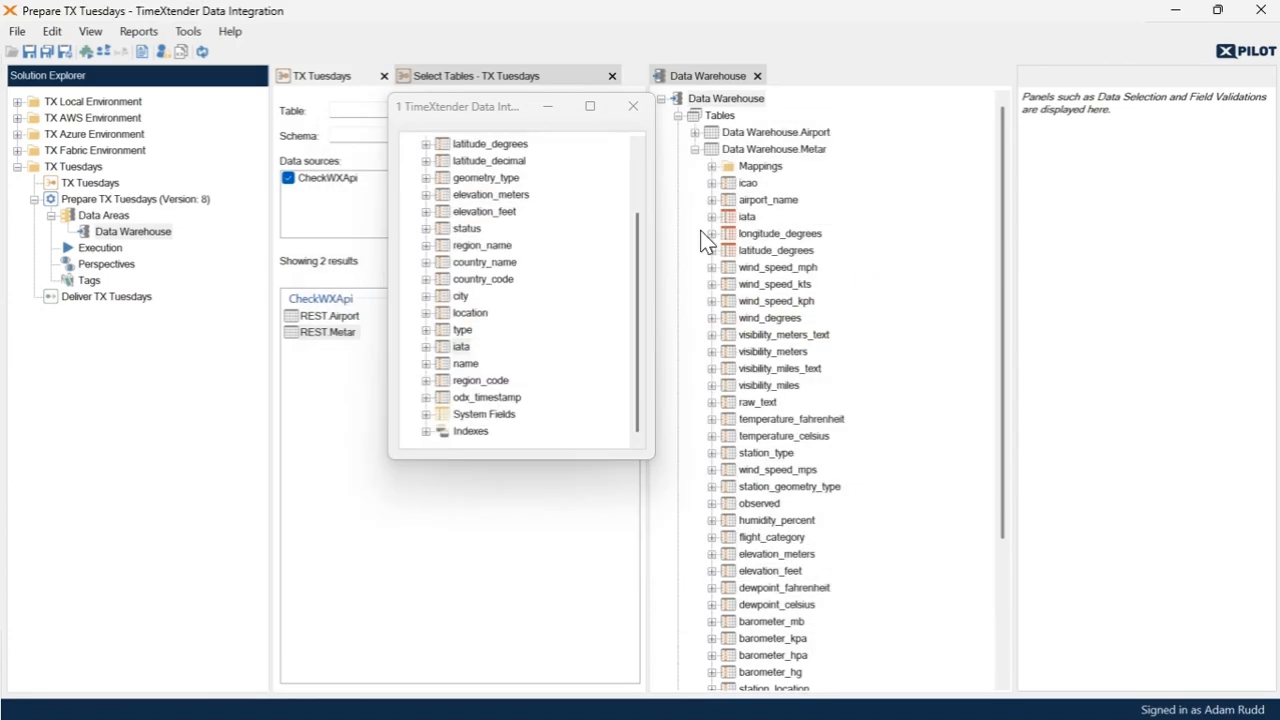
- Close the separate Airport window and preview the data of the Data Warehouse.Metar table
click(633, 105)
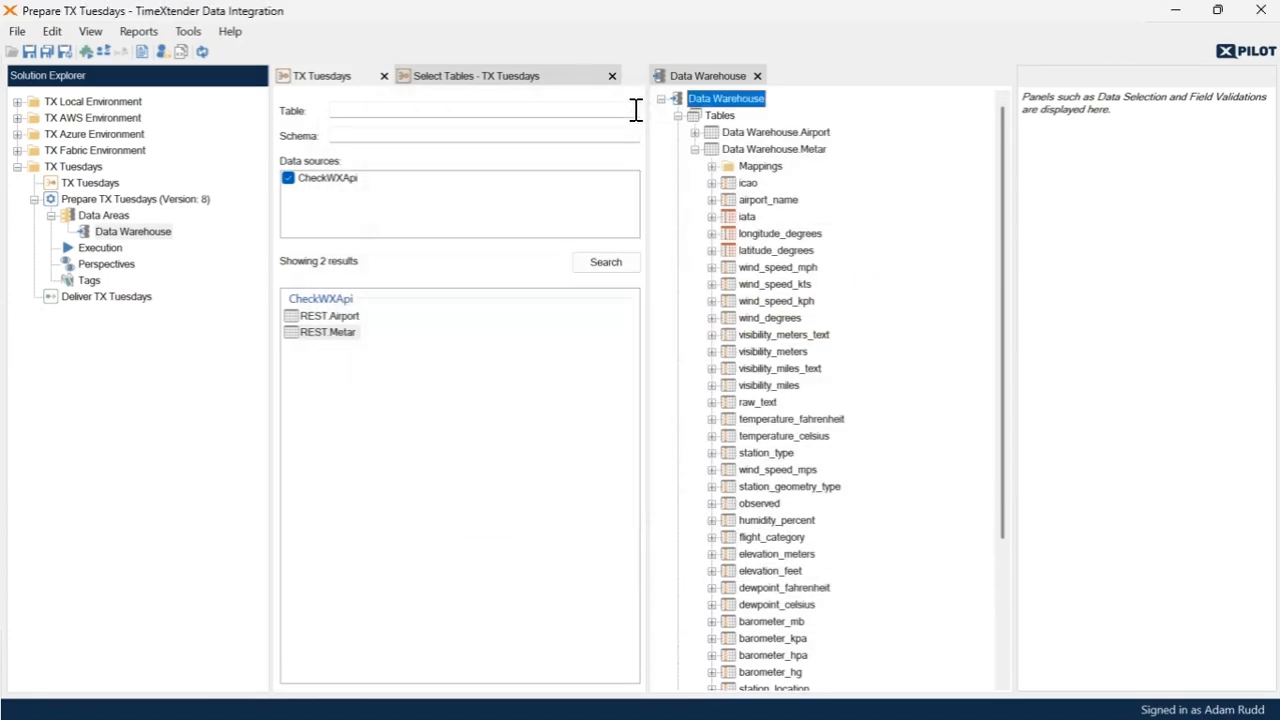
right_click(750, 152)
click(740, 364)
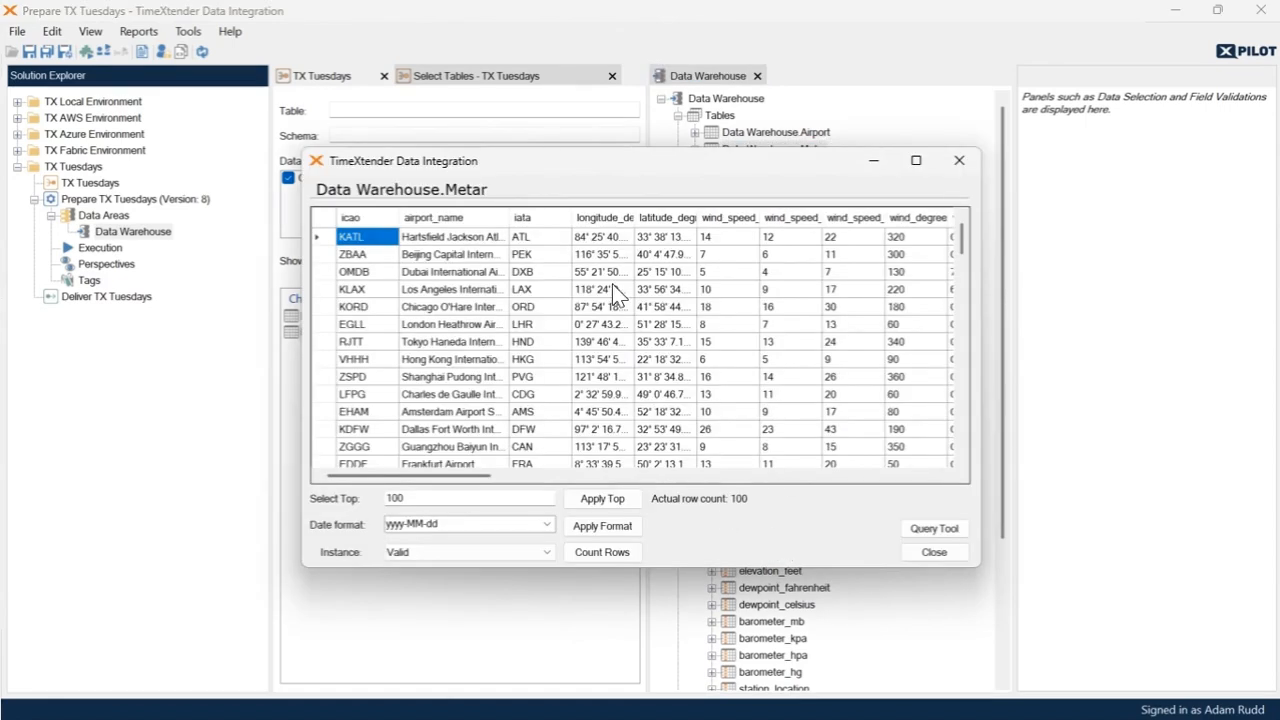
- Widen the airport_name, longitude_degrees and latitude_degrees columns in the Metar preview to read their full values
drag(510, 217, 573, 217)
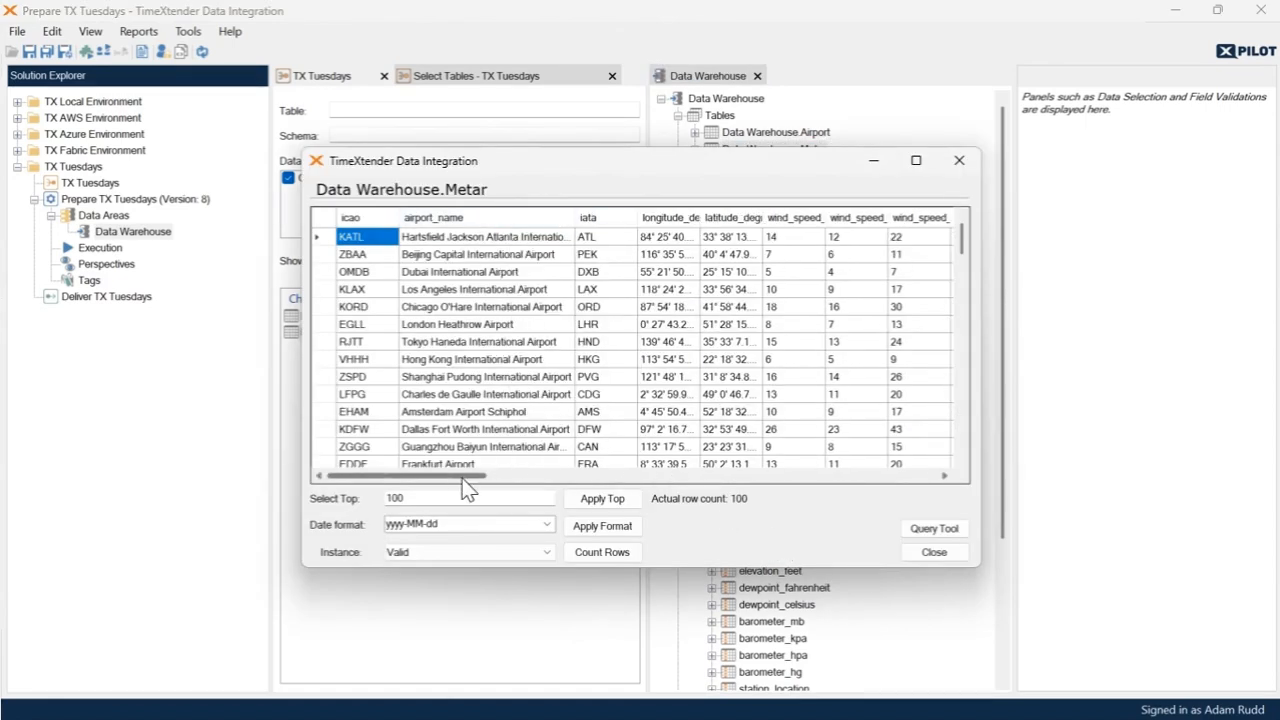
drag(452, 485, 497, 485)
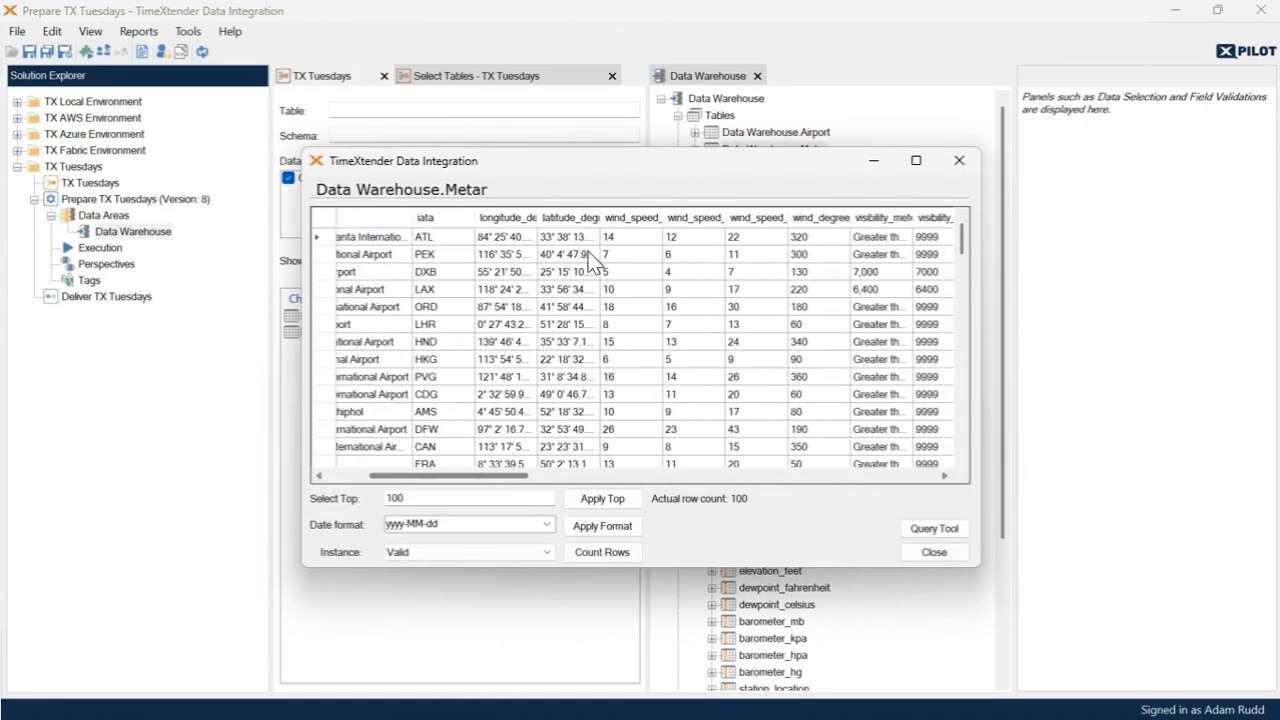
drag(538, 217, 726, 220)
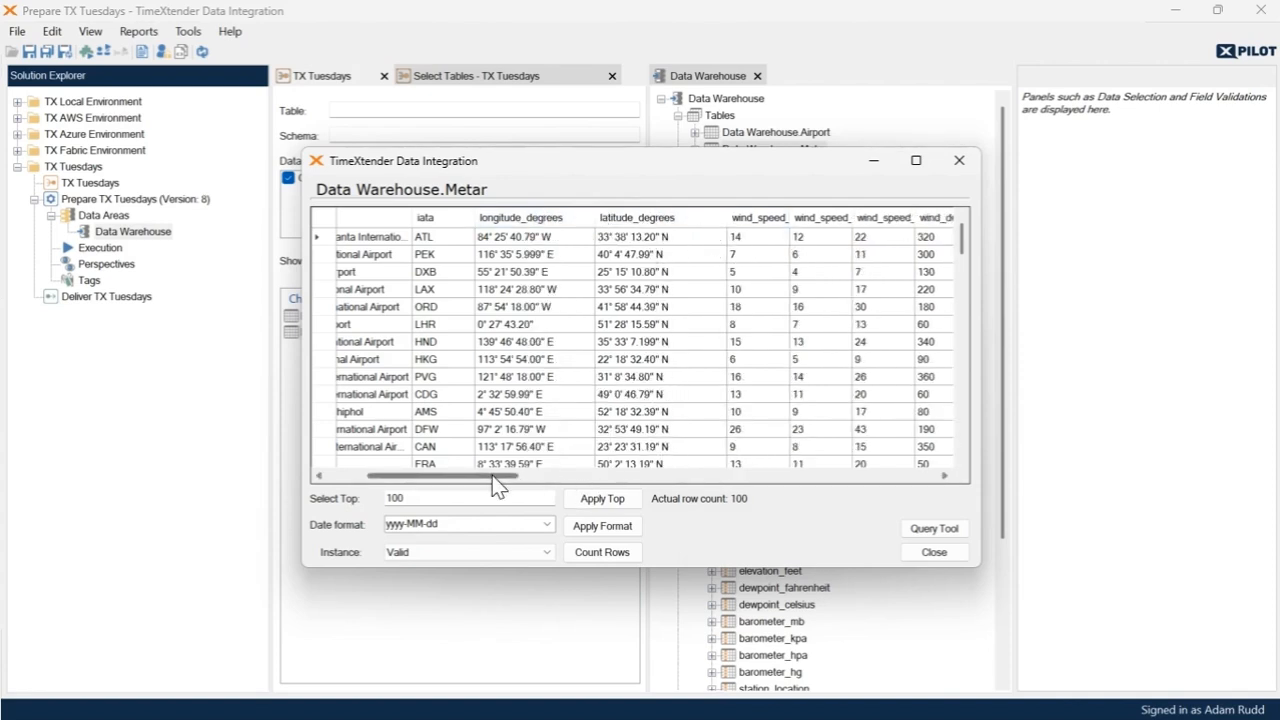
- Fit the barometer_mb, barometer_kpa, barometer_hpa and barometer_hg columns to their full names and review the pressure readings
drag(497, 485, 878, 488)
double_click(540, 217)
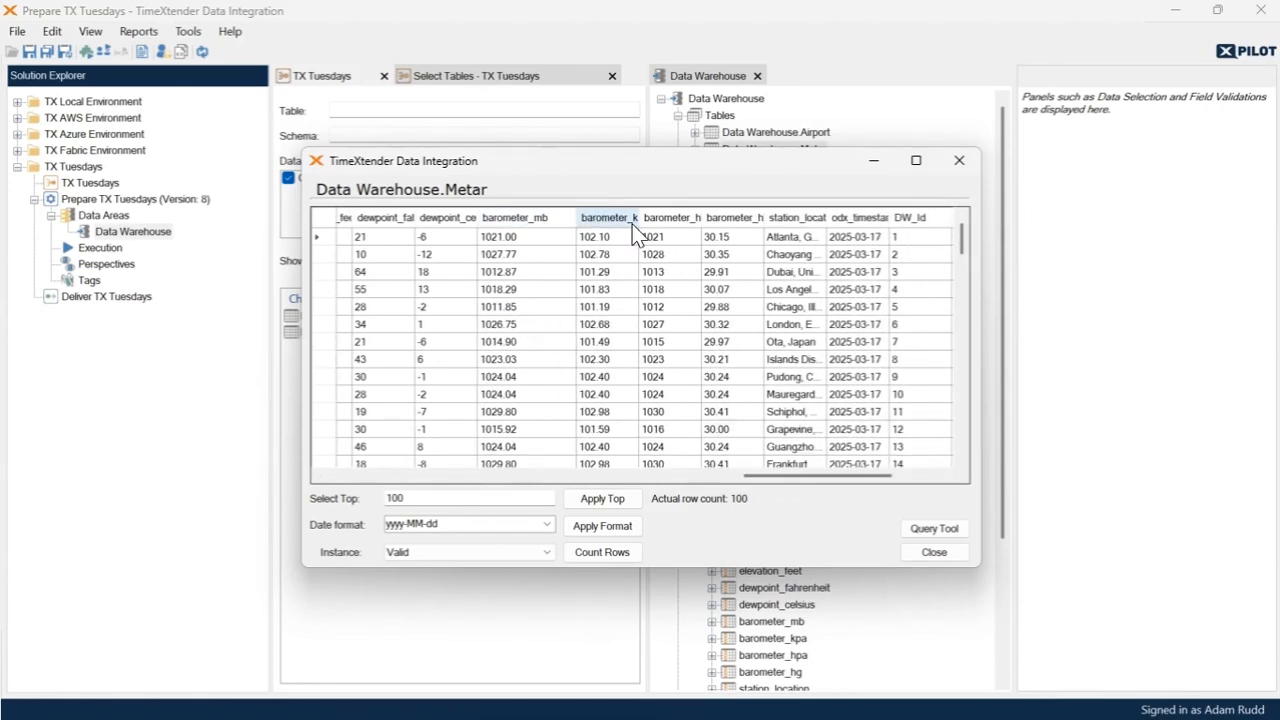
double_click(641, 217)
double_click(737, 217)
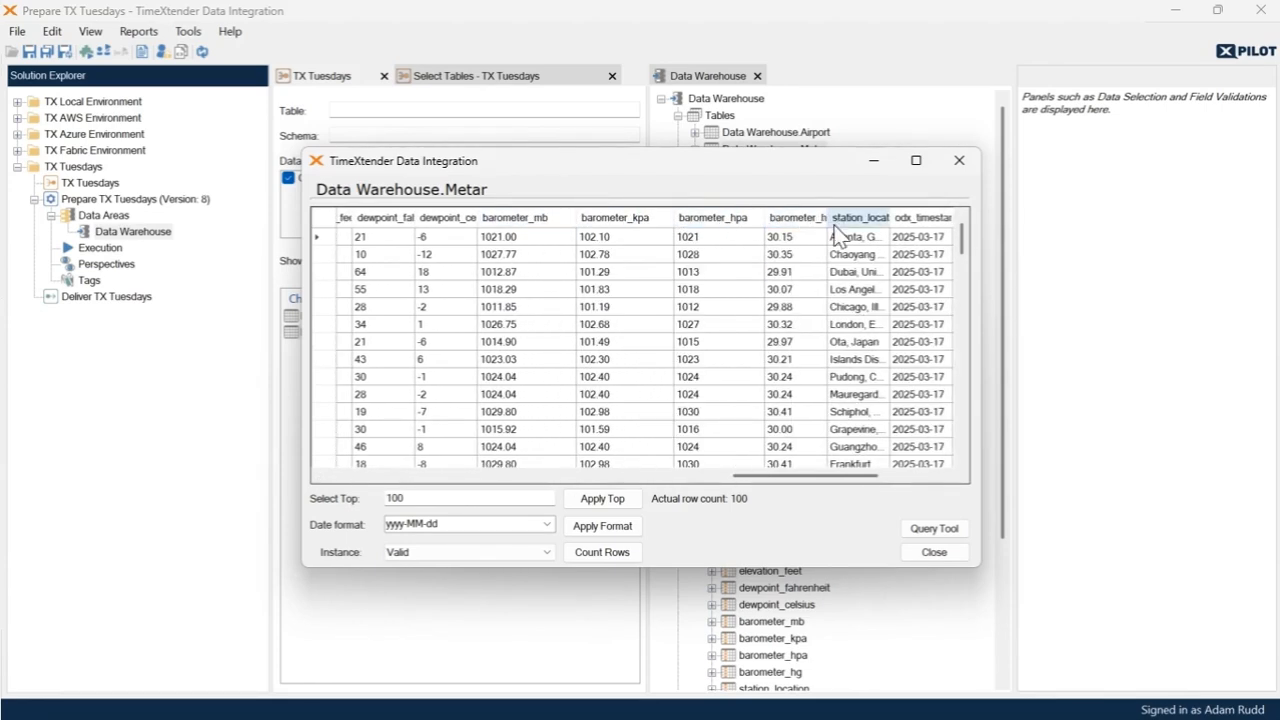
double_click(828, 217)
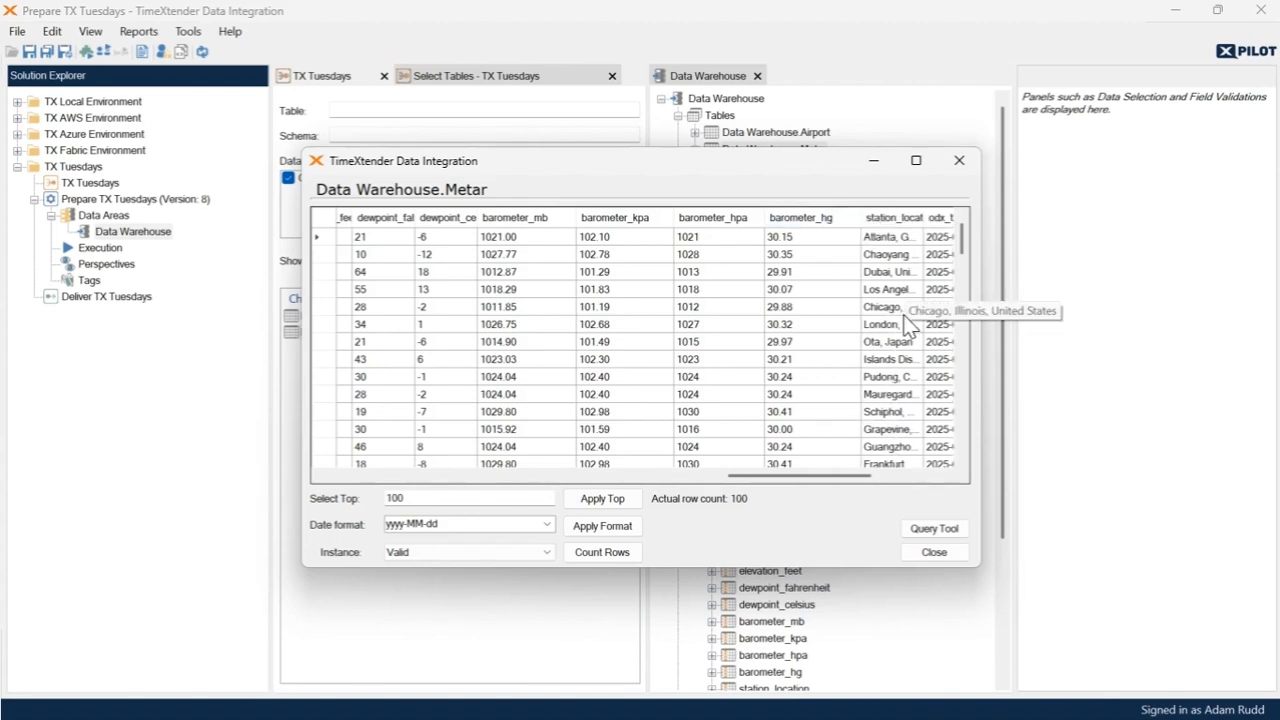